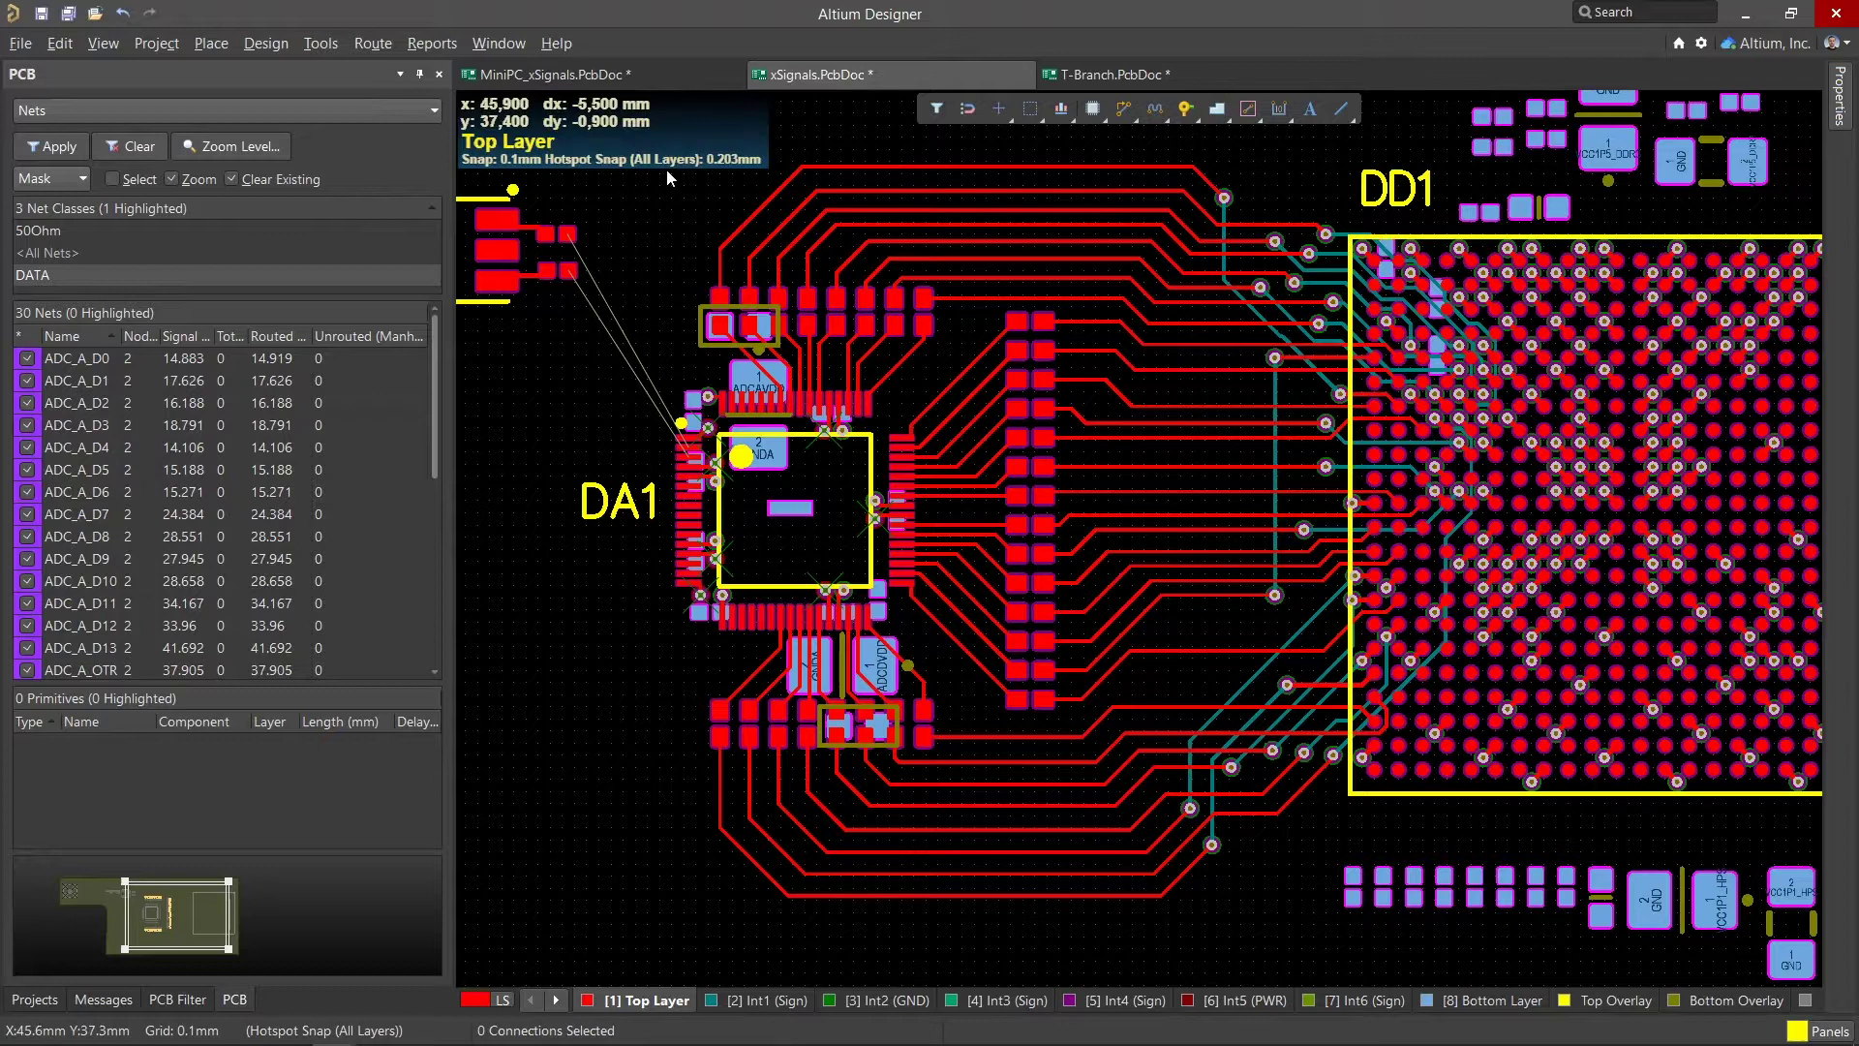
Find the ADC_A_D6 net in the DATA class and select its DA1–R7–DD1 route.
click(234, 275)
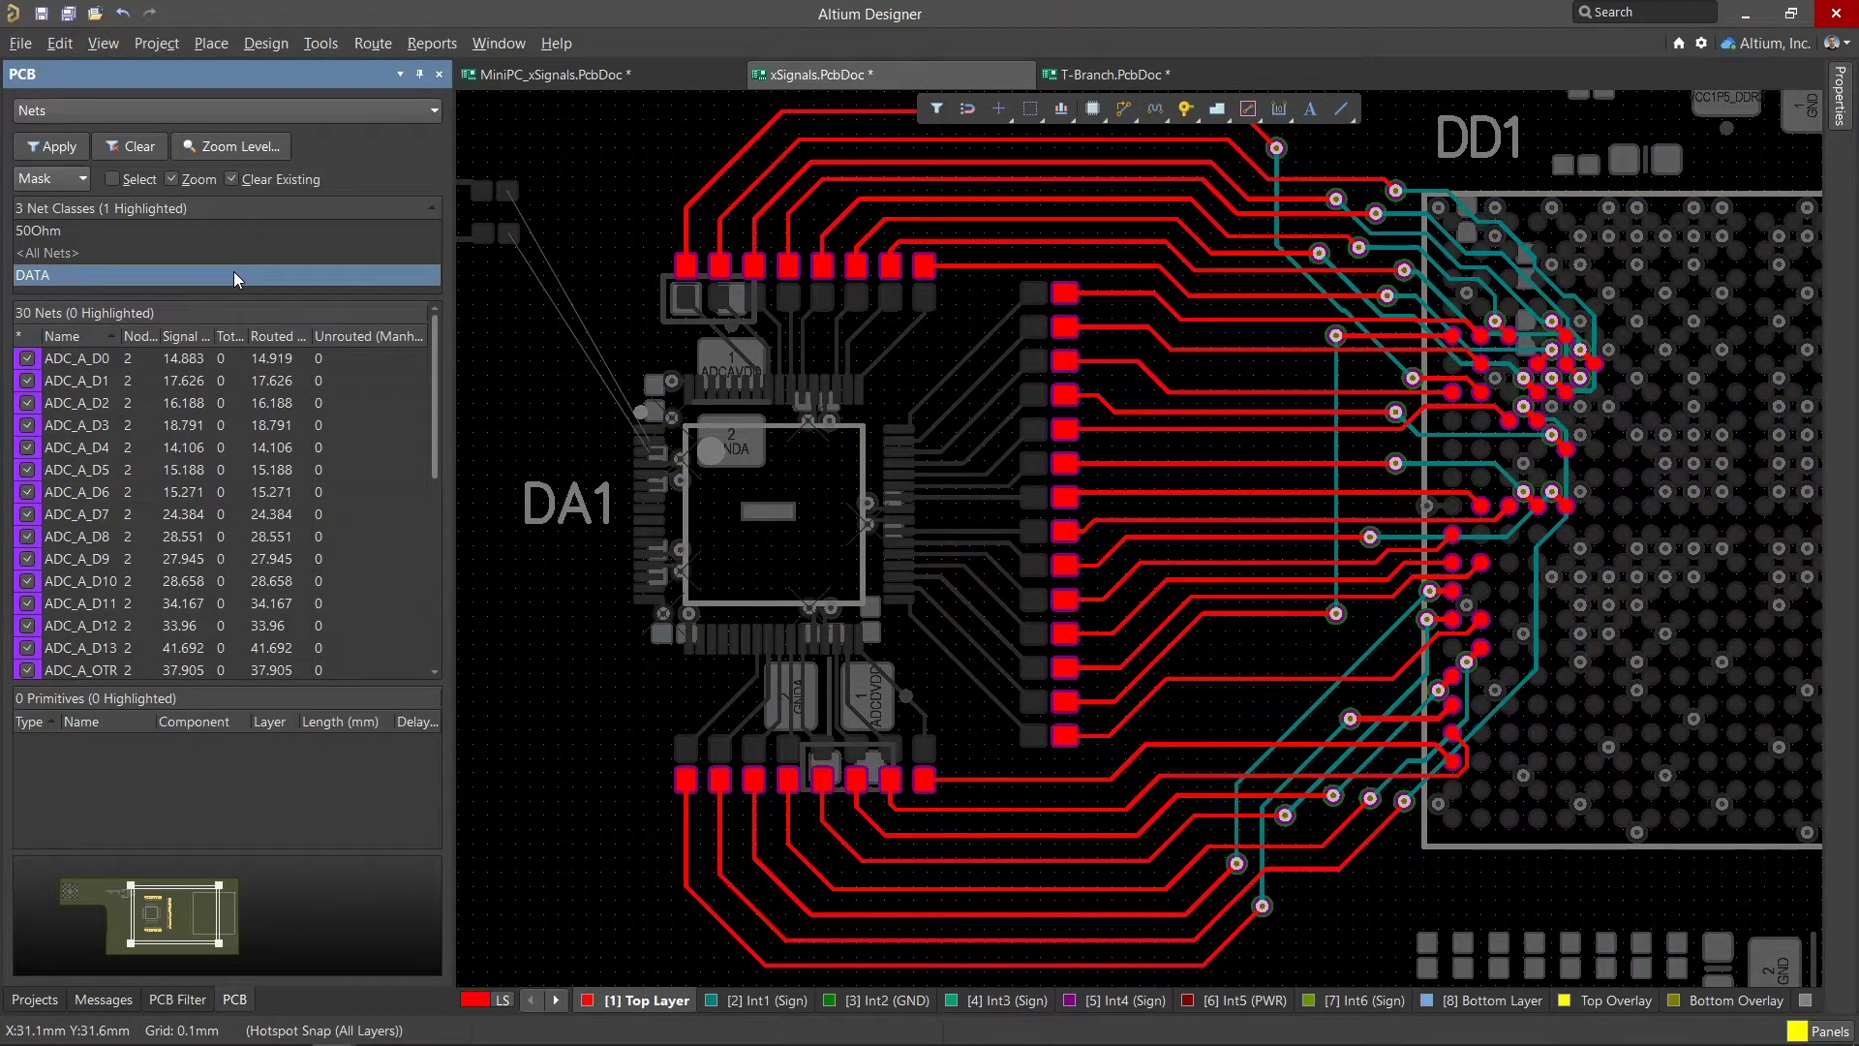
ctrl+scroll(1008, 302, up, 1)
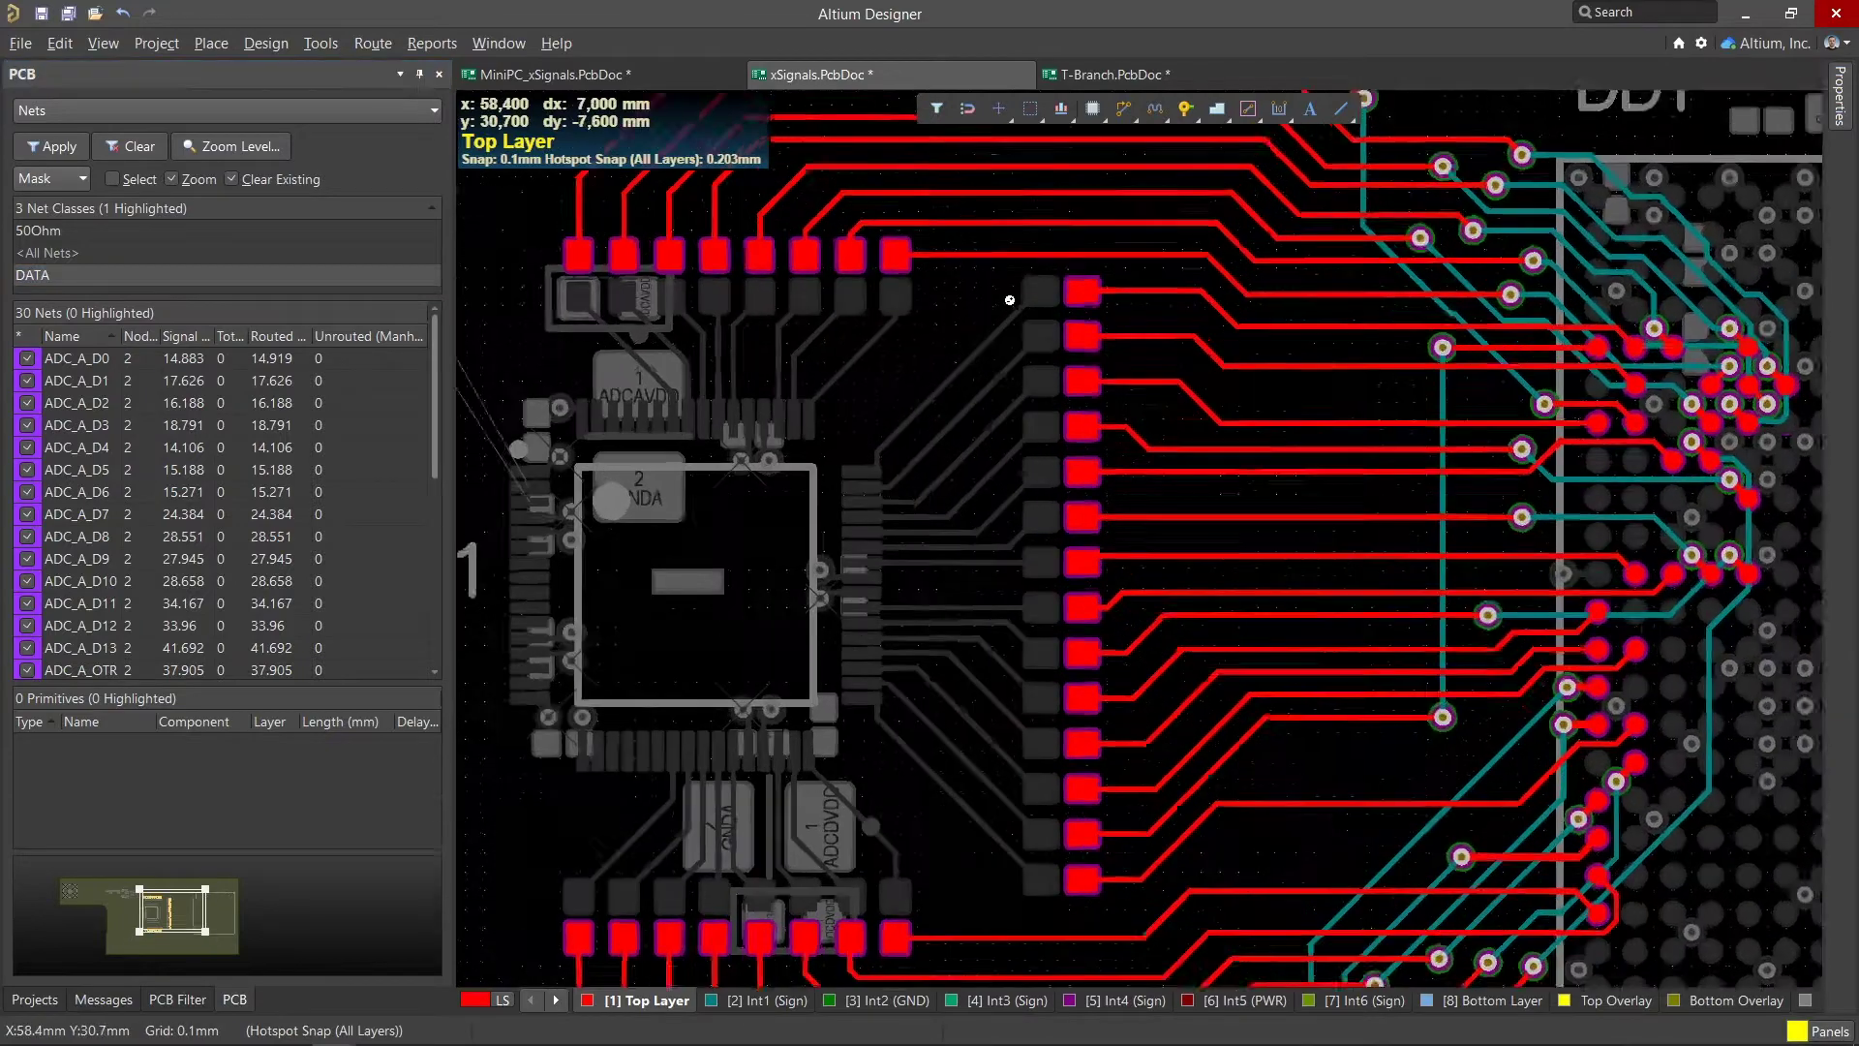
ctrl+scroll(1009, 300, up, 1)
click(1009, 300)
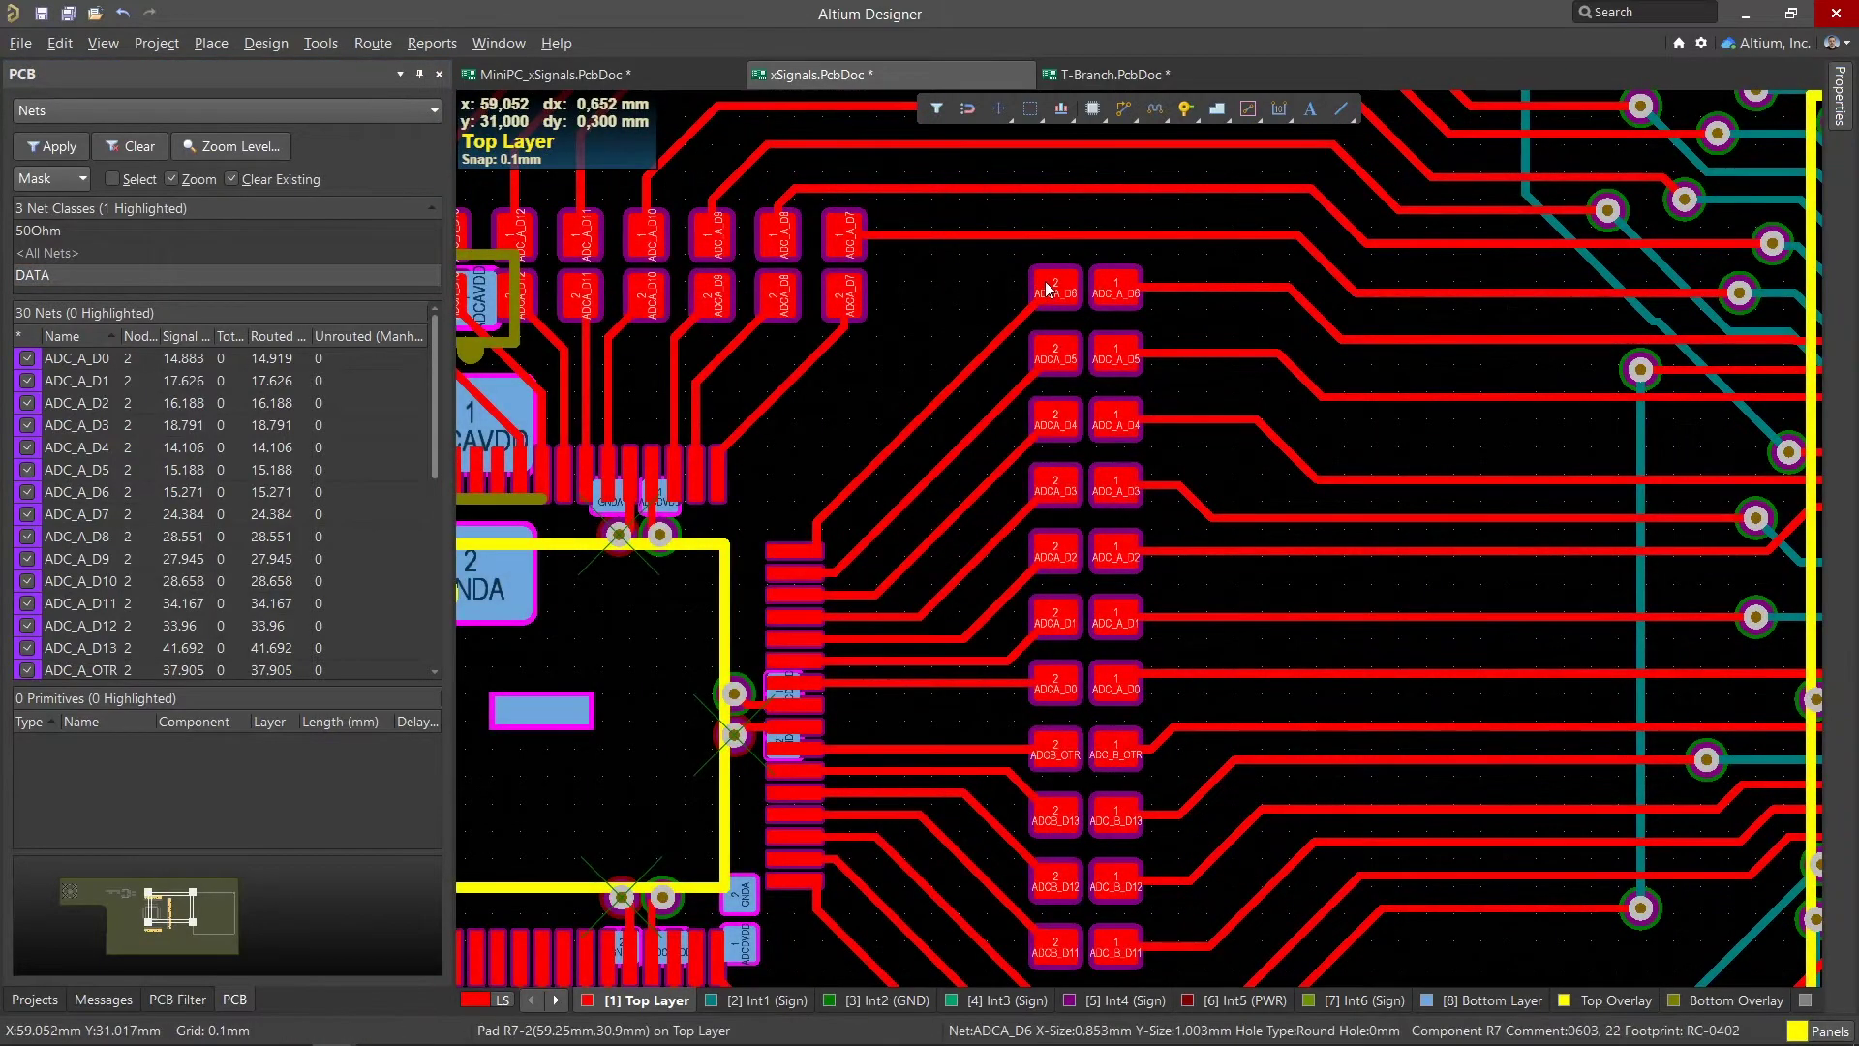
ctrl+click(1044, 280)
ctrl+scroll(1055, 290, down, 2)
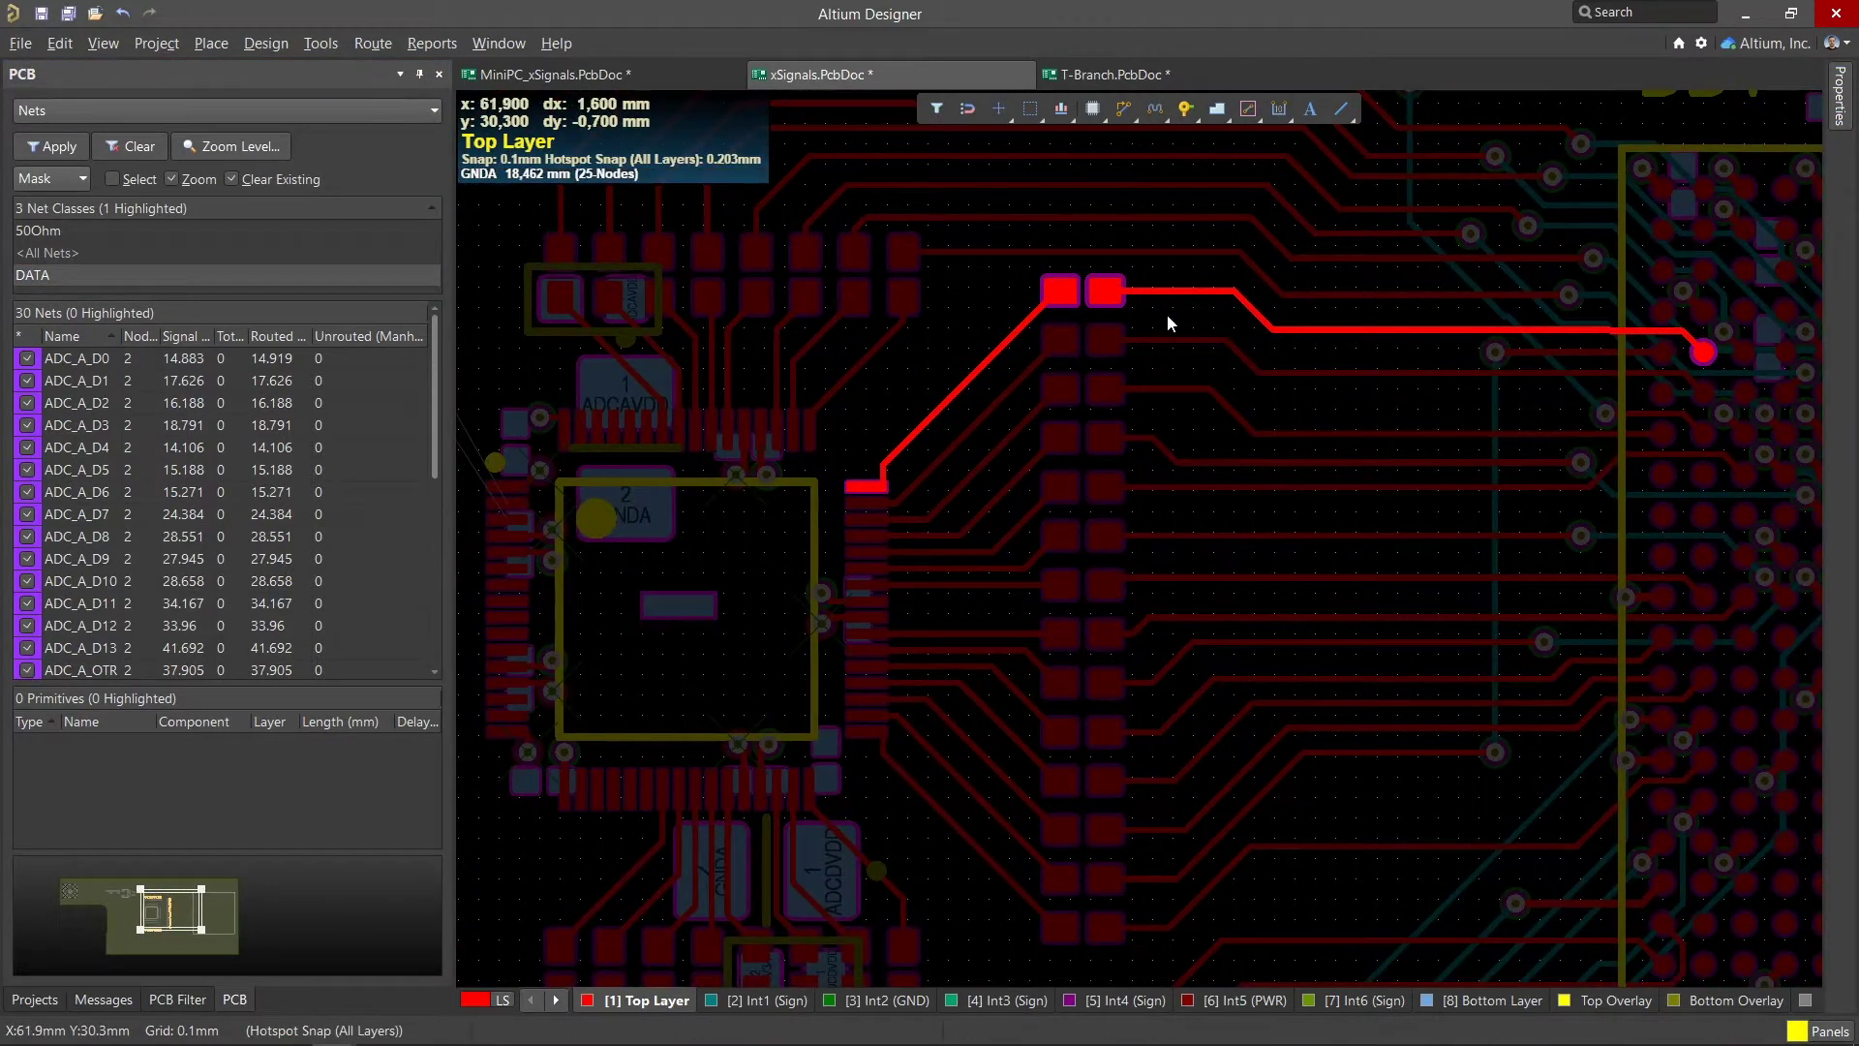
click(1167, 317)
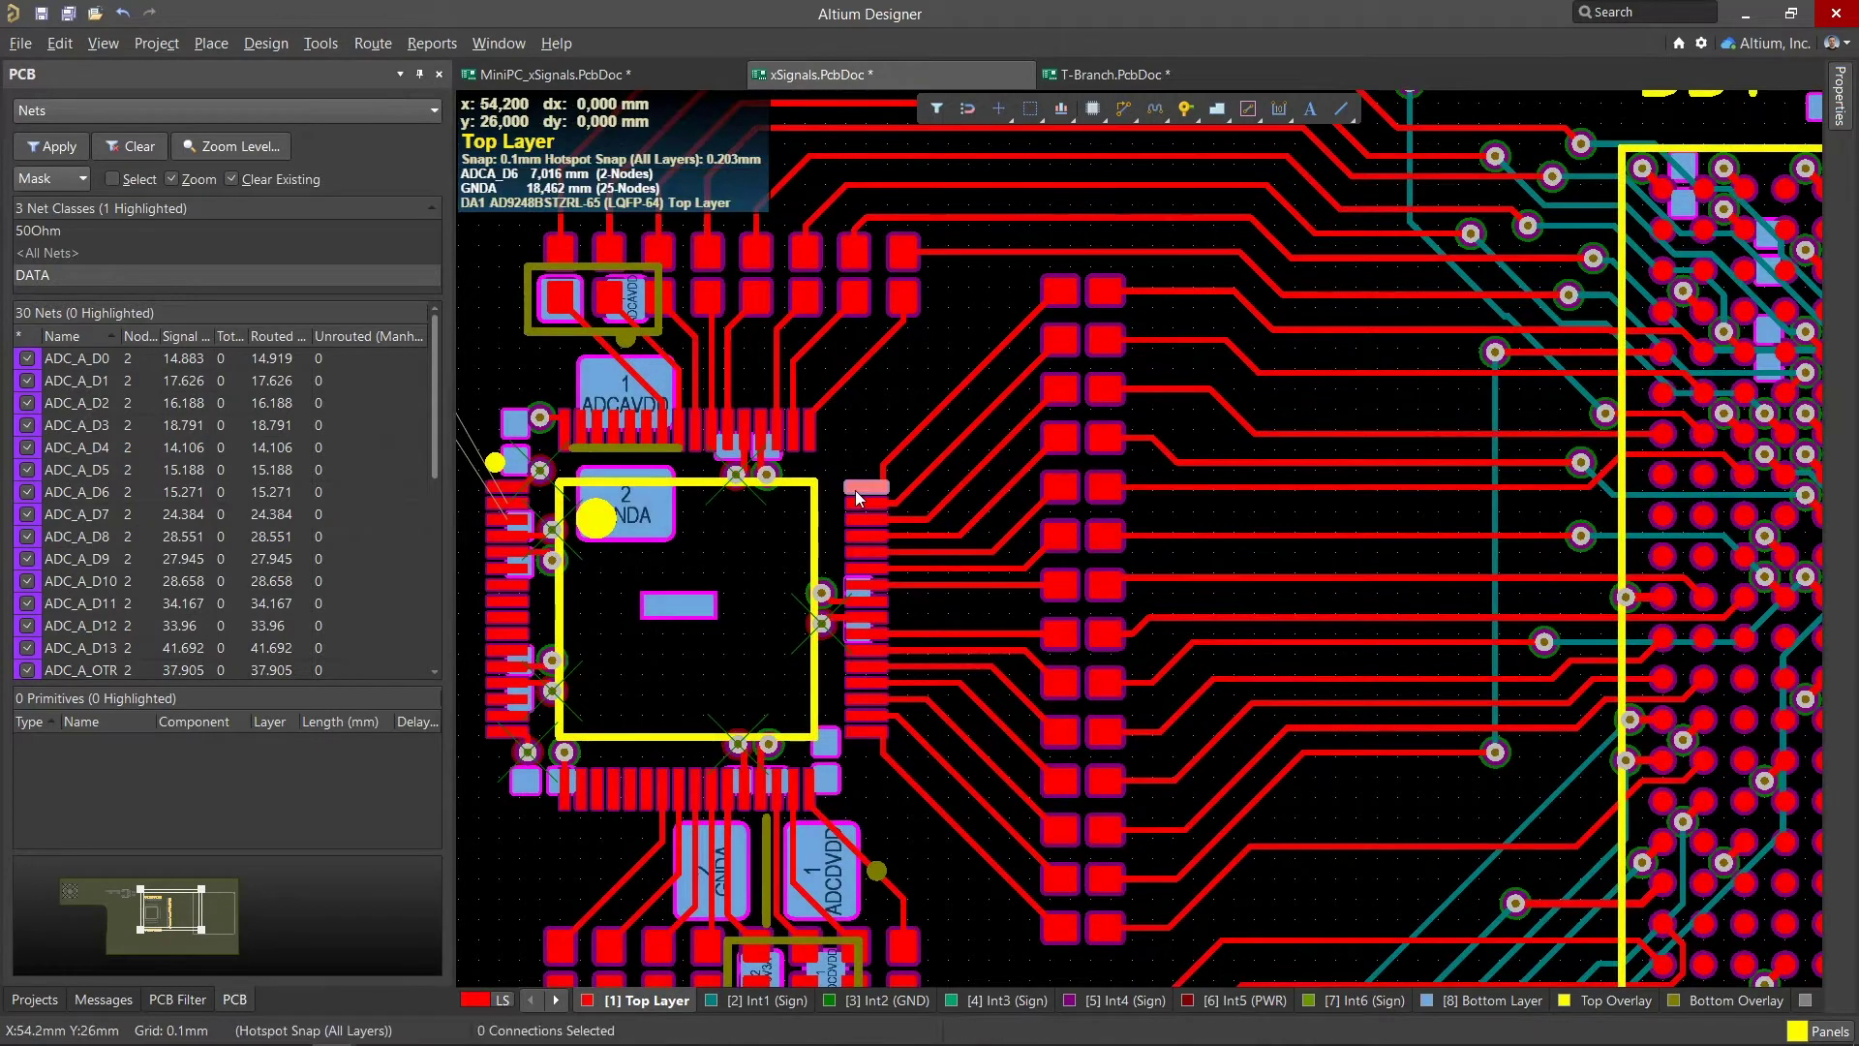
click(1242, 342)
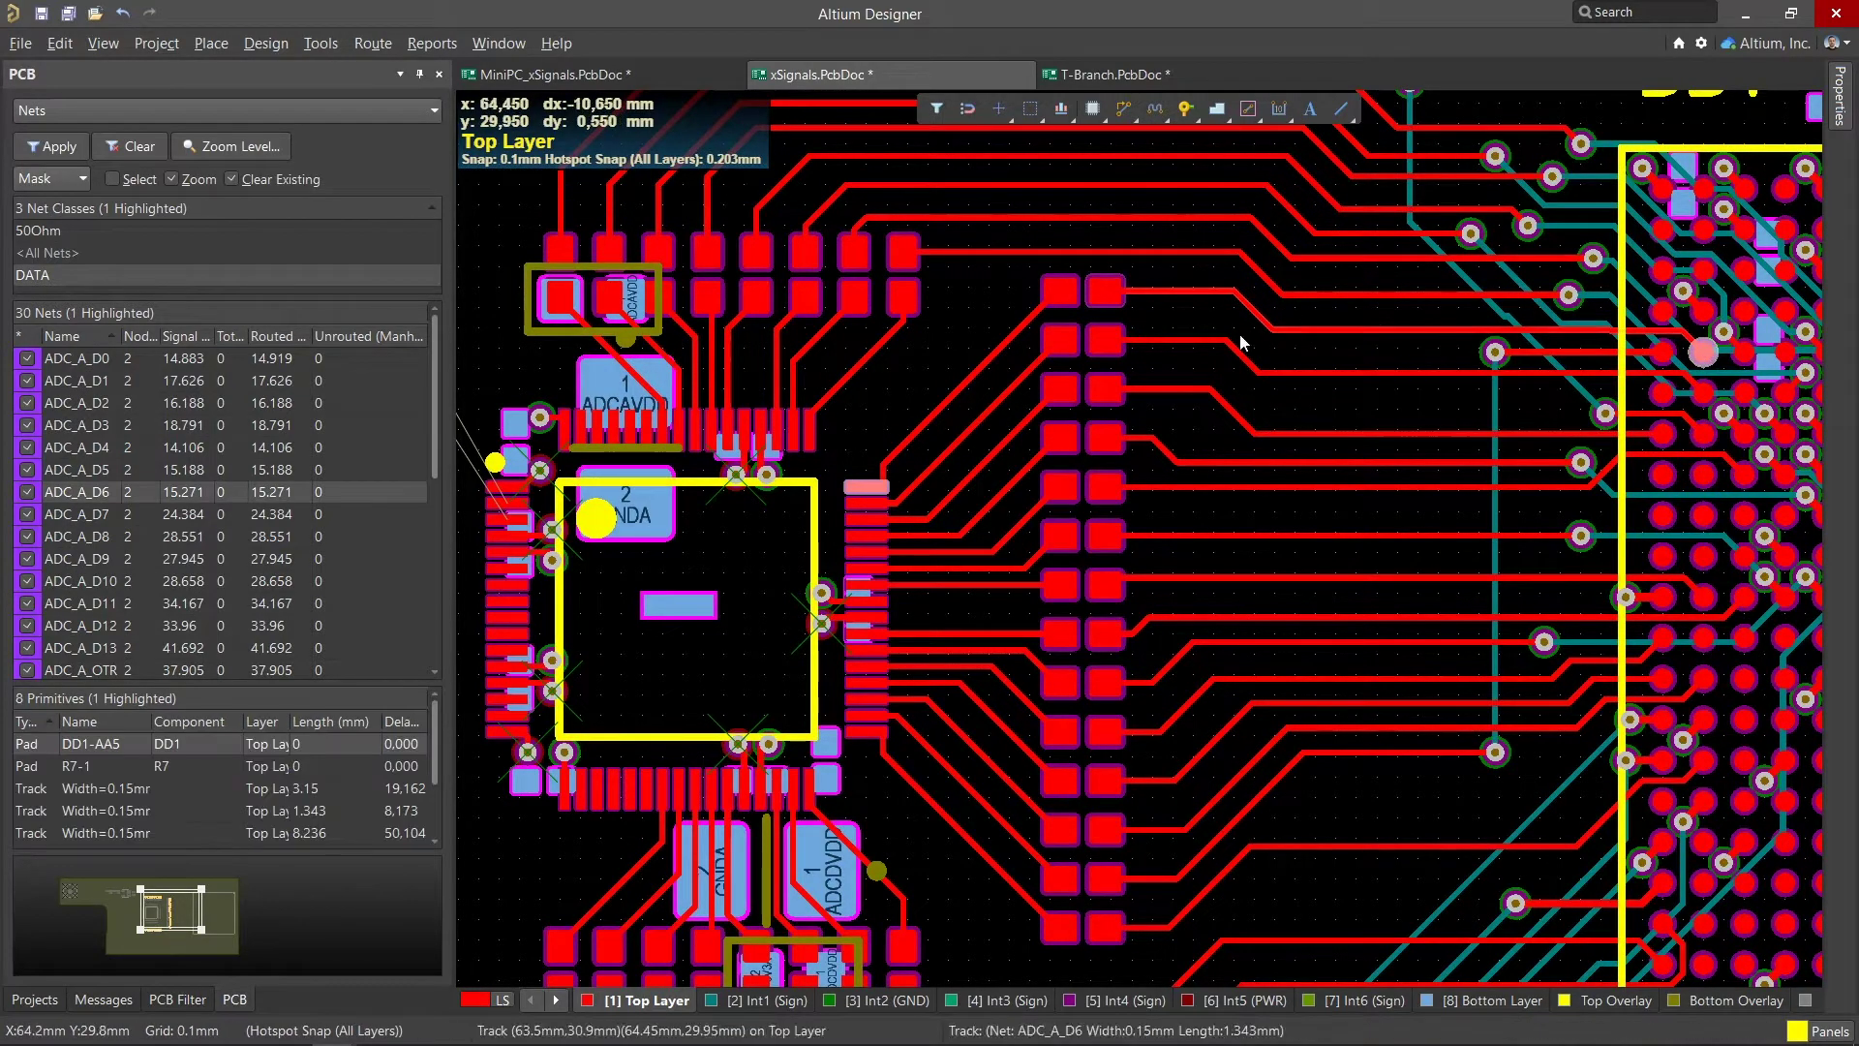
click(265, 43)
Create an xSignal from the selected route's pins and list xSignals in the PCB panel.
mouse_move(385, 261)
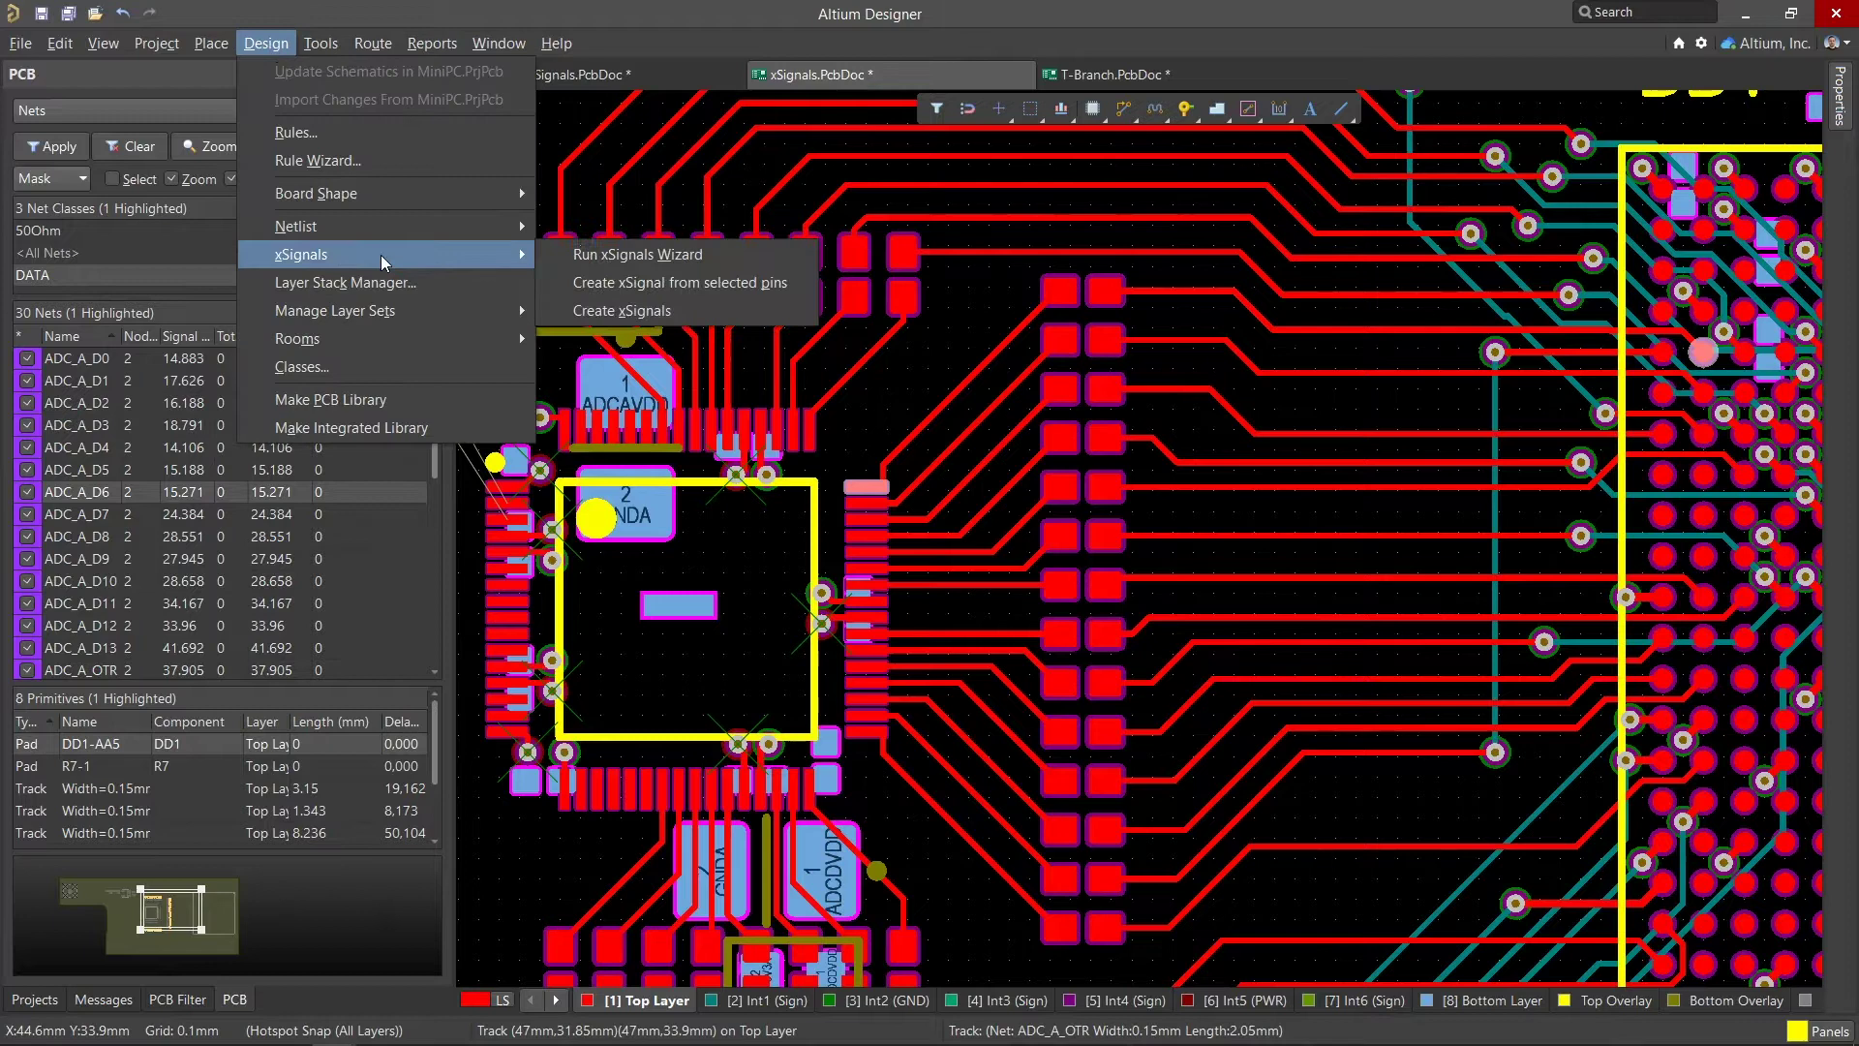
click(608, 282)
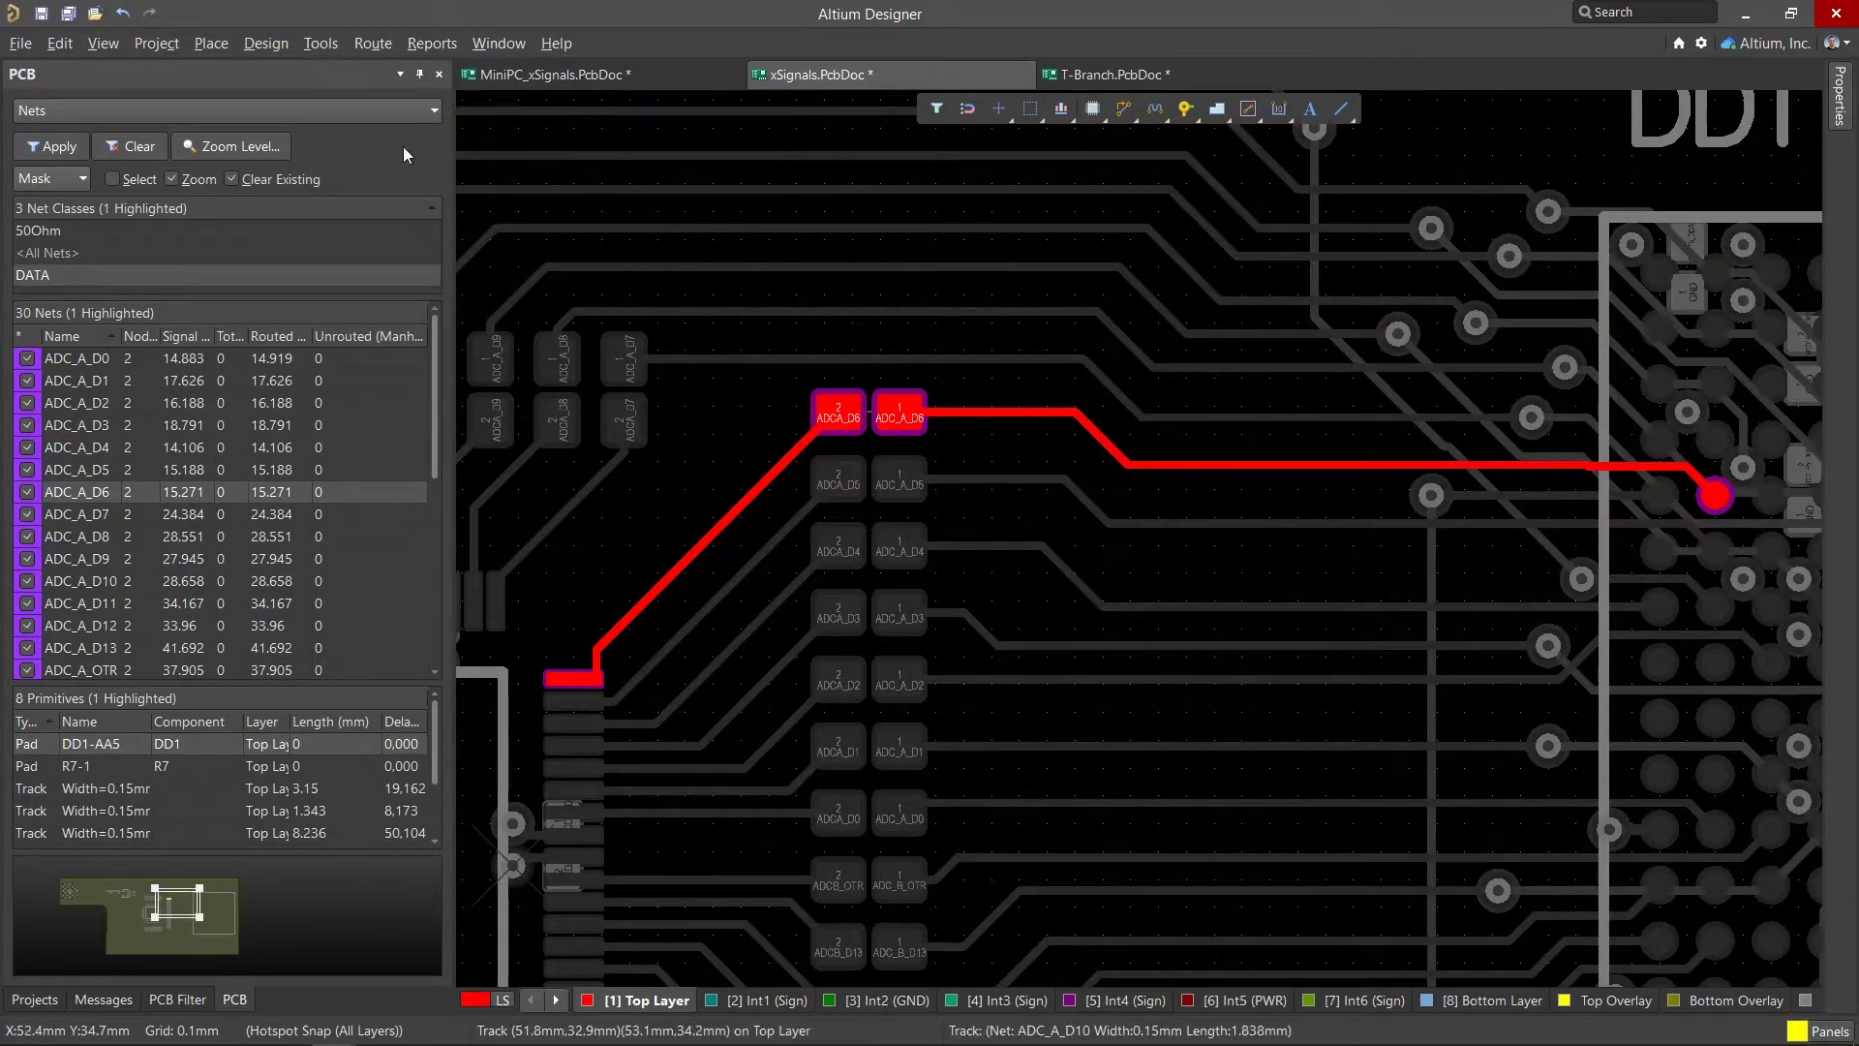
click(375, 108)
click(362, 149)
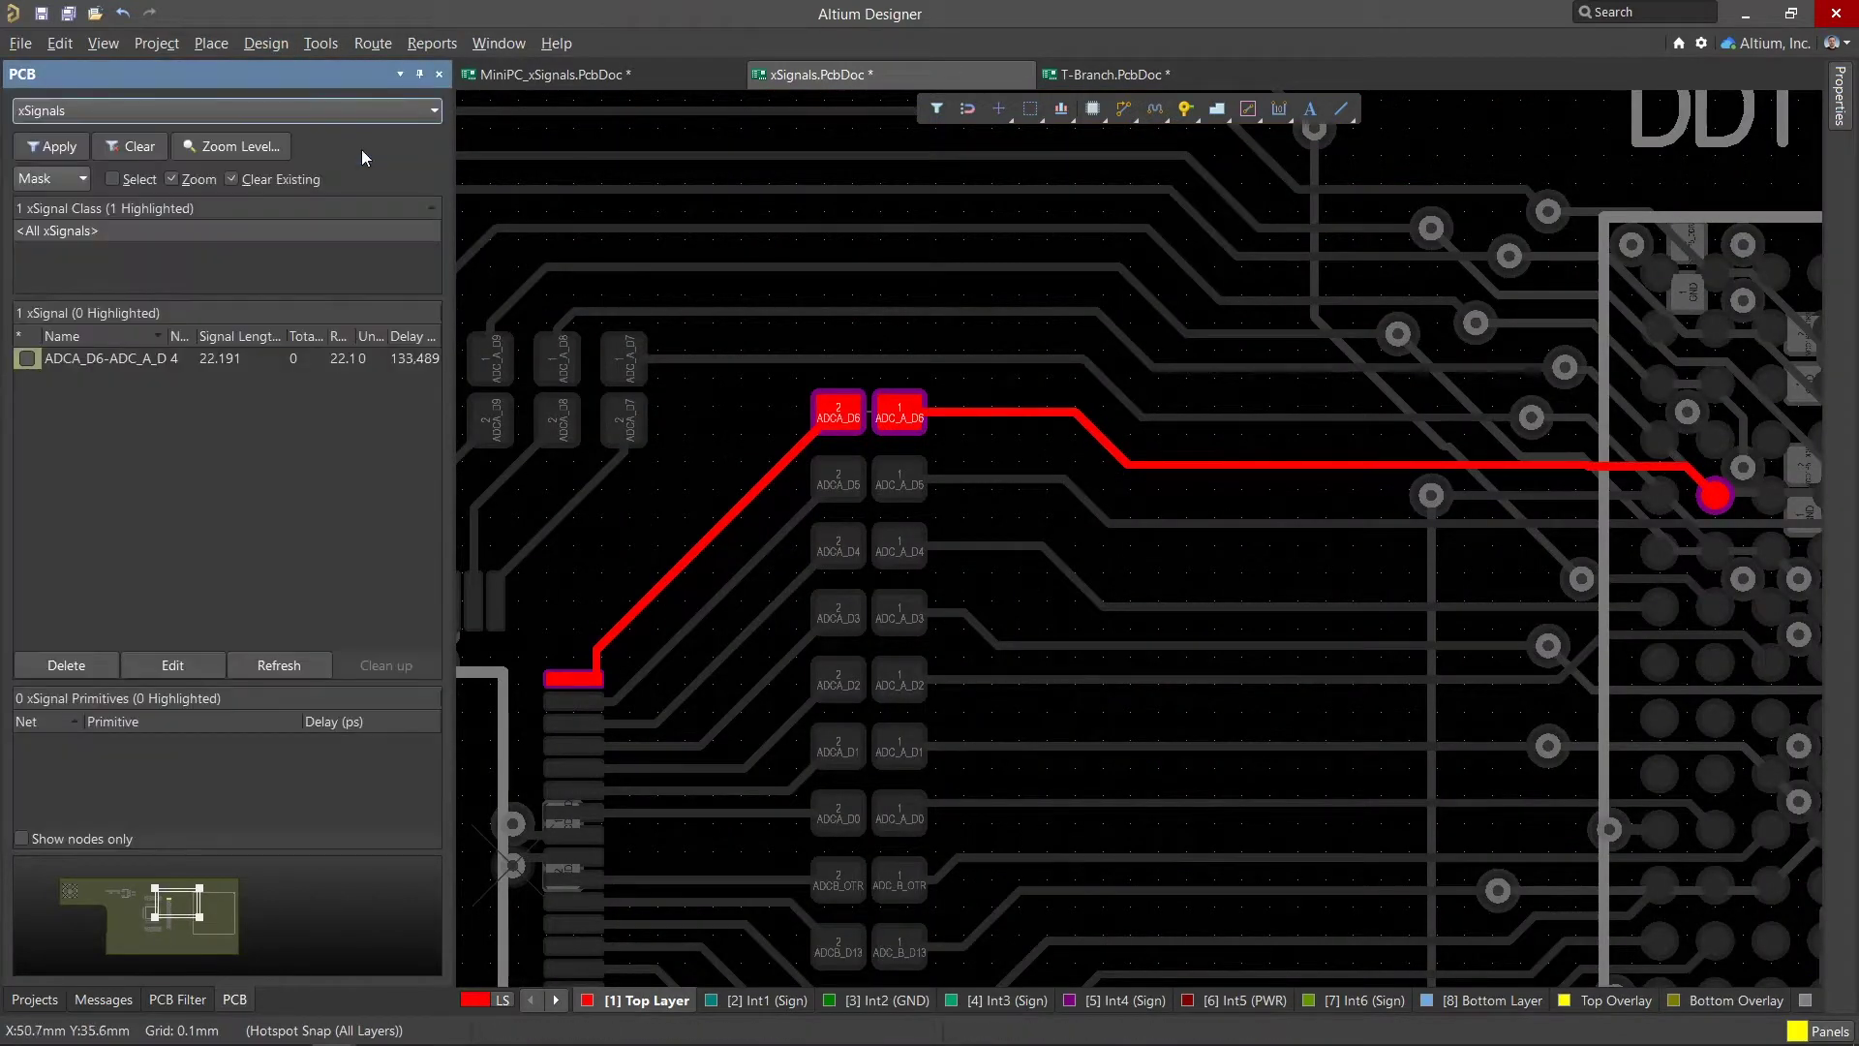
Show all xSignals and inspect ADCA_D6-ADC_A_D6: 22.191 mm, 133.489 ps, 12 primitives.
click(140, 230)
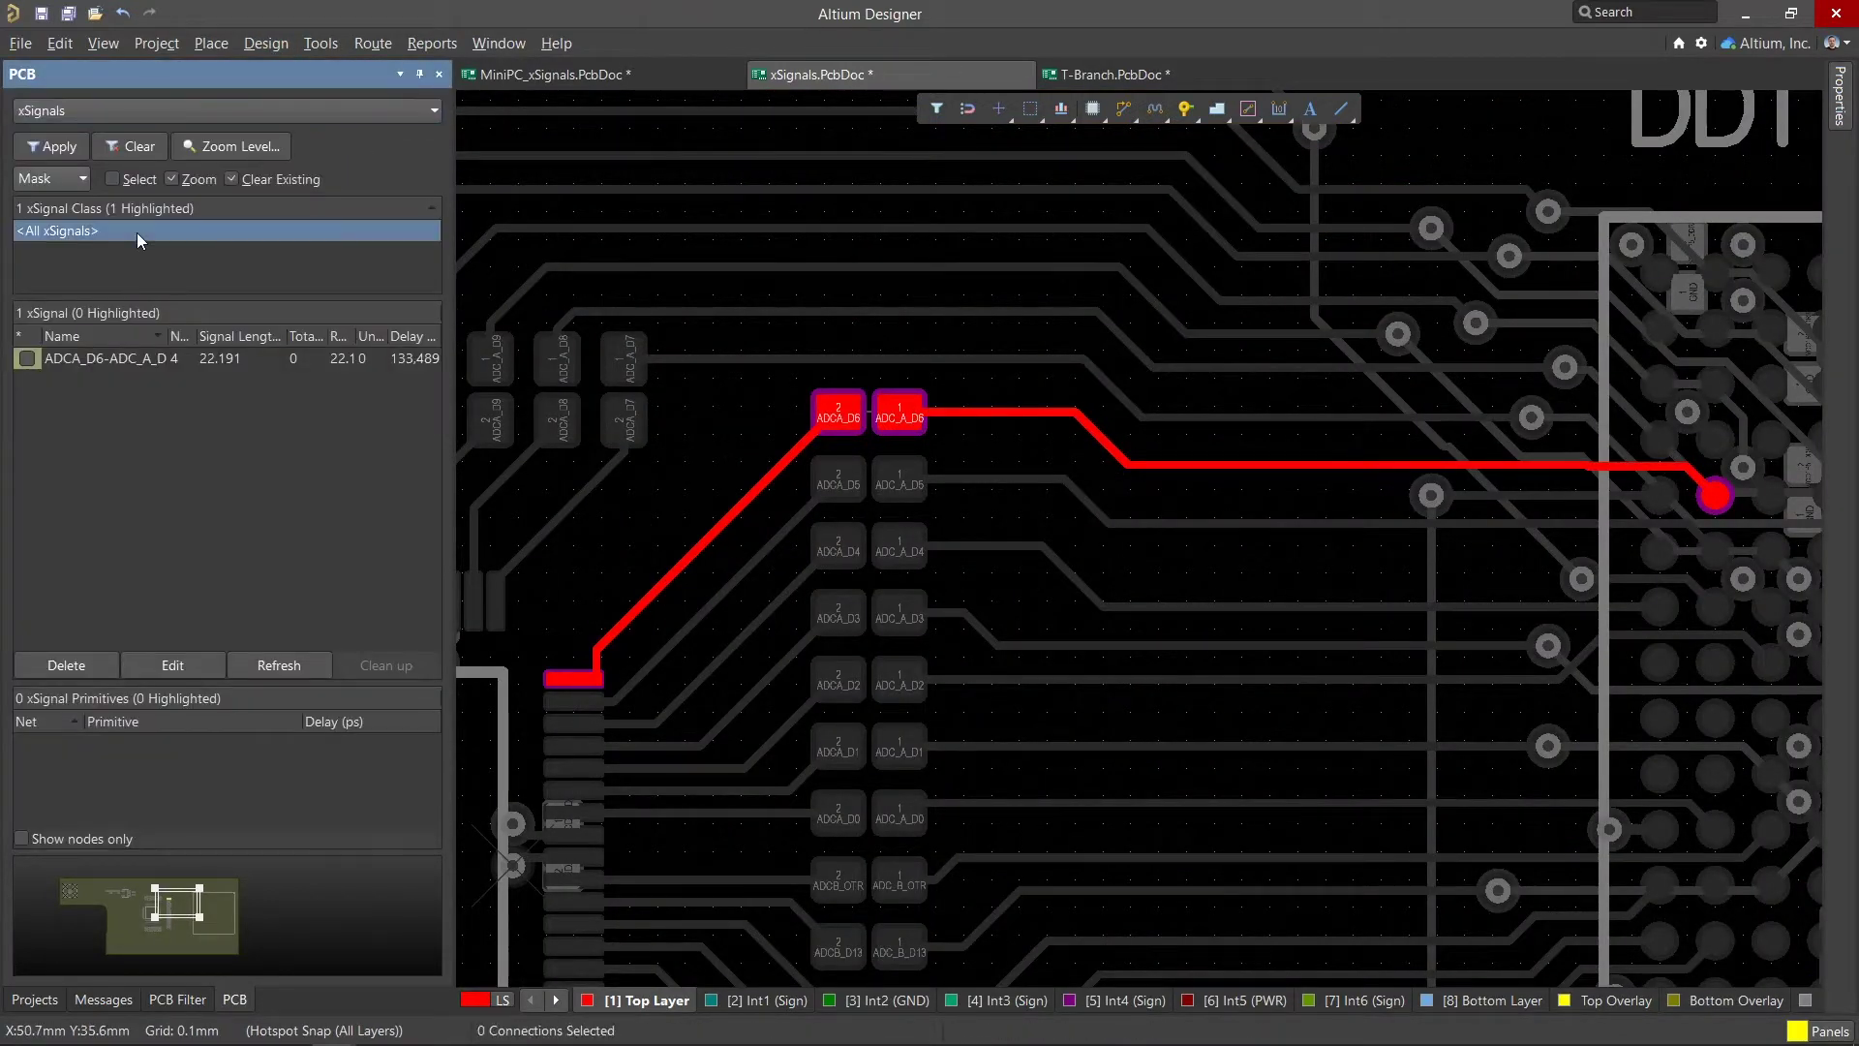
click(113, 356)
click(693, 474)
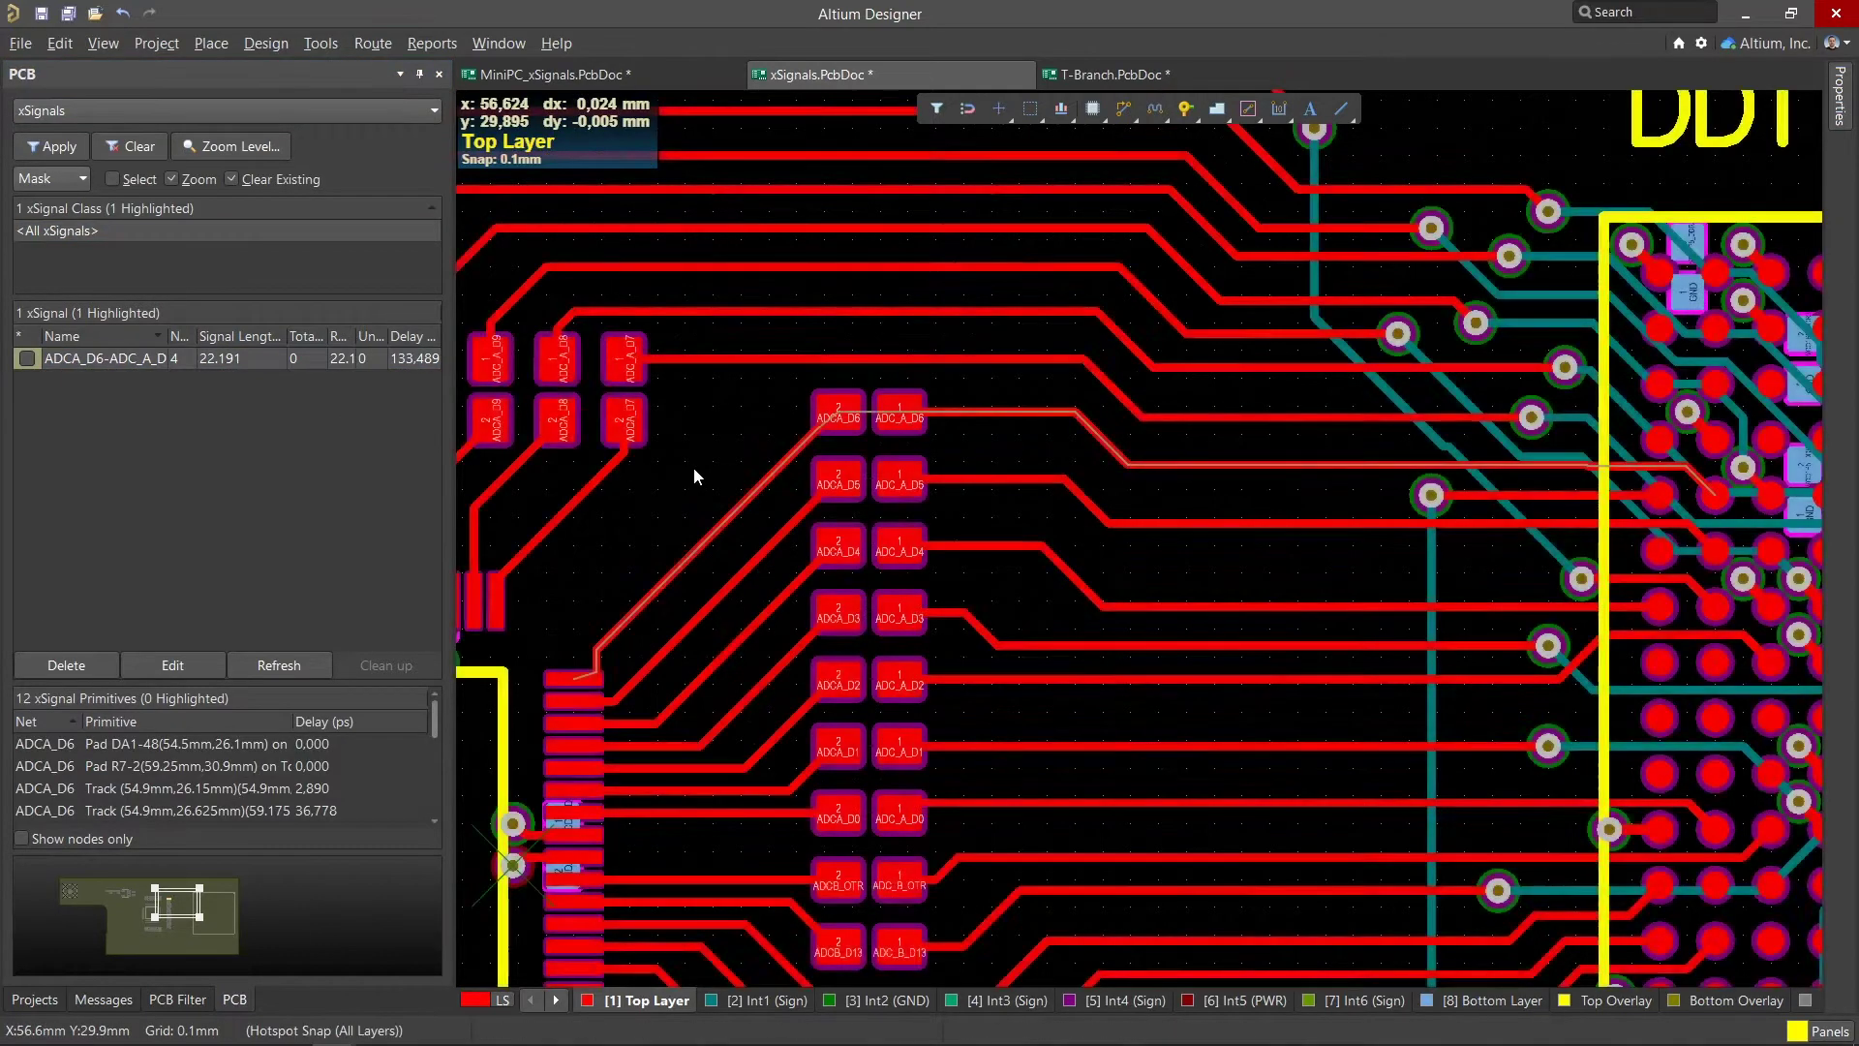
ctrl+scroll(579, 683, up, 5)
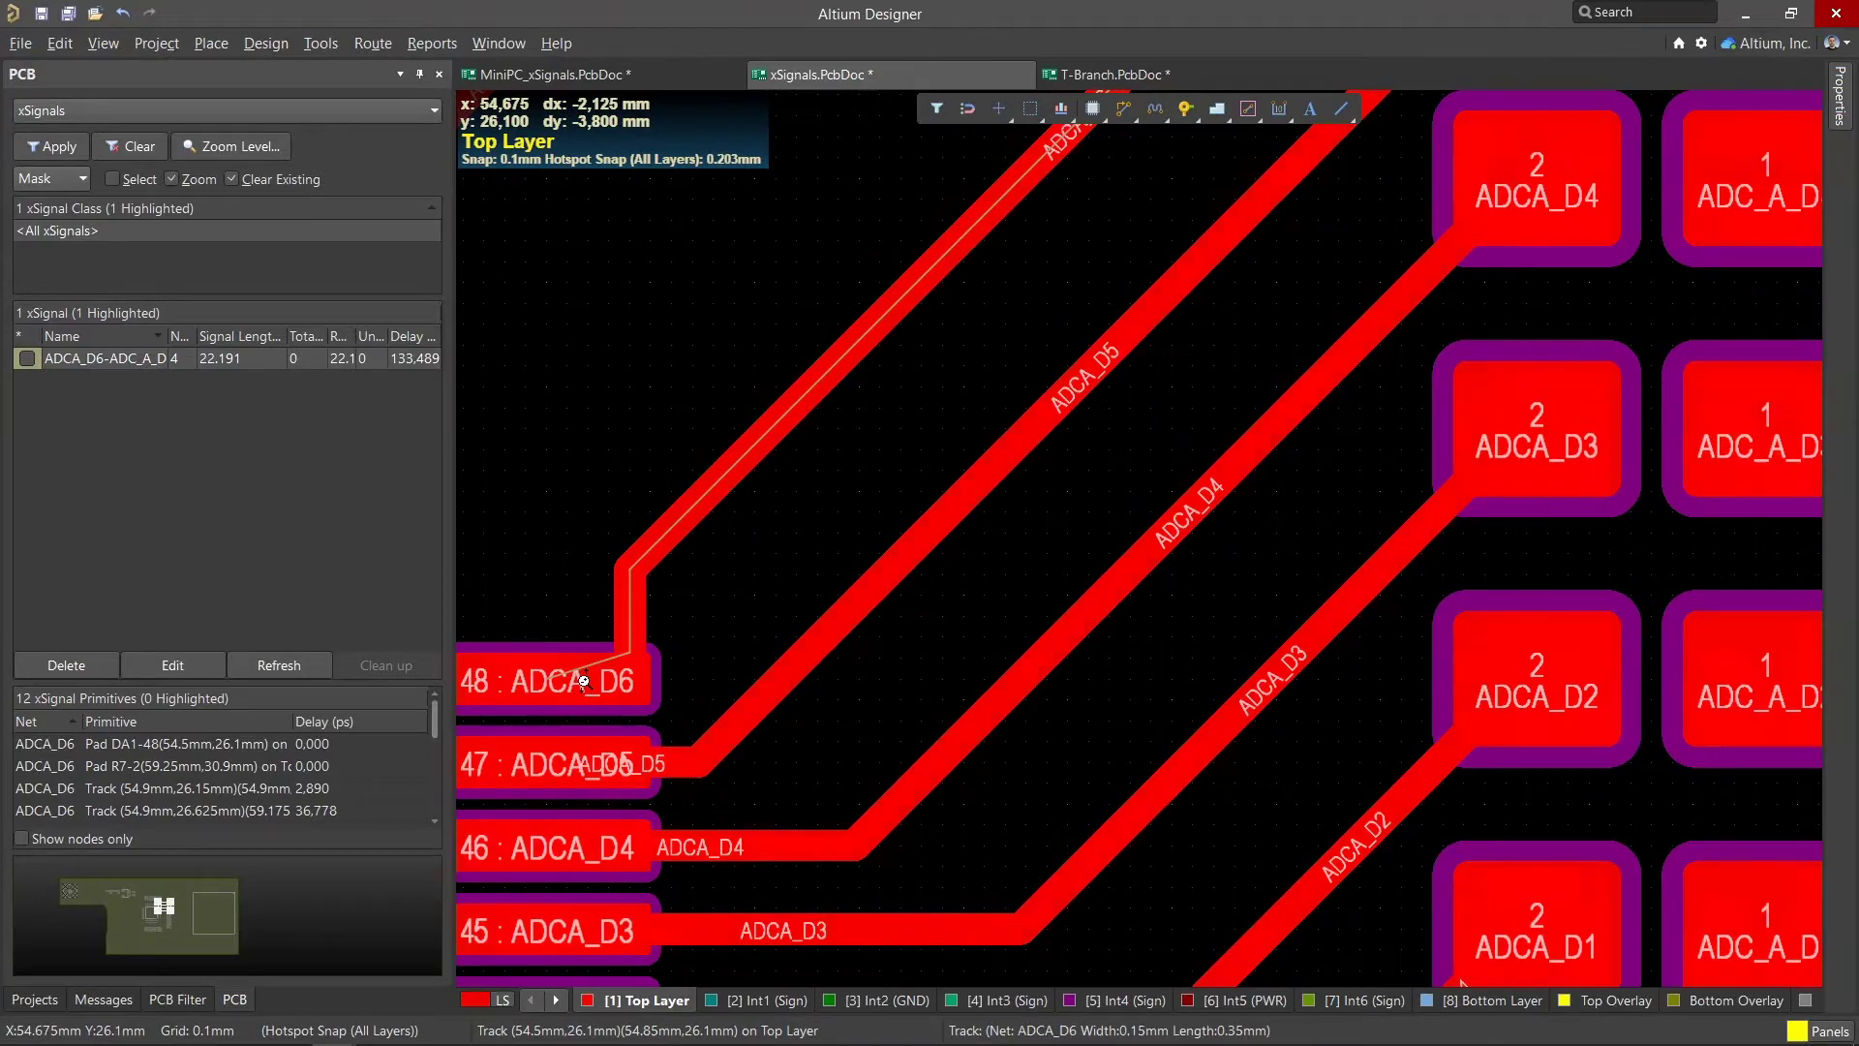
ctrl+scroll(583, 681, down, 5)
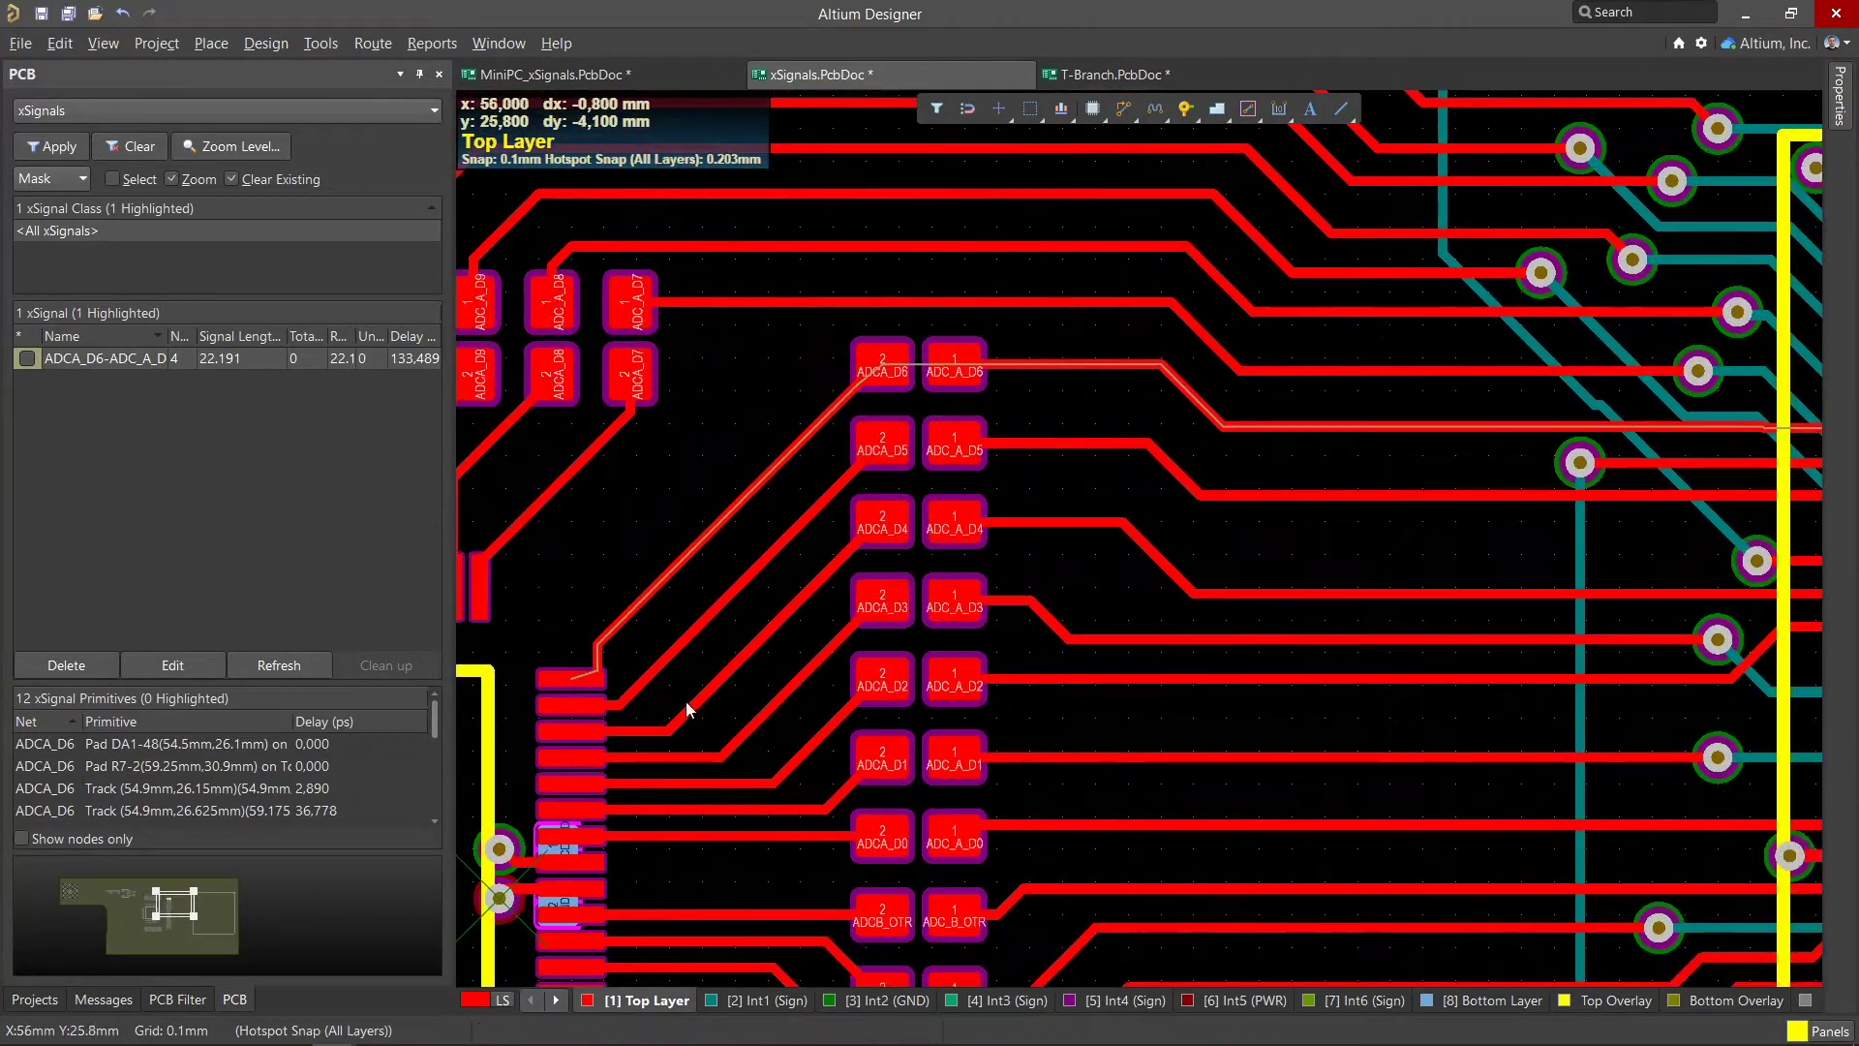
ctrl+scroll(685, 701, down, 3)
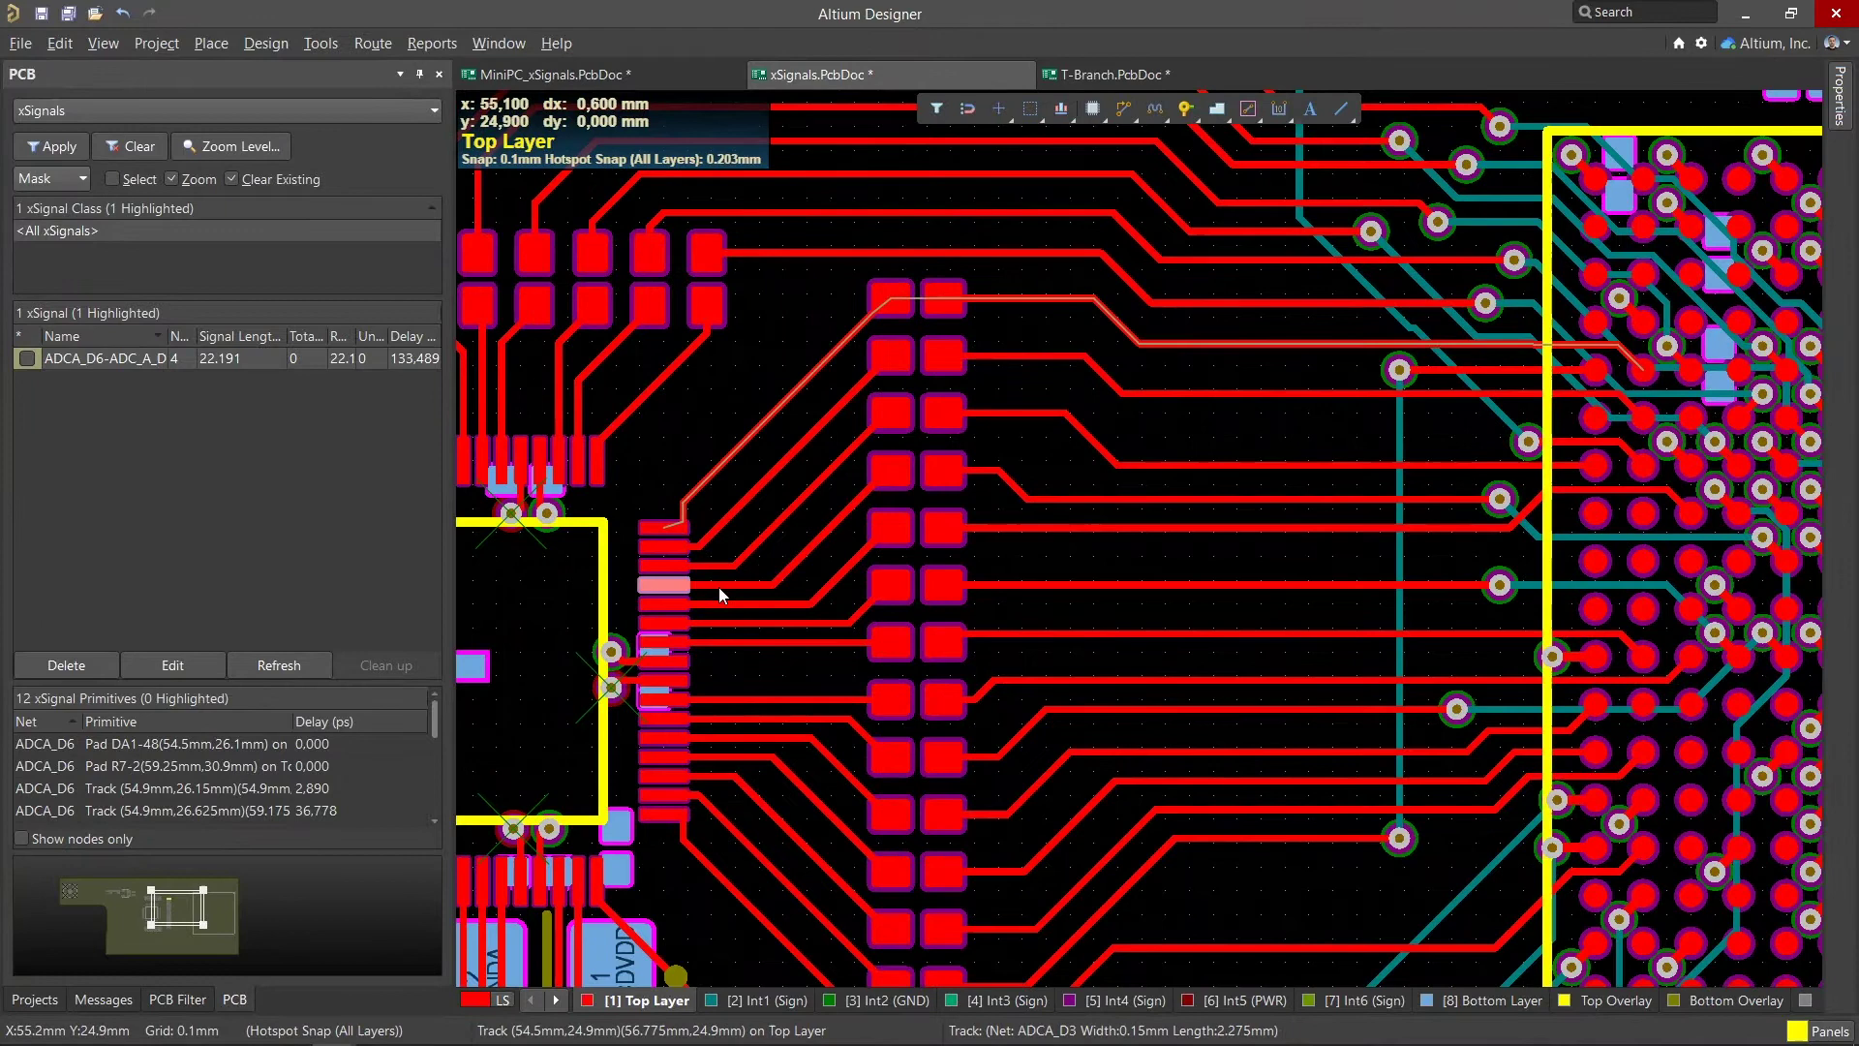
Create xSignal ADCA_D3-ADC_A_D3 (24.516 mm) from the selected pins, then clear the mask.
right_click(1792, 561)
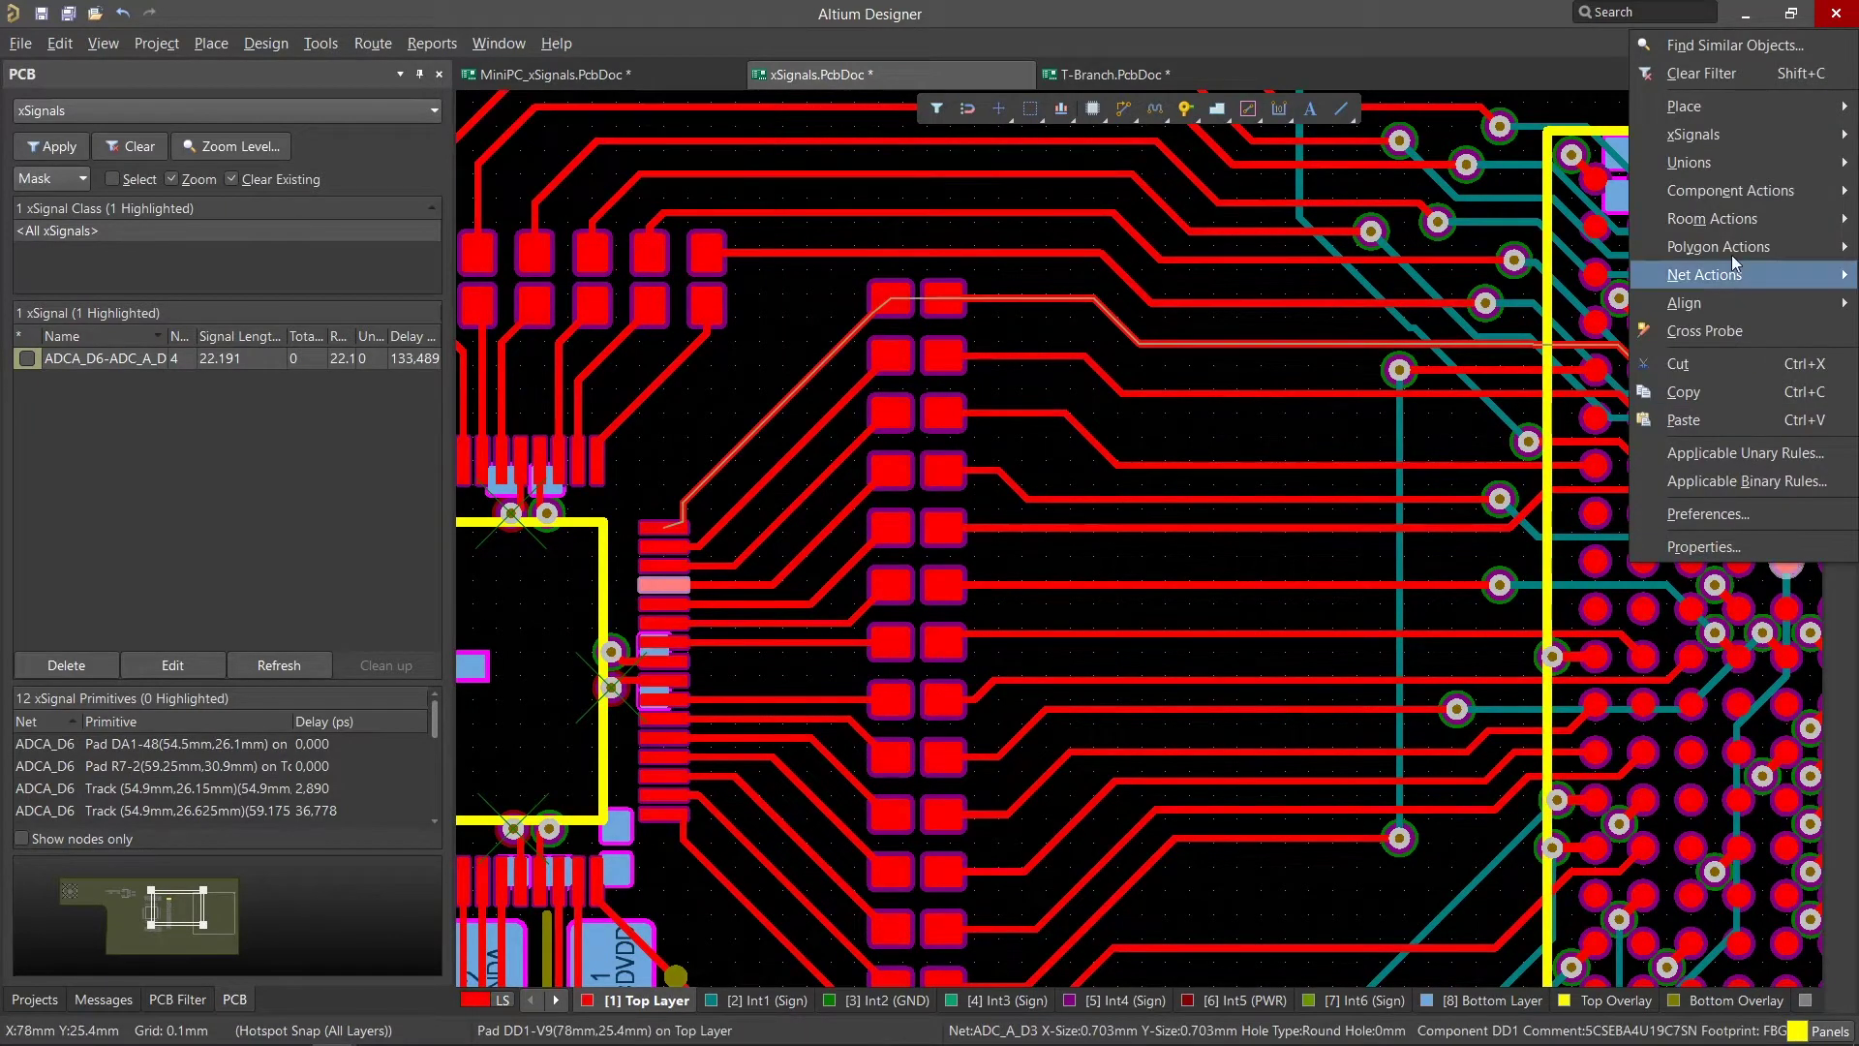
mouse_move(1710, 136)
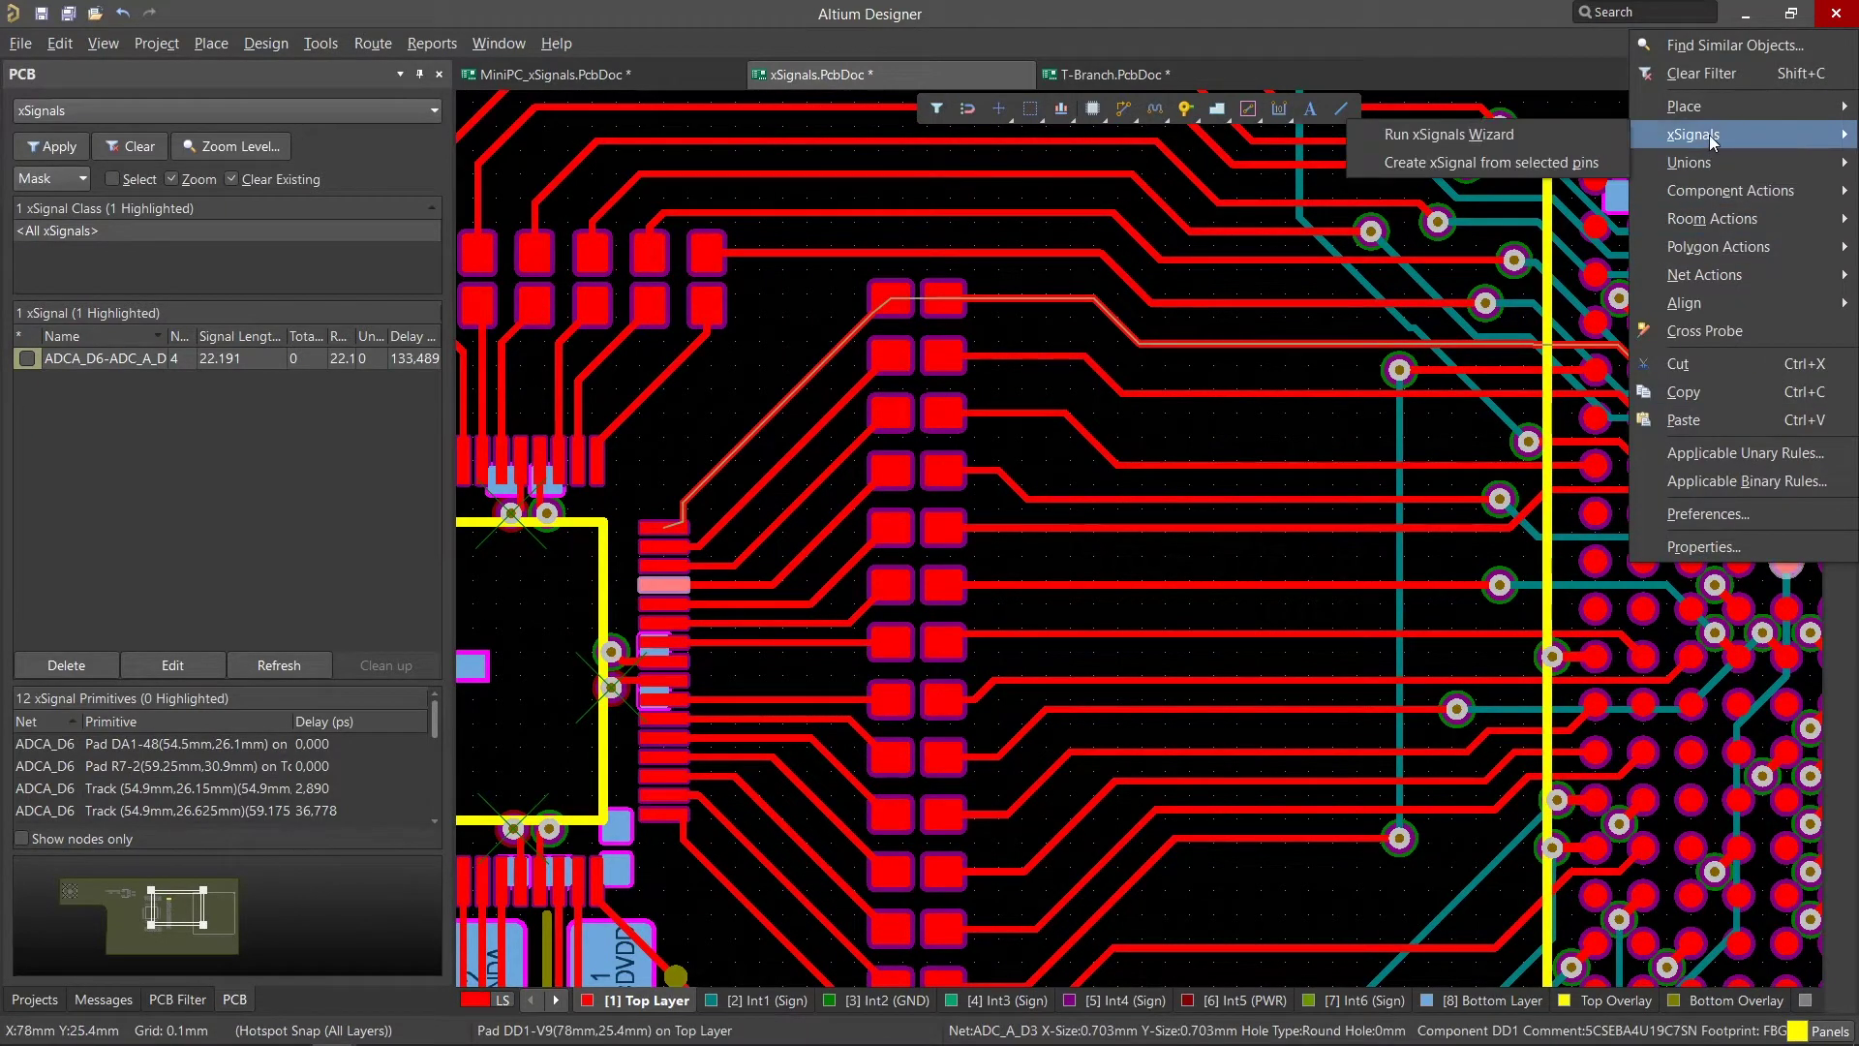
click(1548, 155)
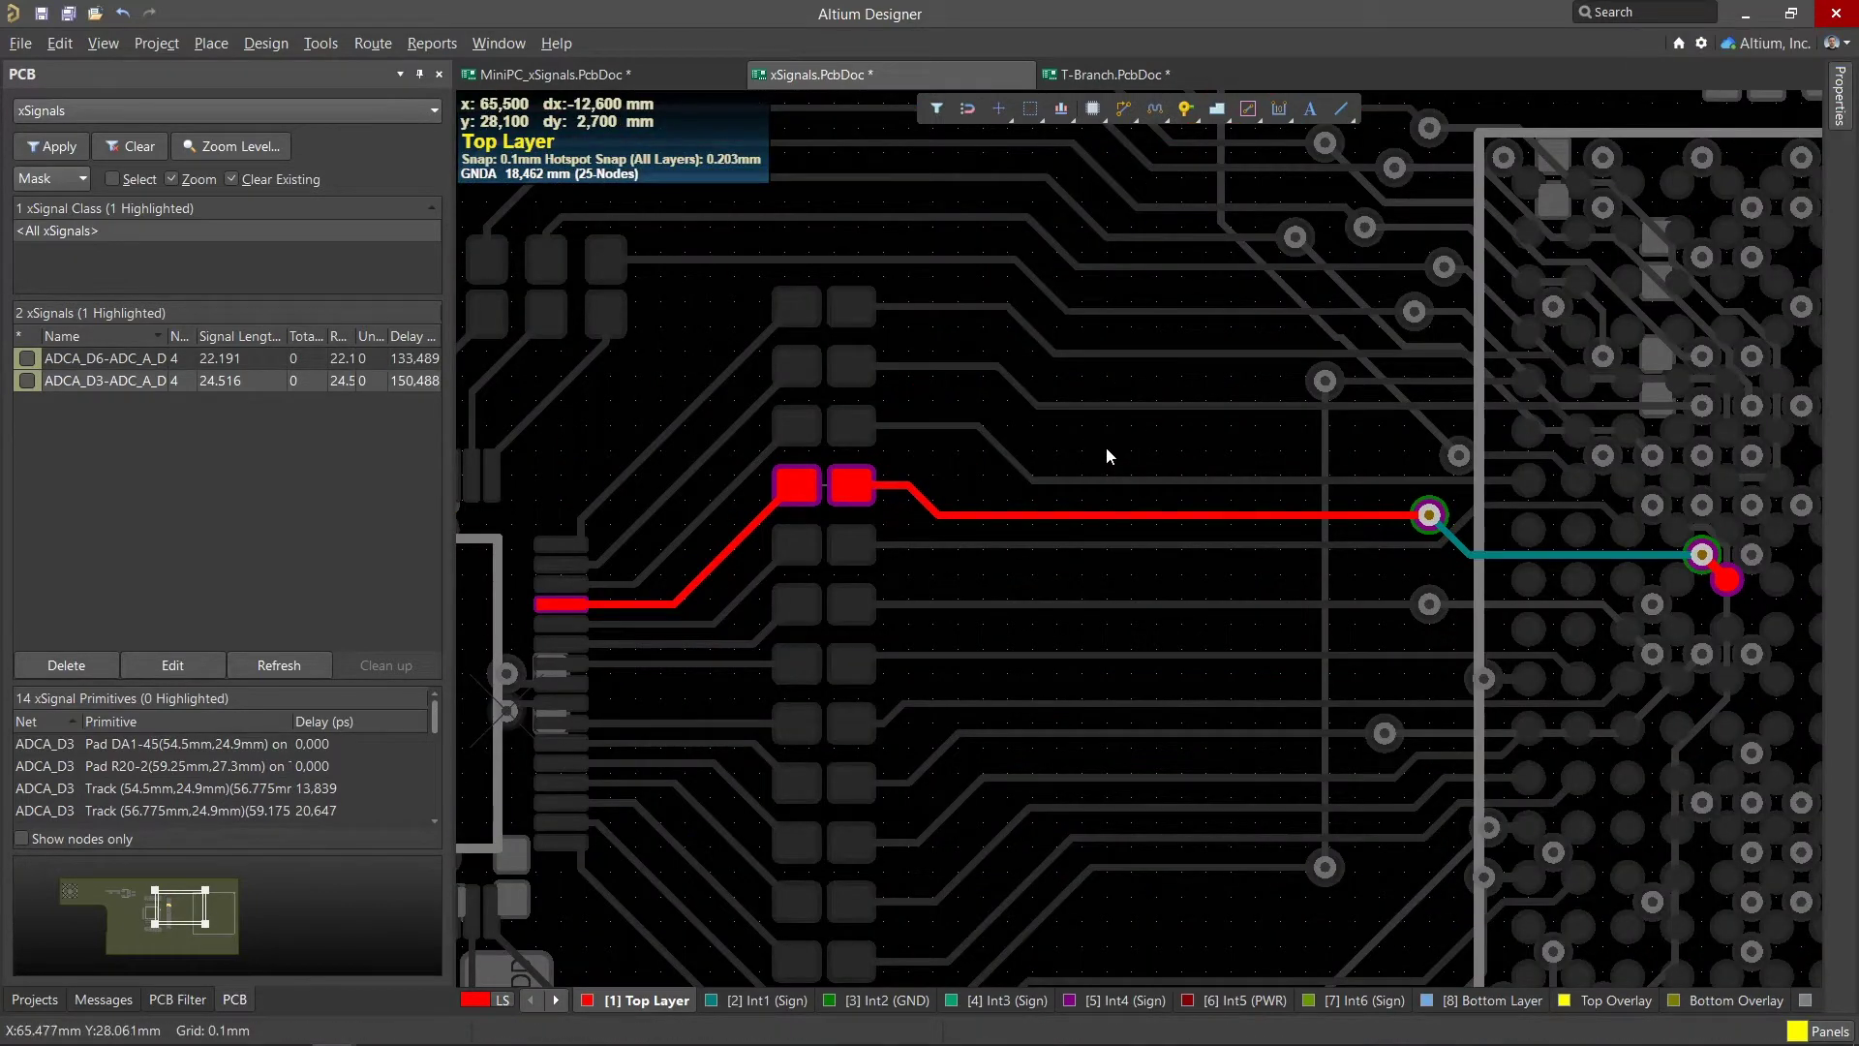
key(shift+c)
Select the ADCA_D6 and ADCA_D3 xSignal rows together and delete them.
click(138, 359)
shift+click(131, 380)
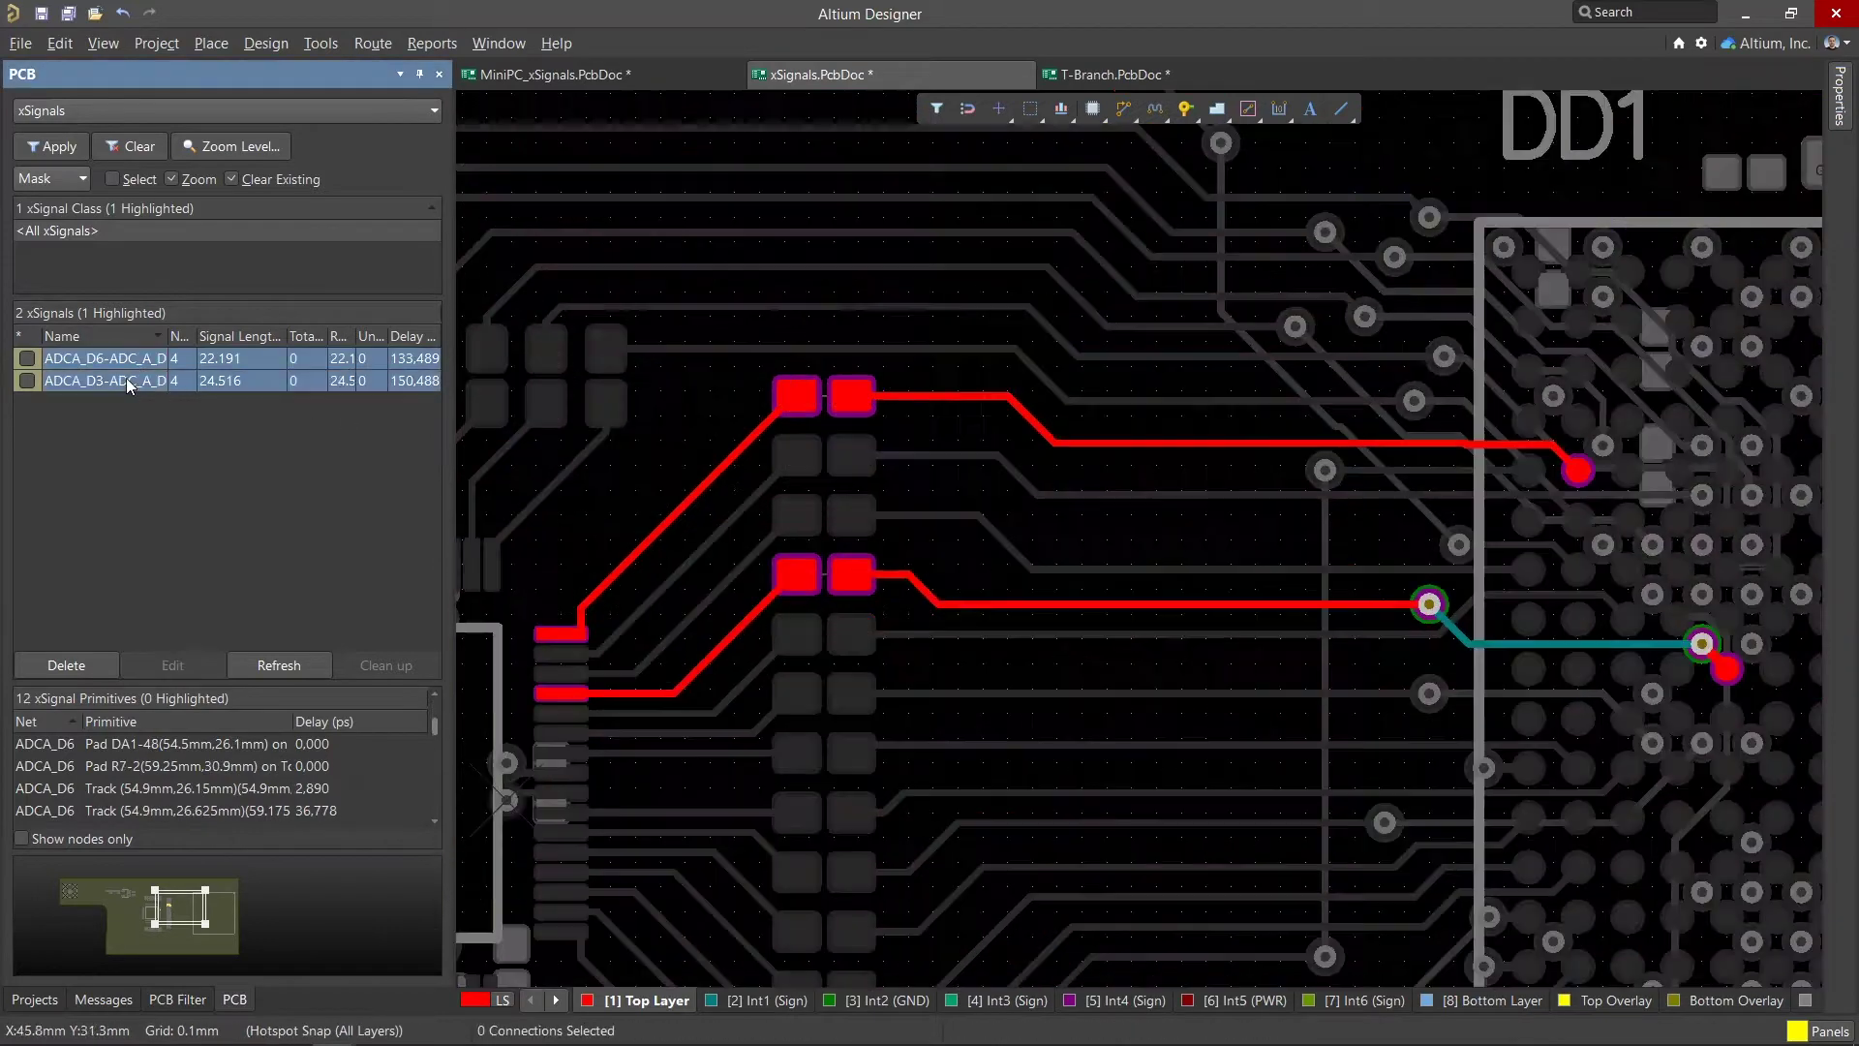
right_click(129, 382)
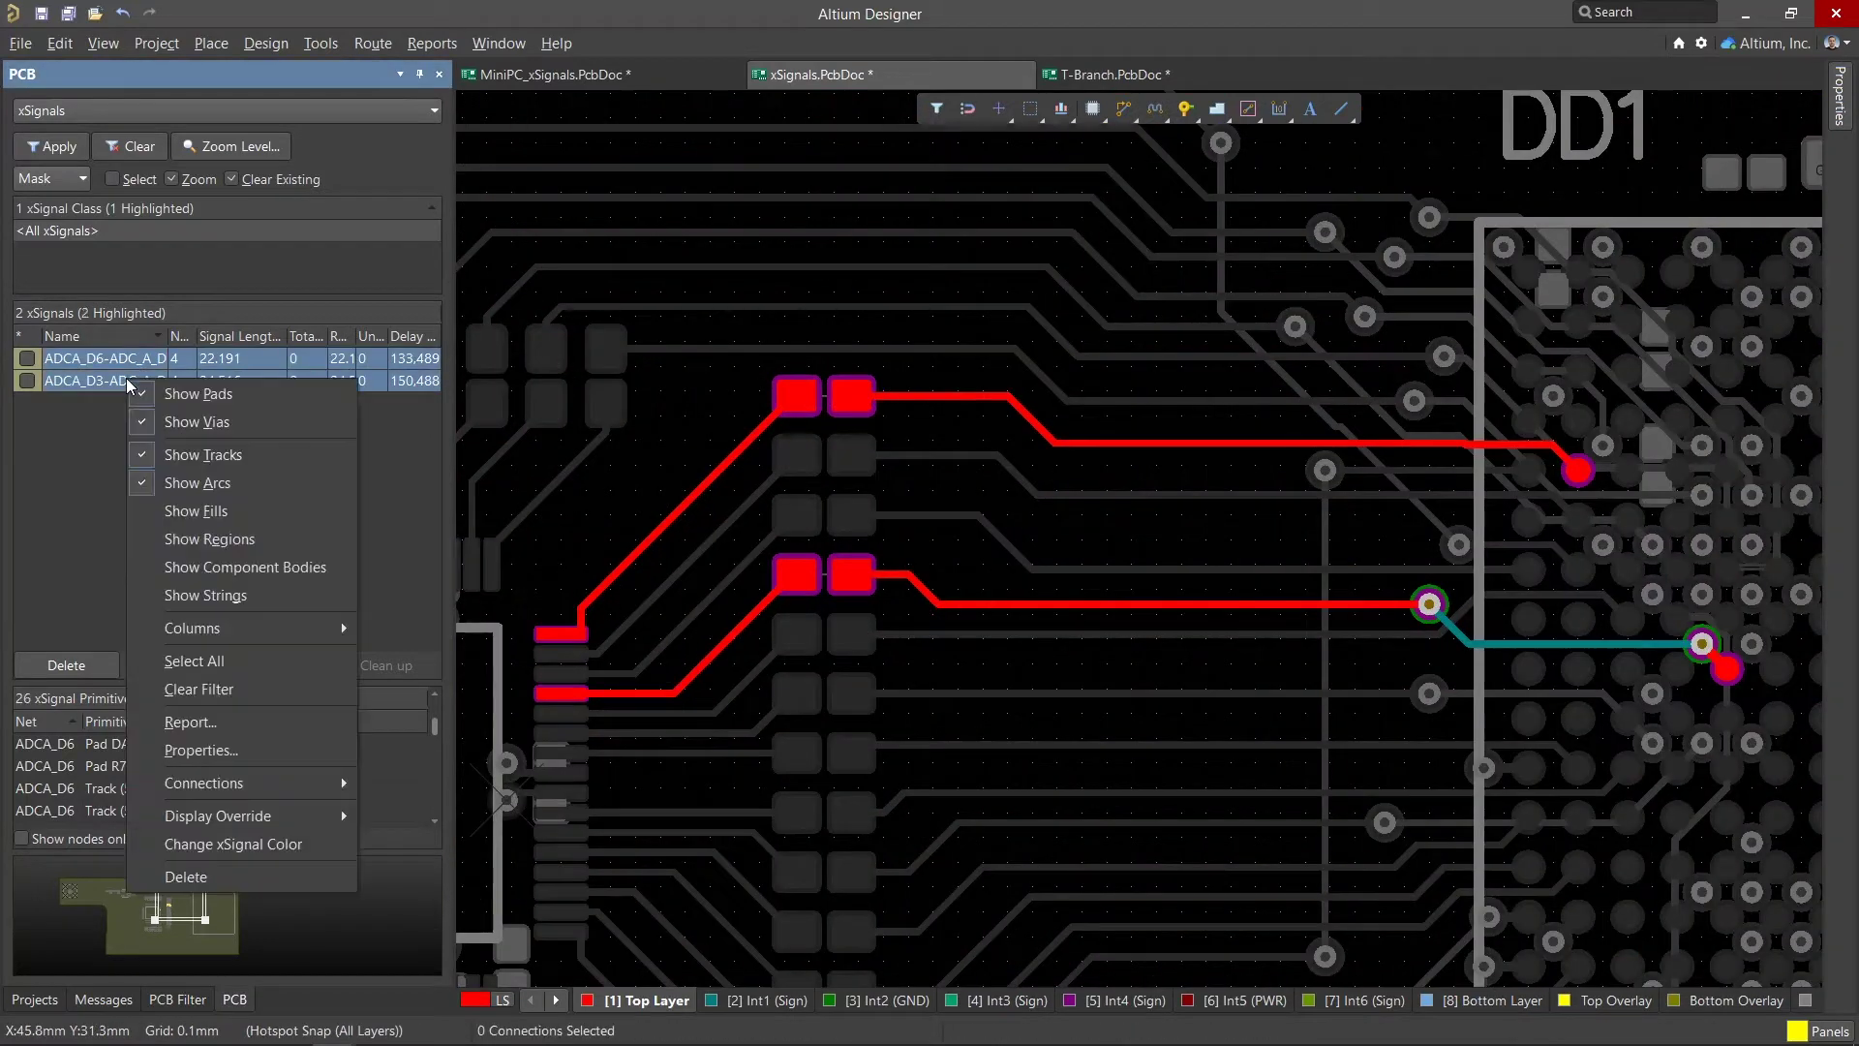
click(194, 877)
click(922, 580)
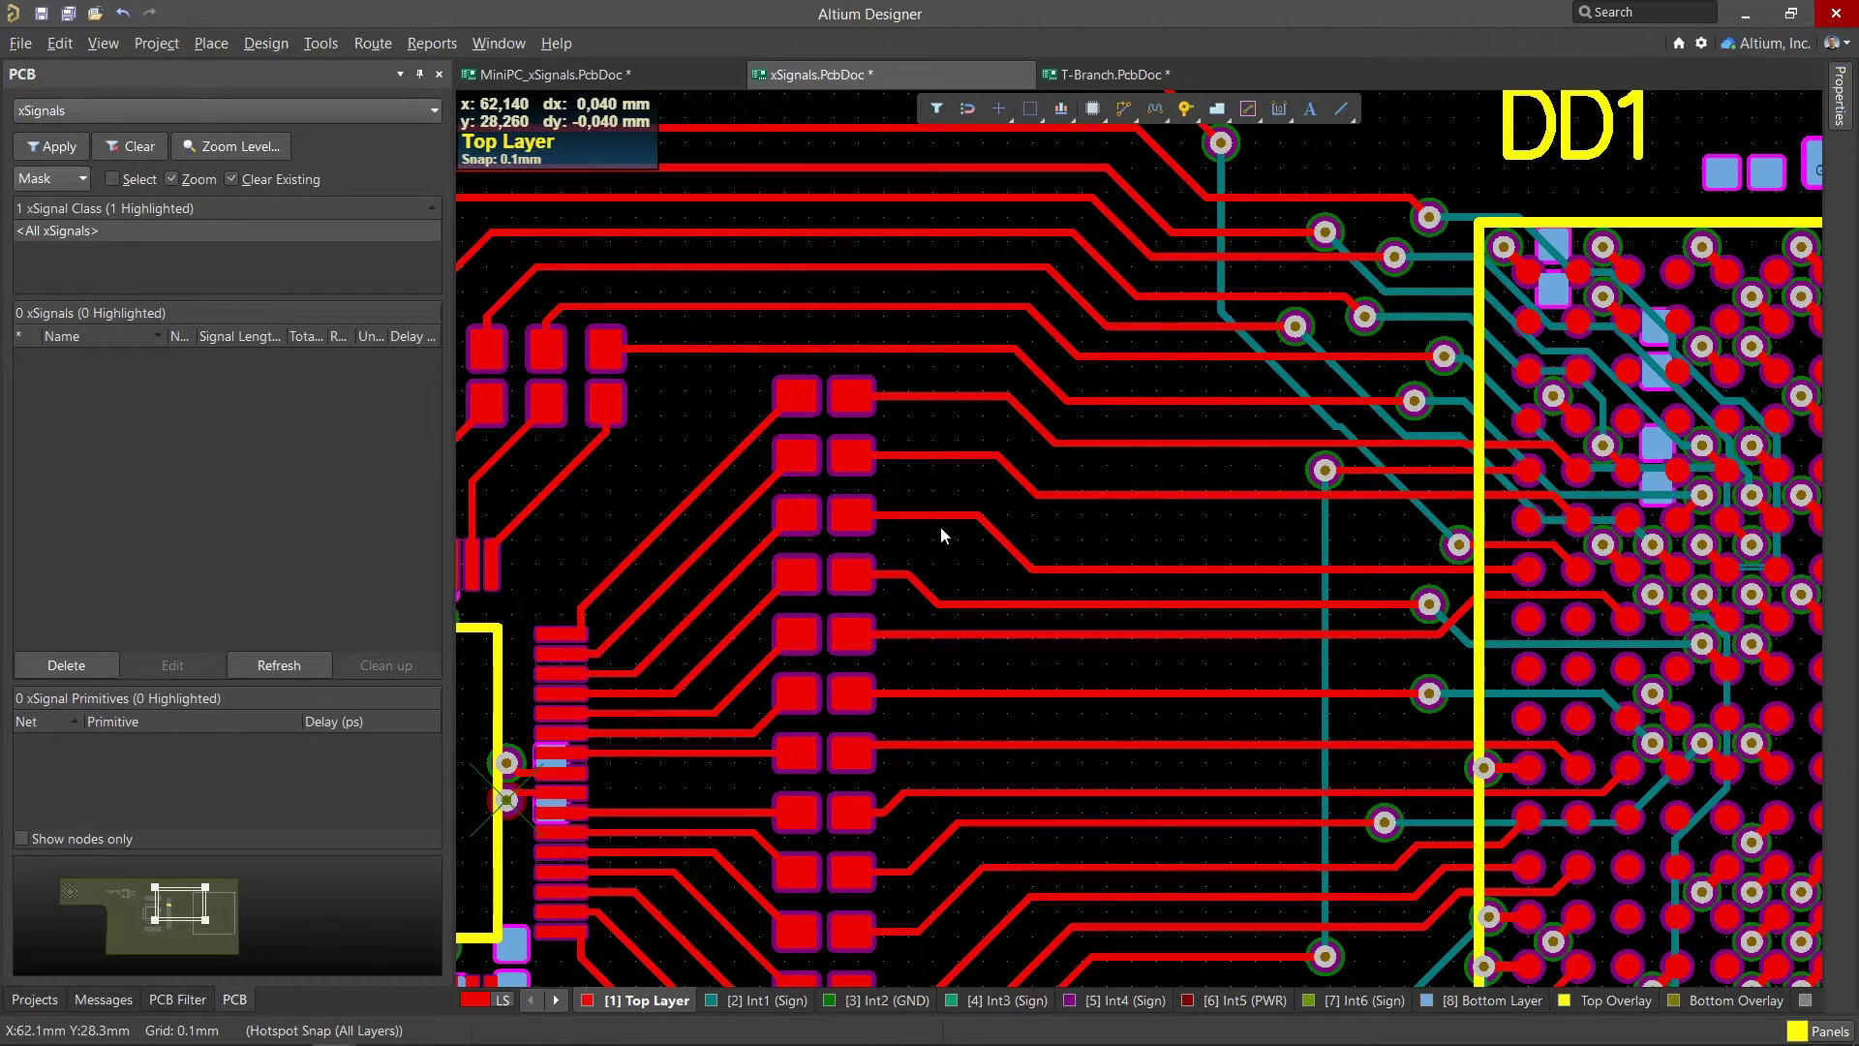
Start creating xSignals between components with DA1 as source and DD1 as destination.
click(265, 44)
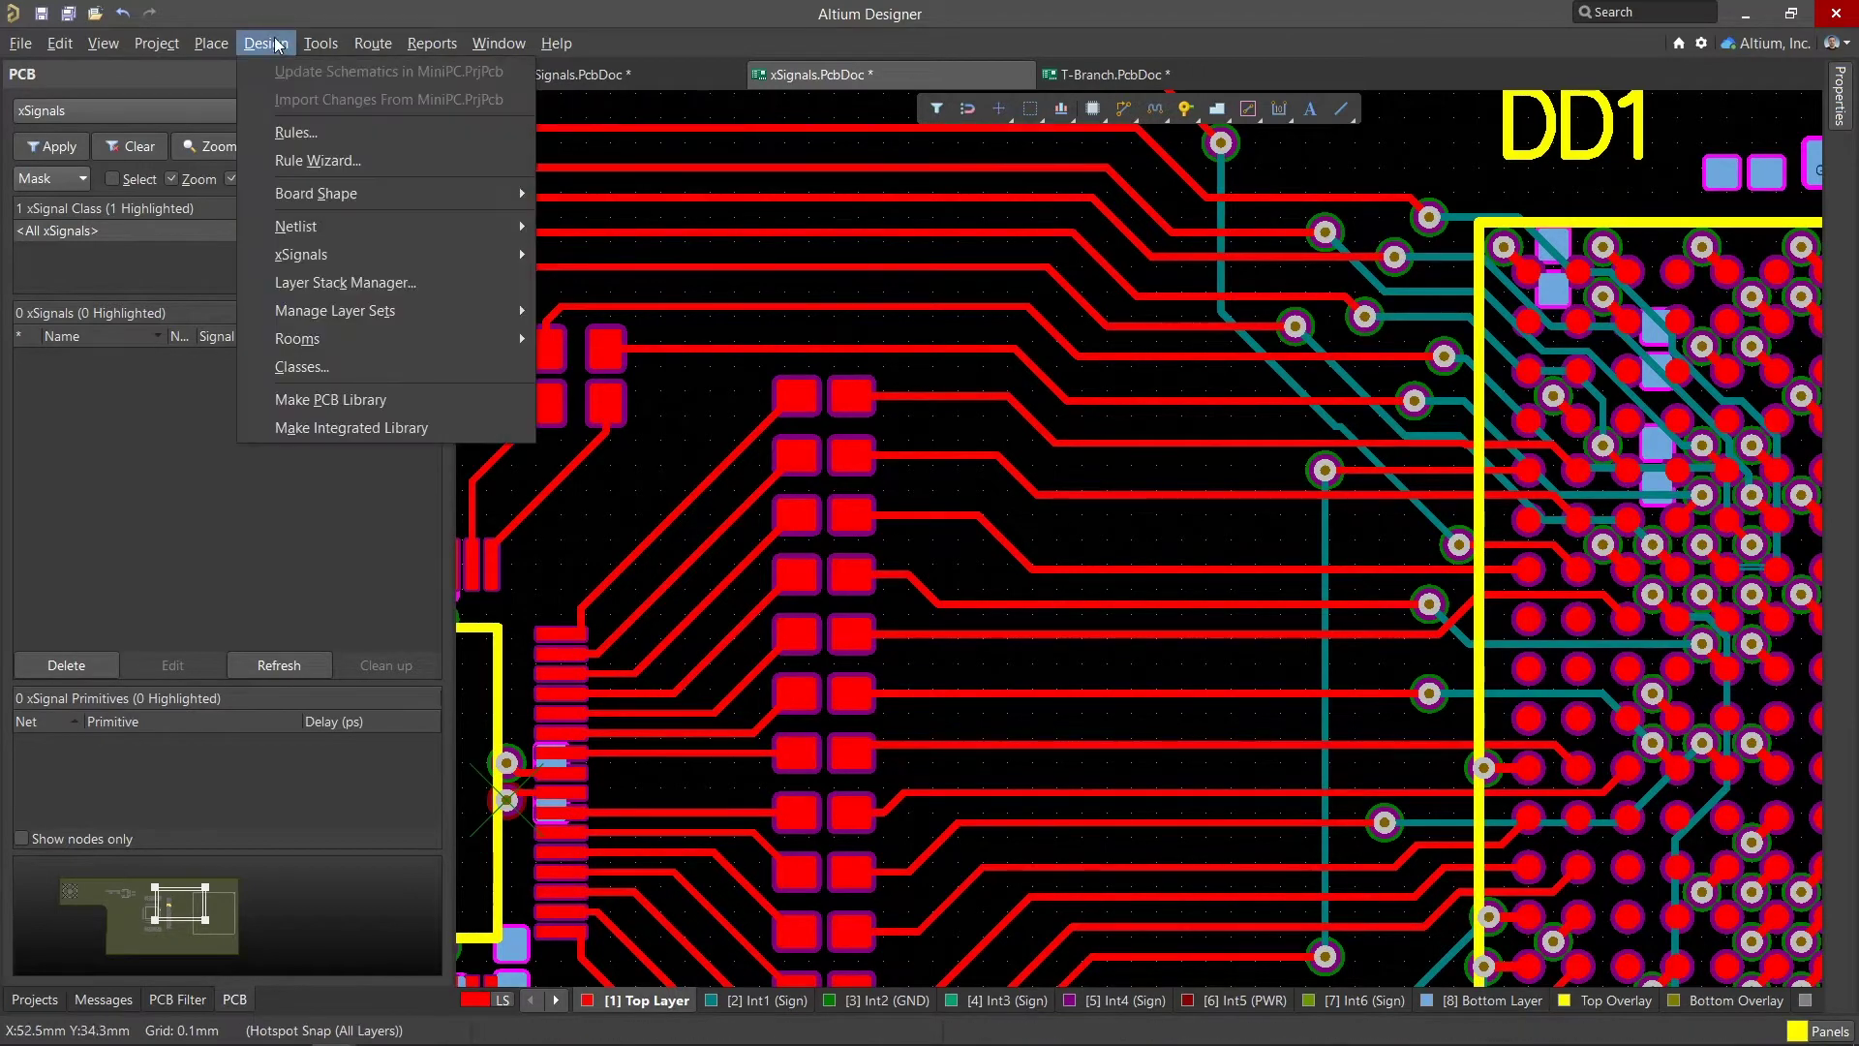
mouse_move(319, 254)
click(602, 277)
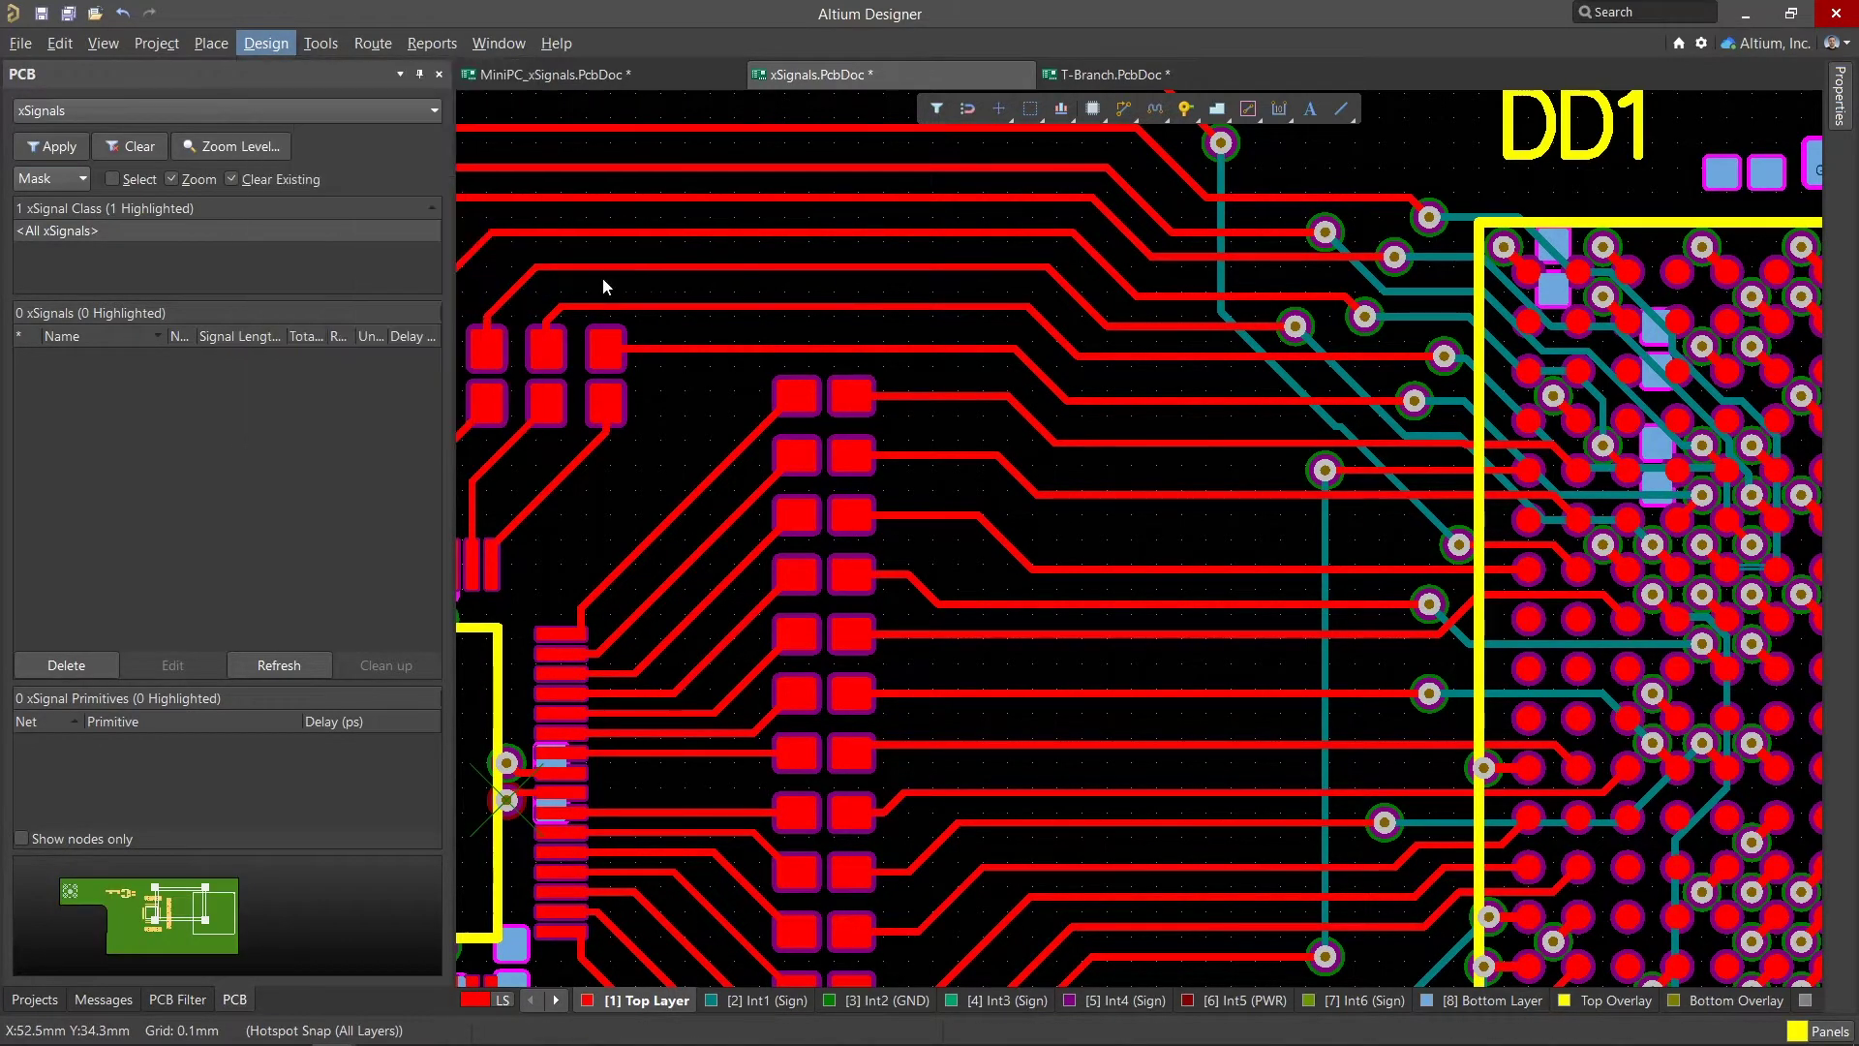
click(581, 155)
text(d)
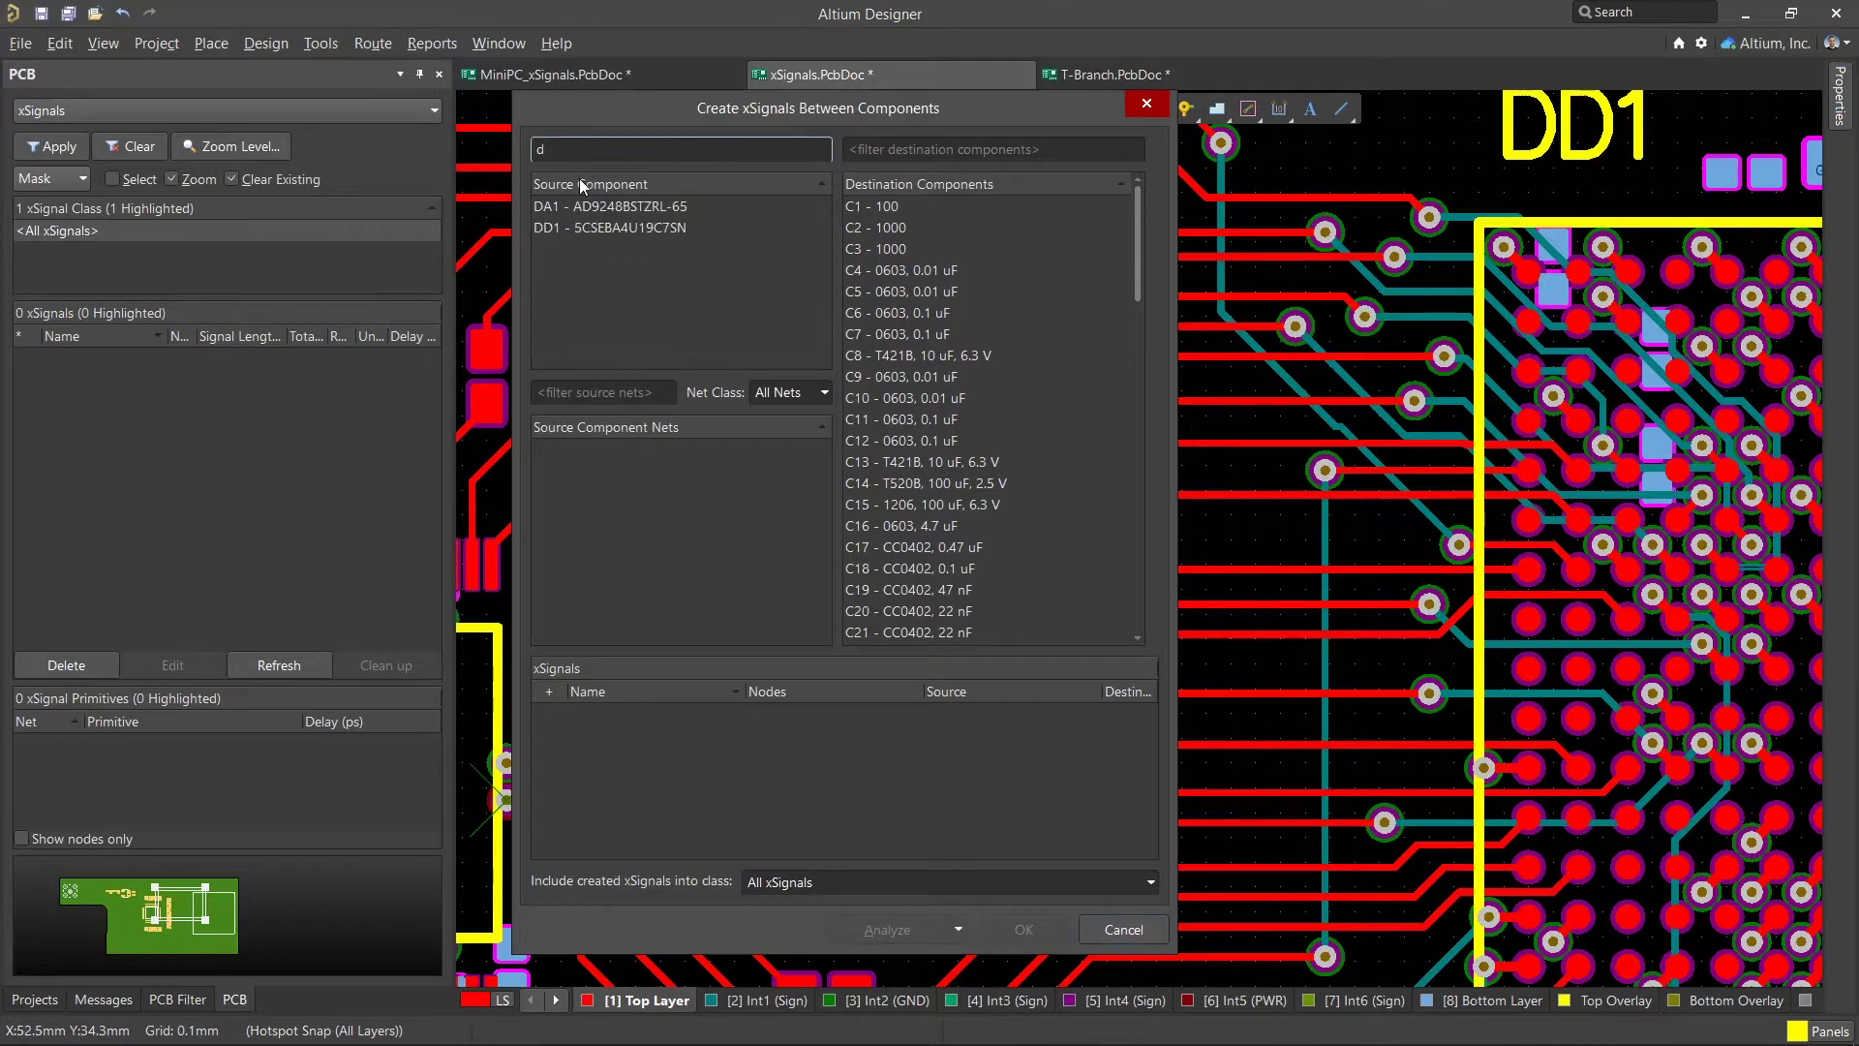
click(579, 208)
click(987, 149)
text(d)
click(881, 206)
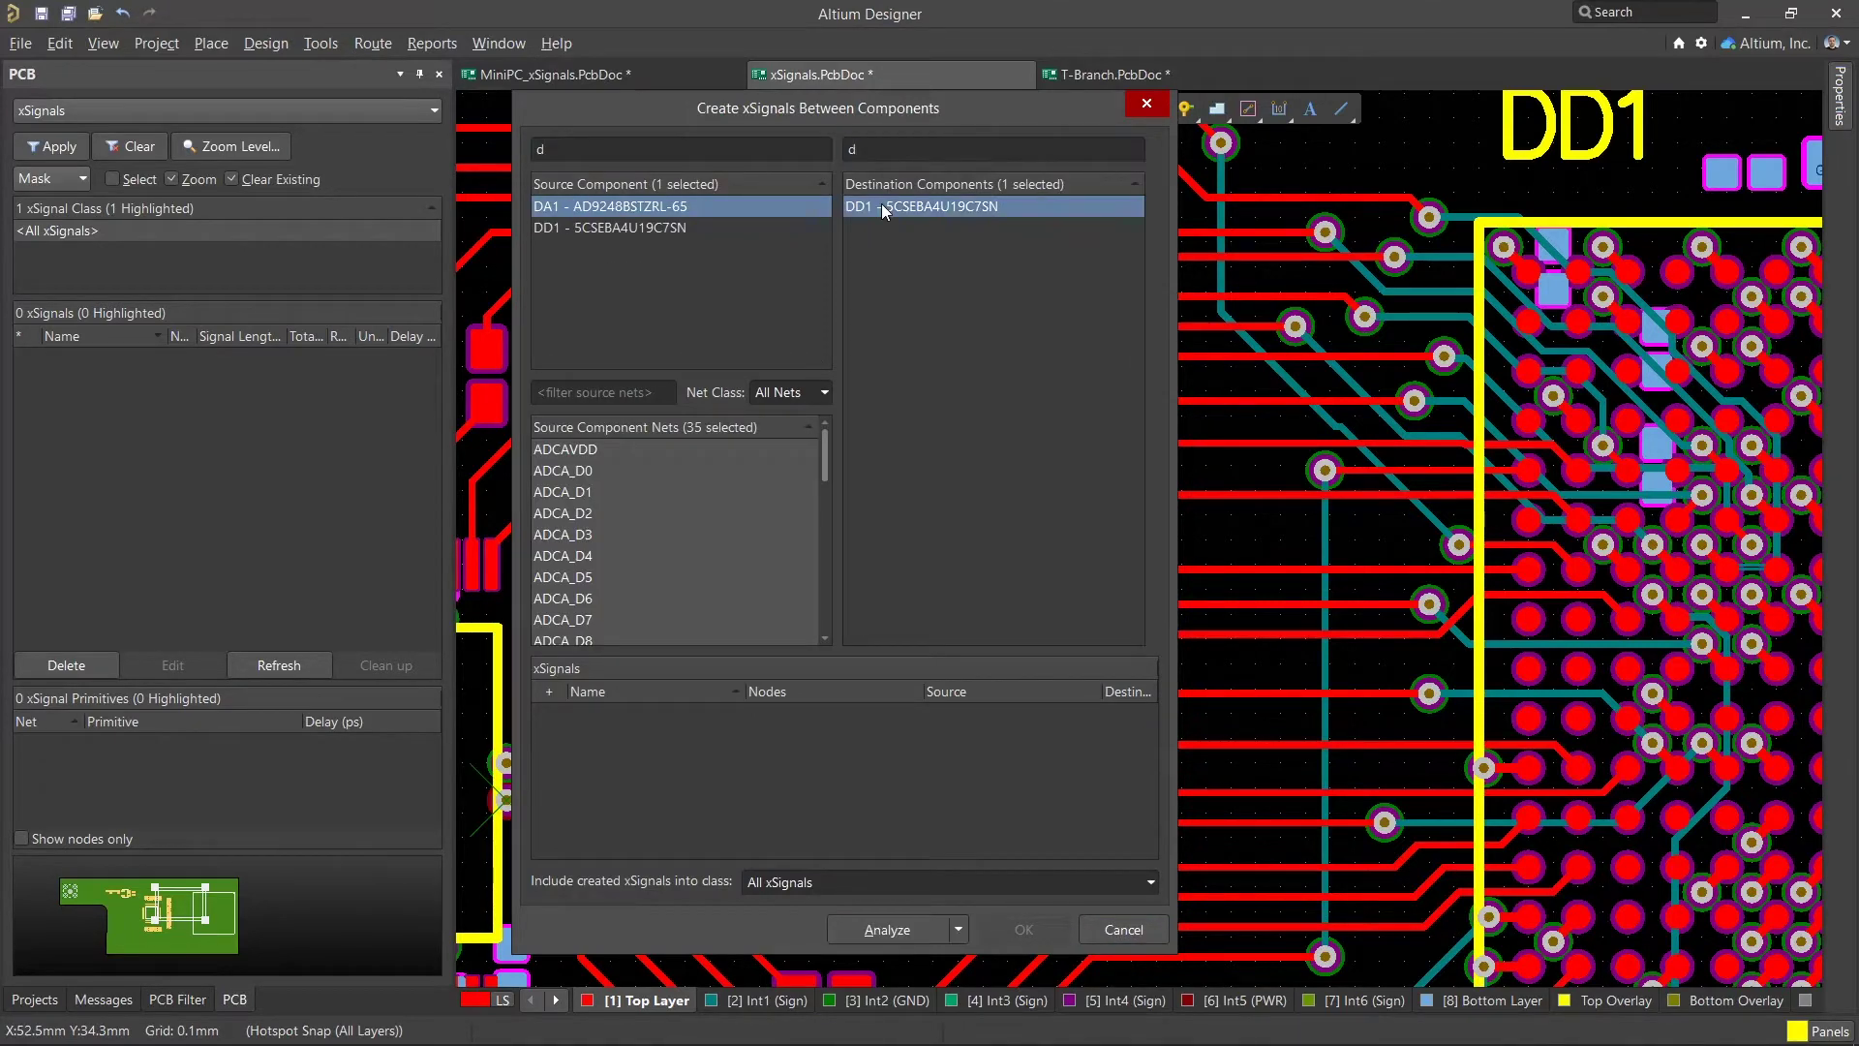
Filter source nets with *_D* and select all 28 data nets, ADCA_D0 to ADCB_D13.
click(600, 395)
text(*_D*)
click(579, 451)
scroll(579, 455, down, 7)
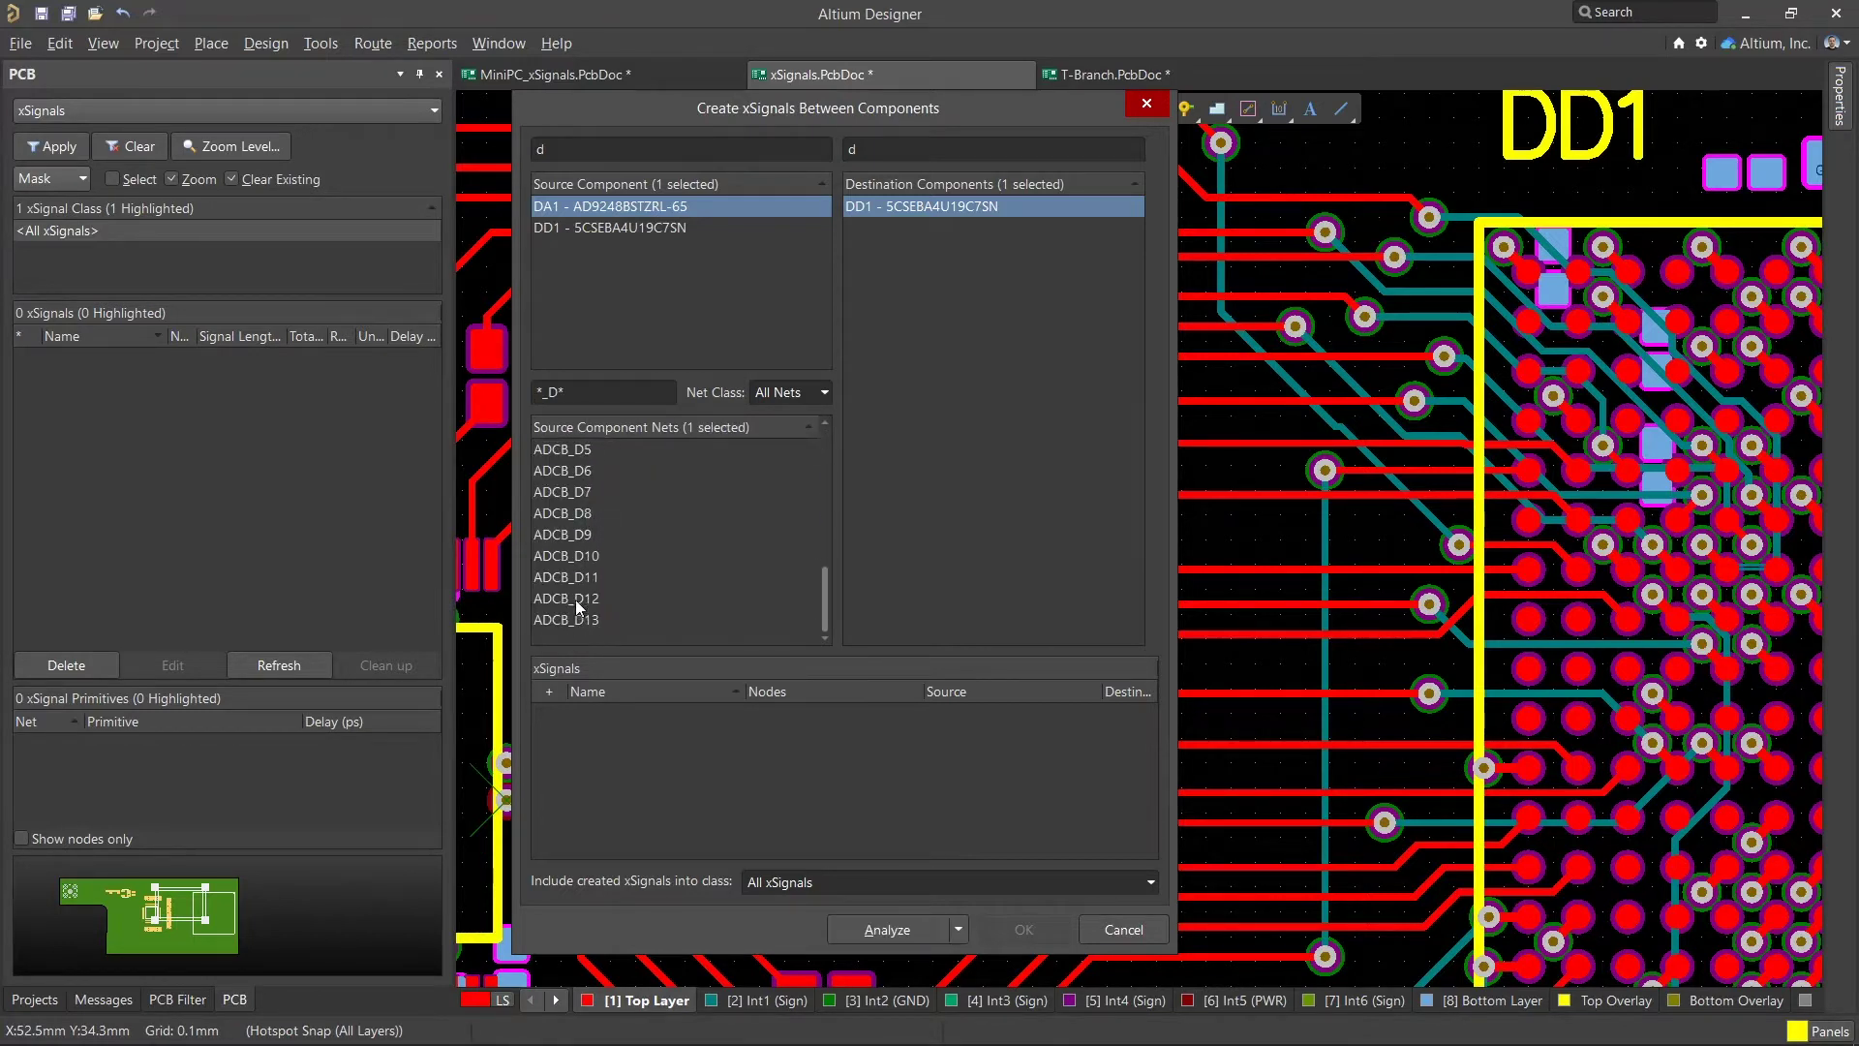
shift+click(567, 620)
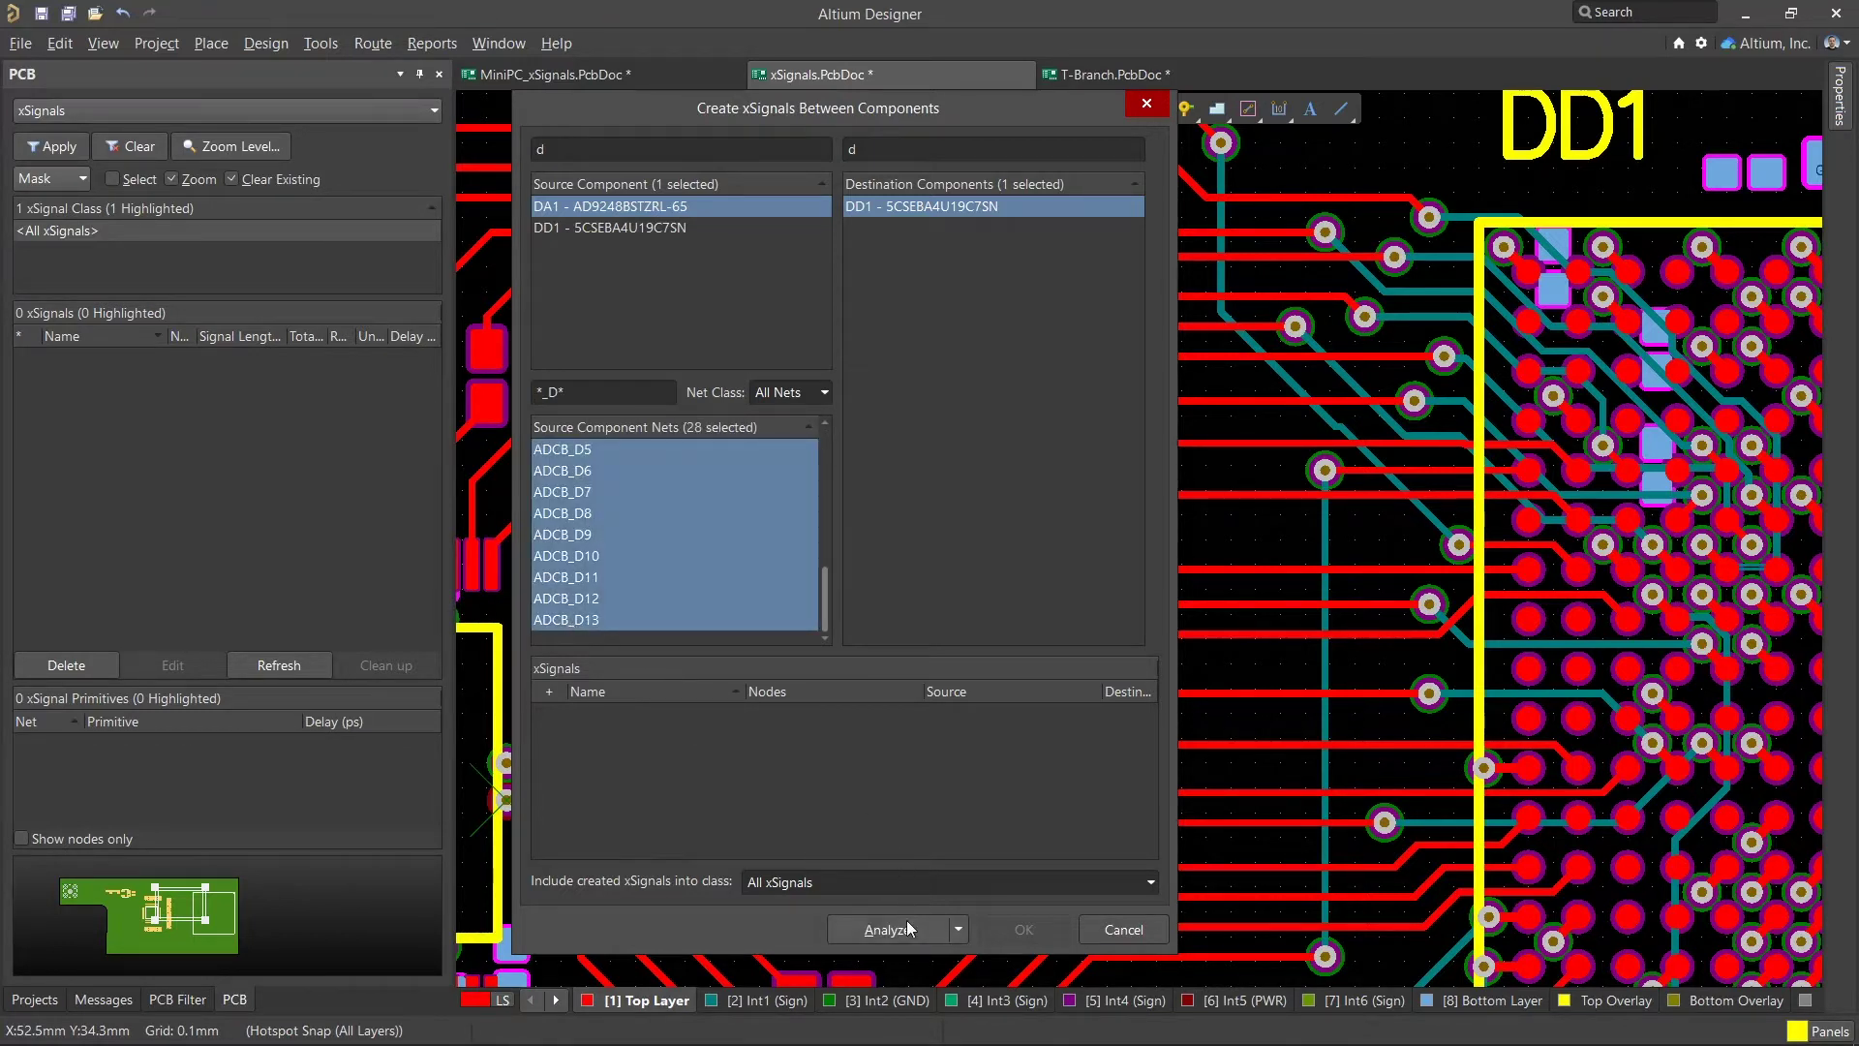
Analyze through 1 series component, name the class ADC_DATA, and highlight it.
click(959, 930)
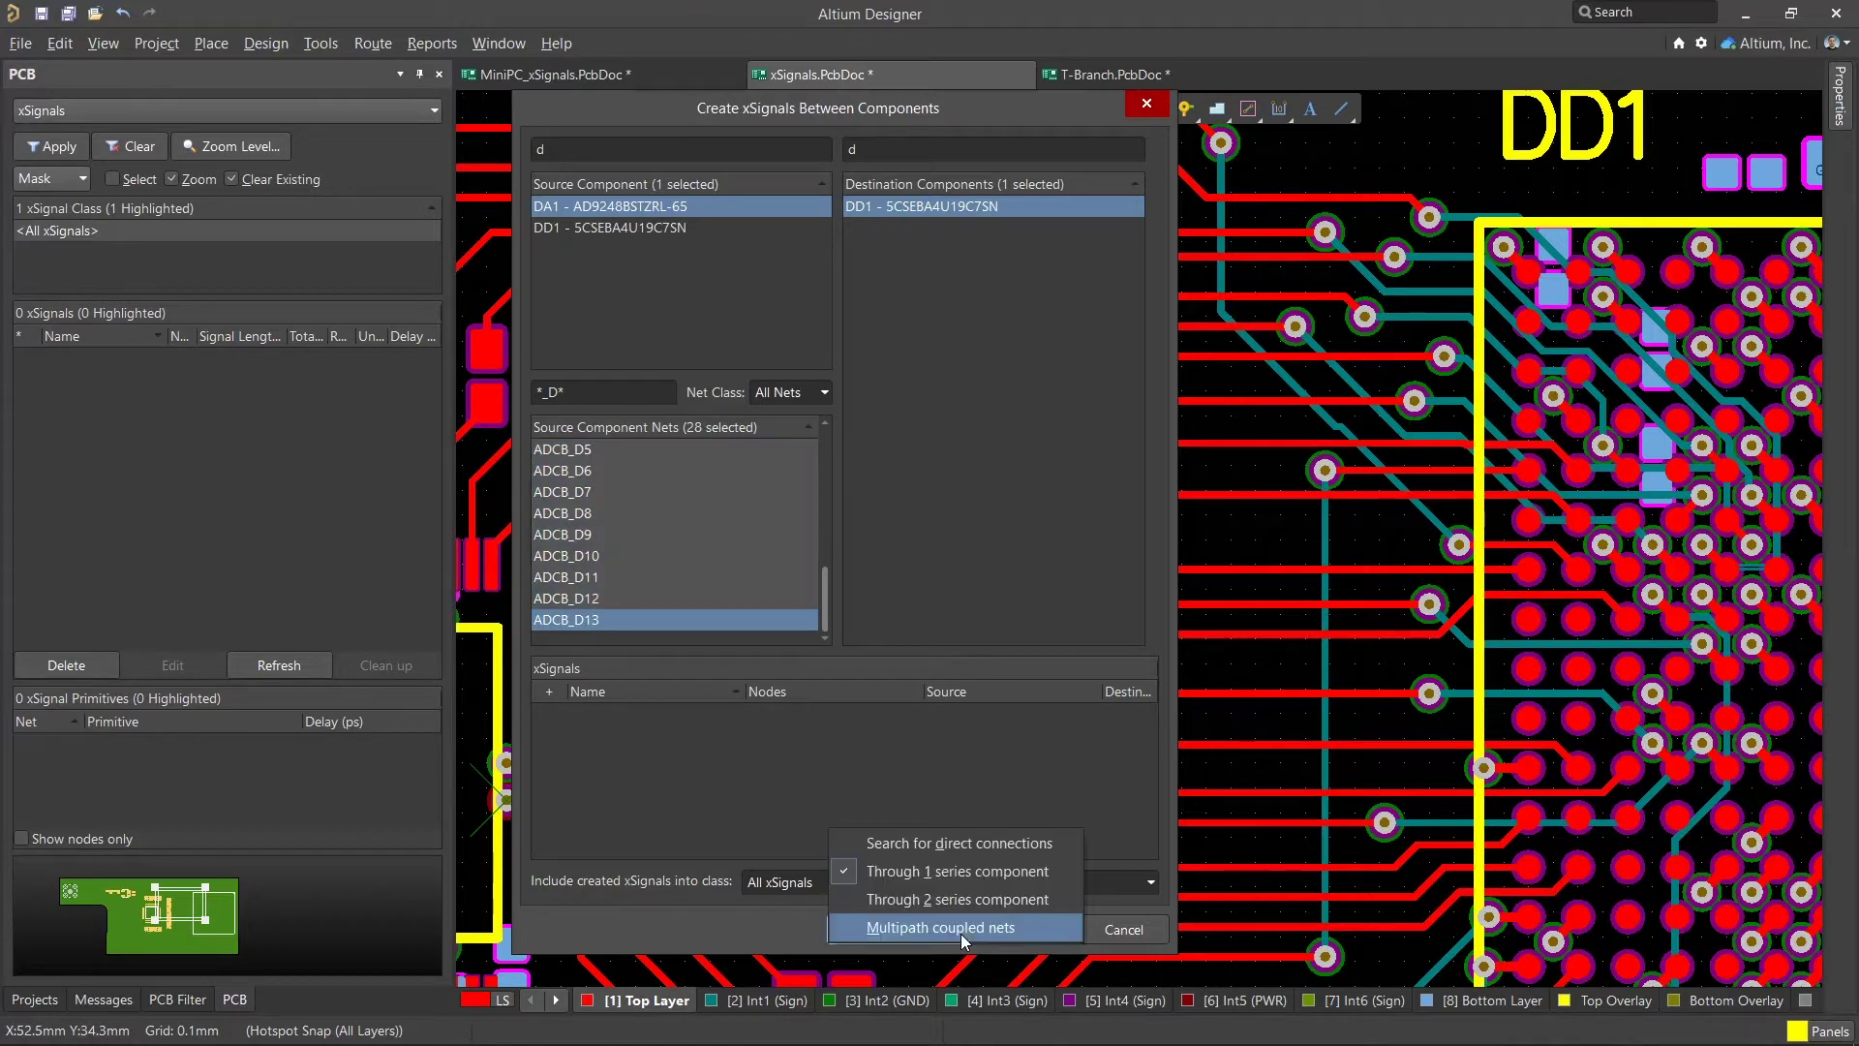
click(951, 873)
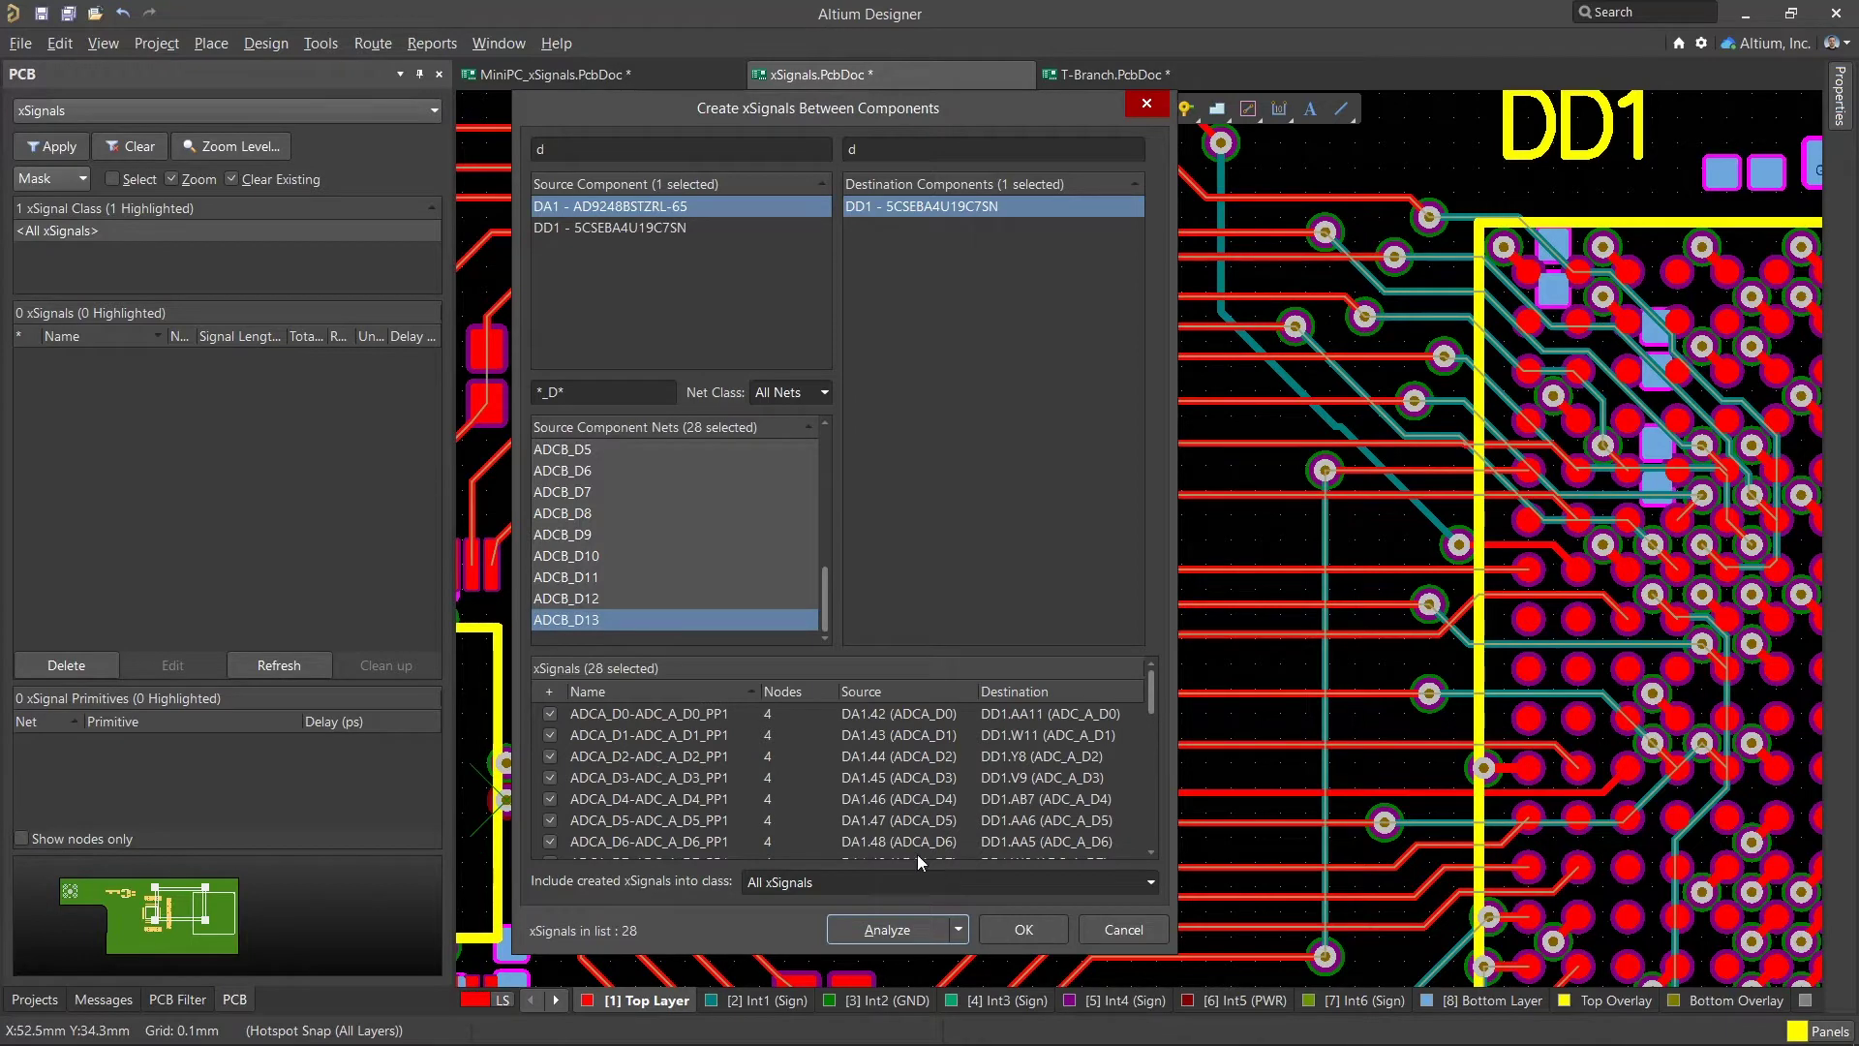
scroll(713, 775, down, 5)
scroll(712, 775, down, 2)
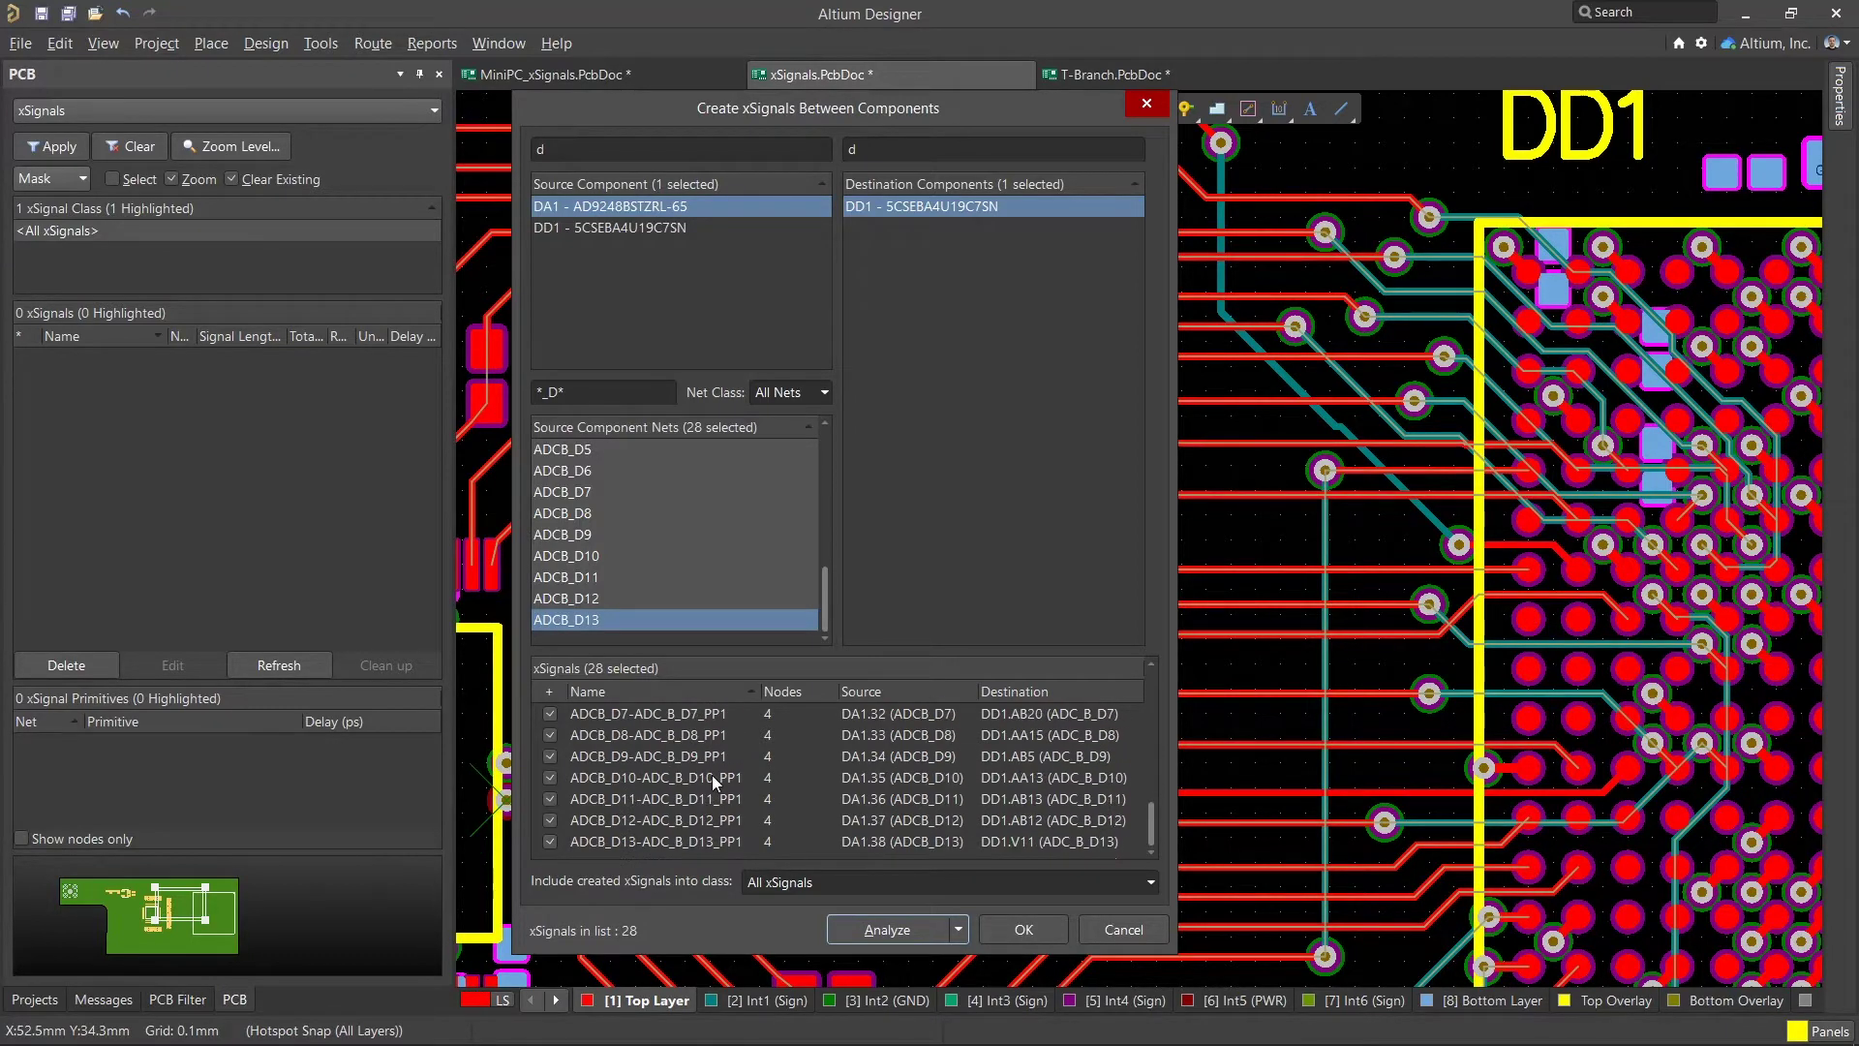
click(818, 882)
text(ADC_DATA)
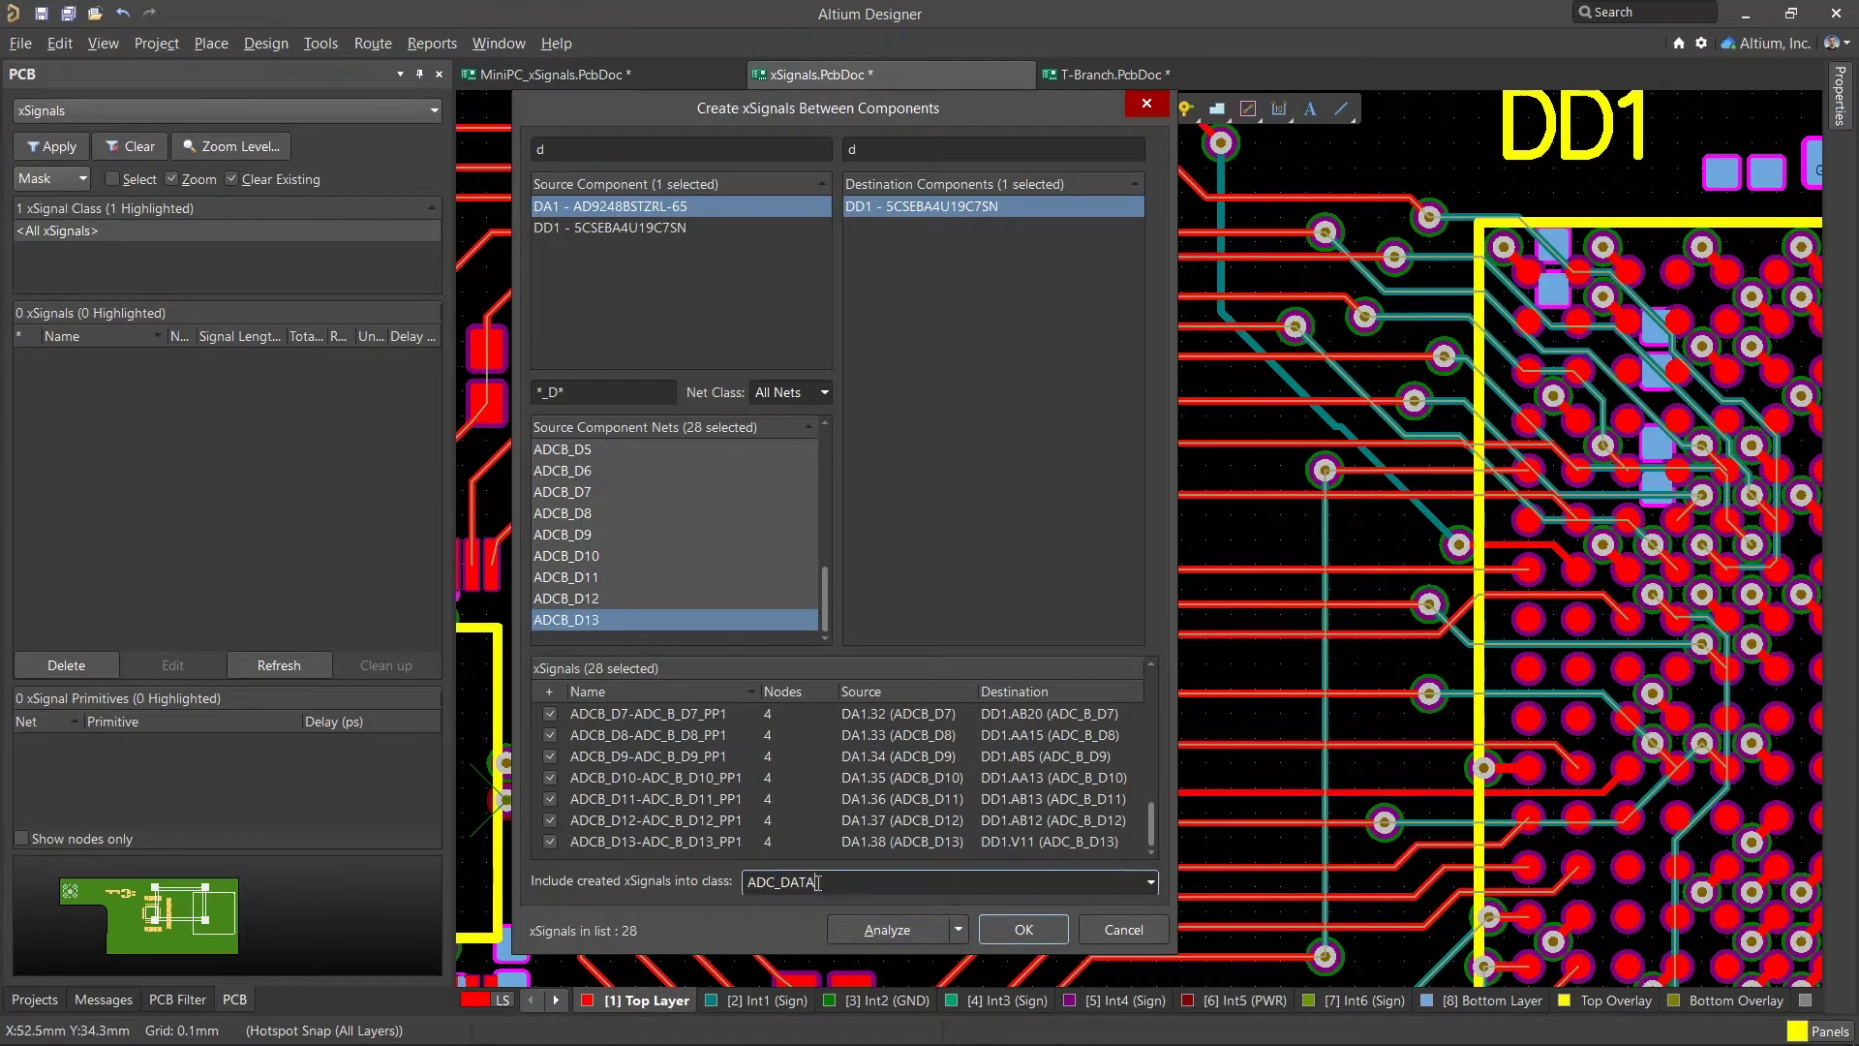
click(1014, 921)
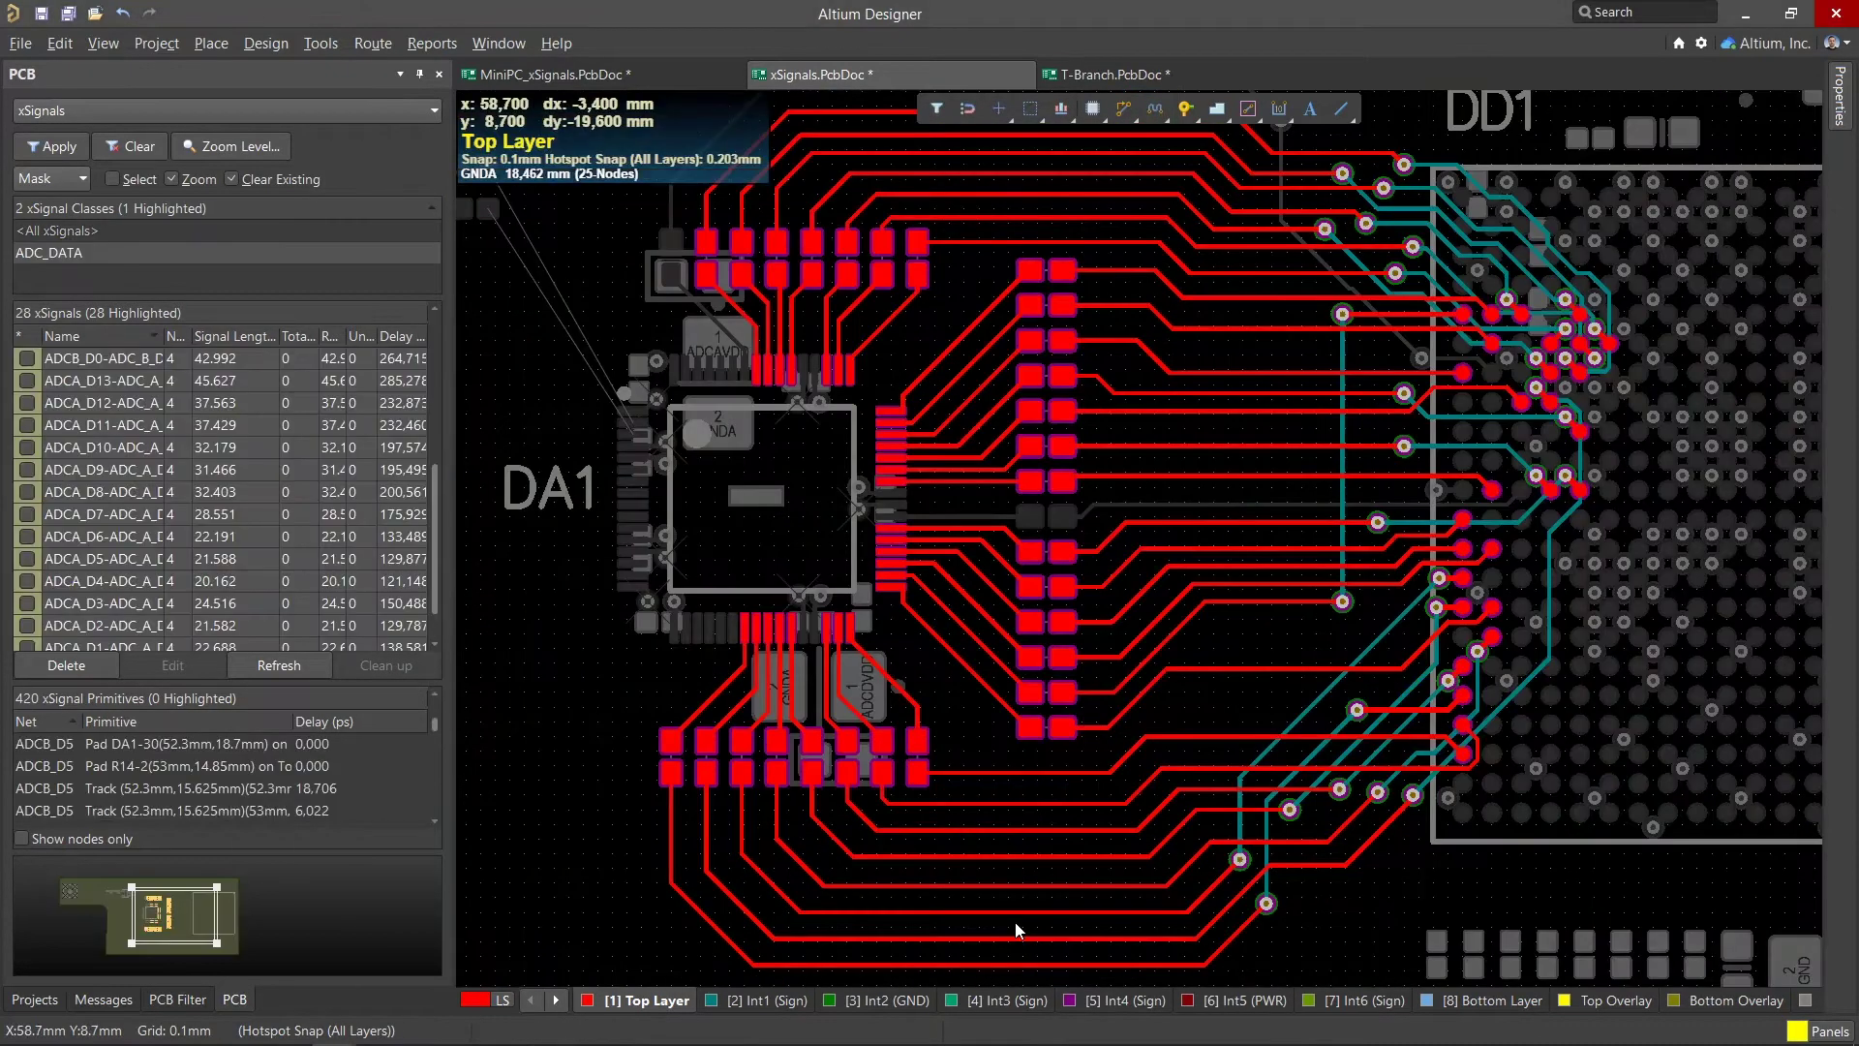
click(182, 255)
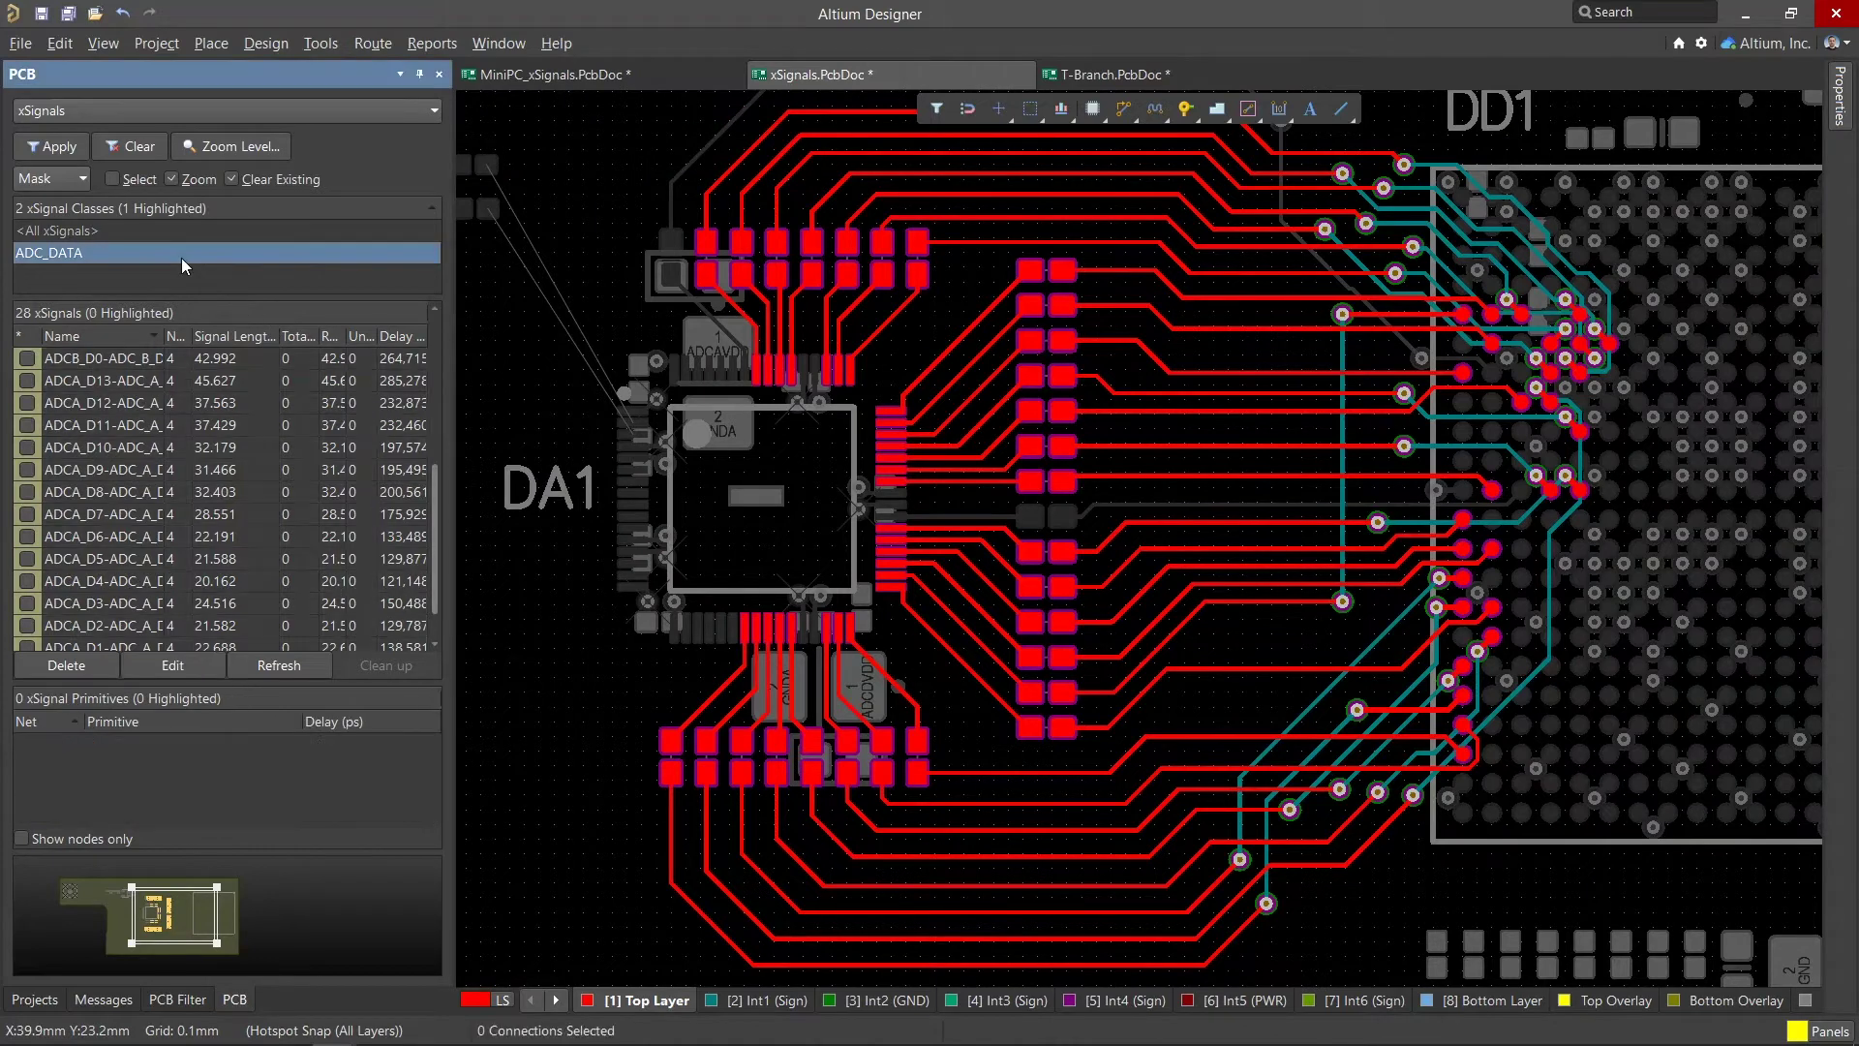
Add a Matched Lengths rule scoped to xSignal class ADC_DATA, measured in delay units.
right_click(1189, 646)
click(1287, 966)
click(405, 808)
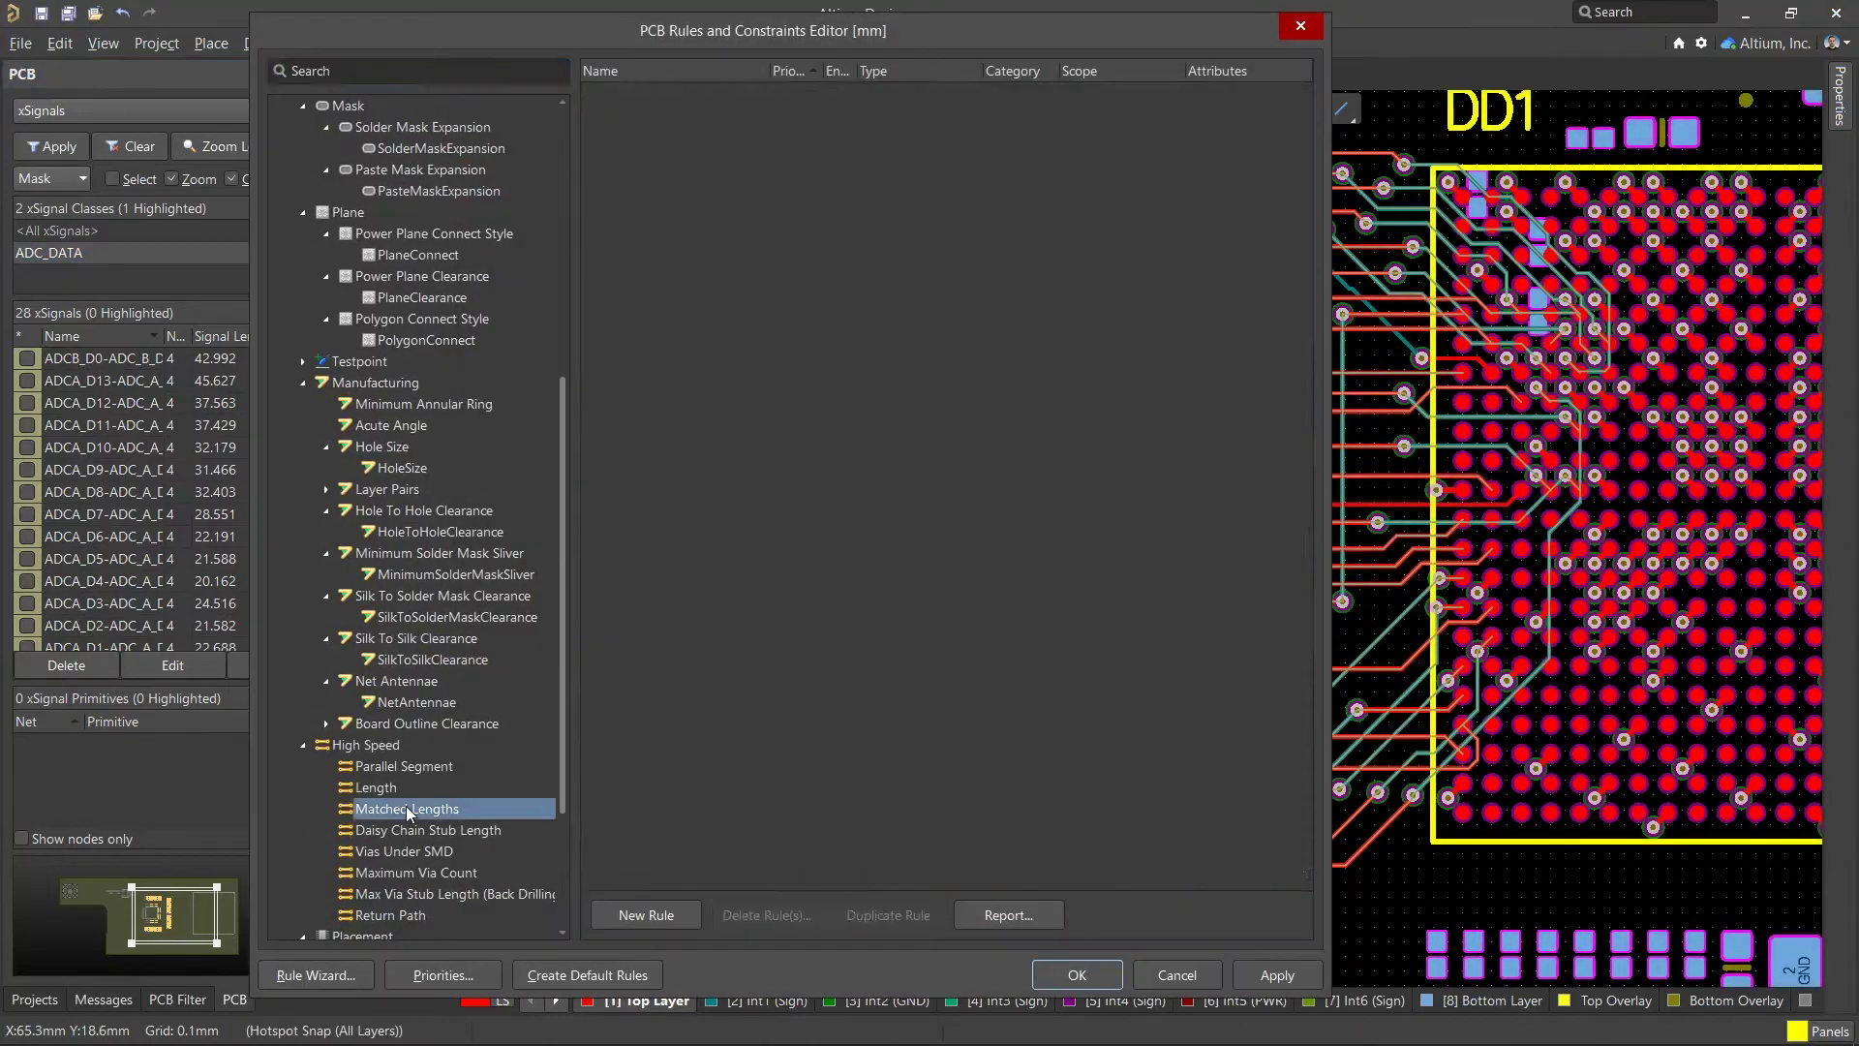
right_click(407, 811)
click(436, 820)
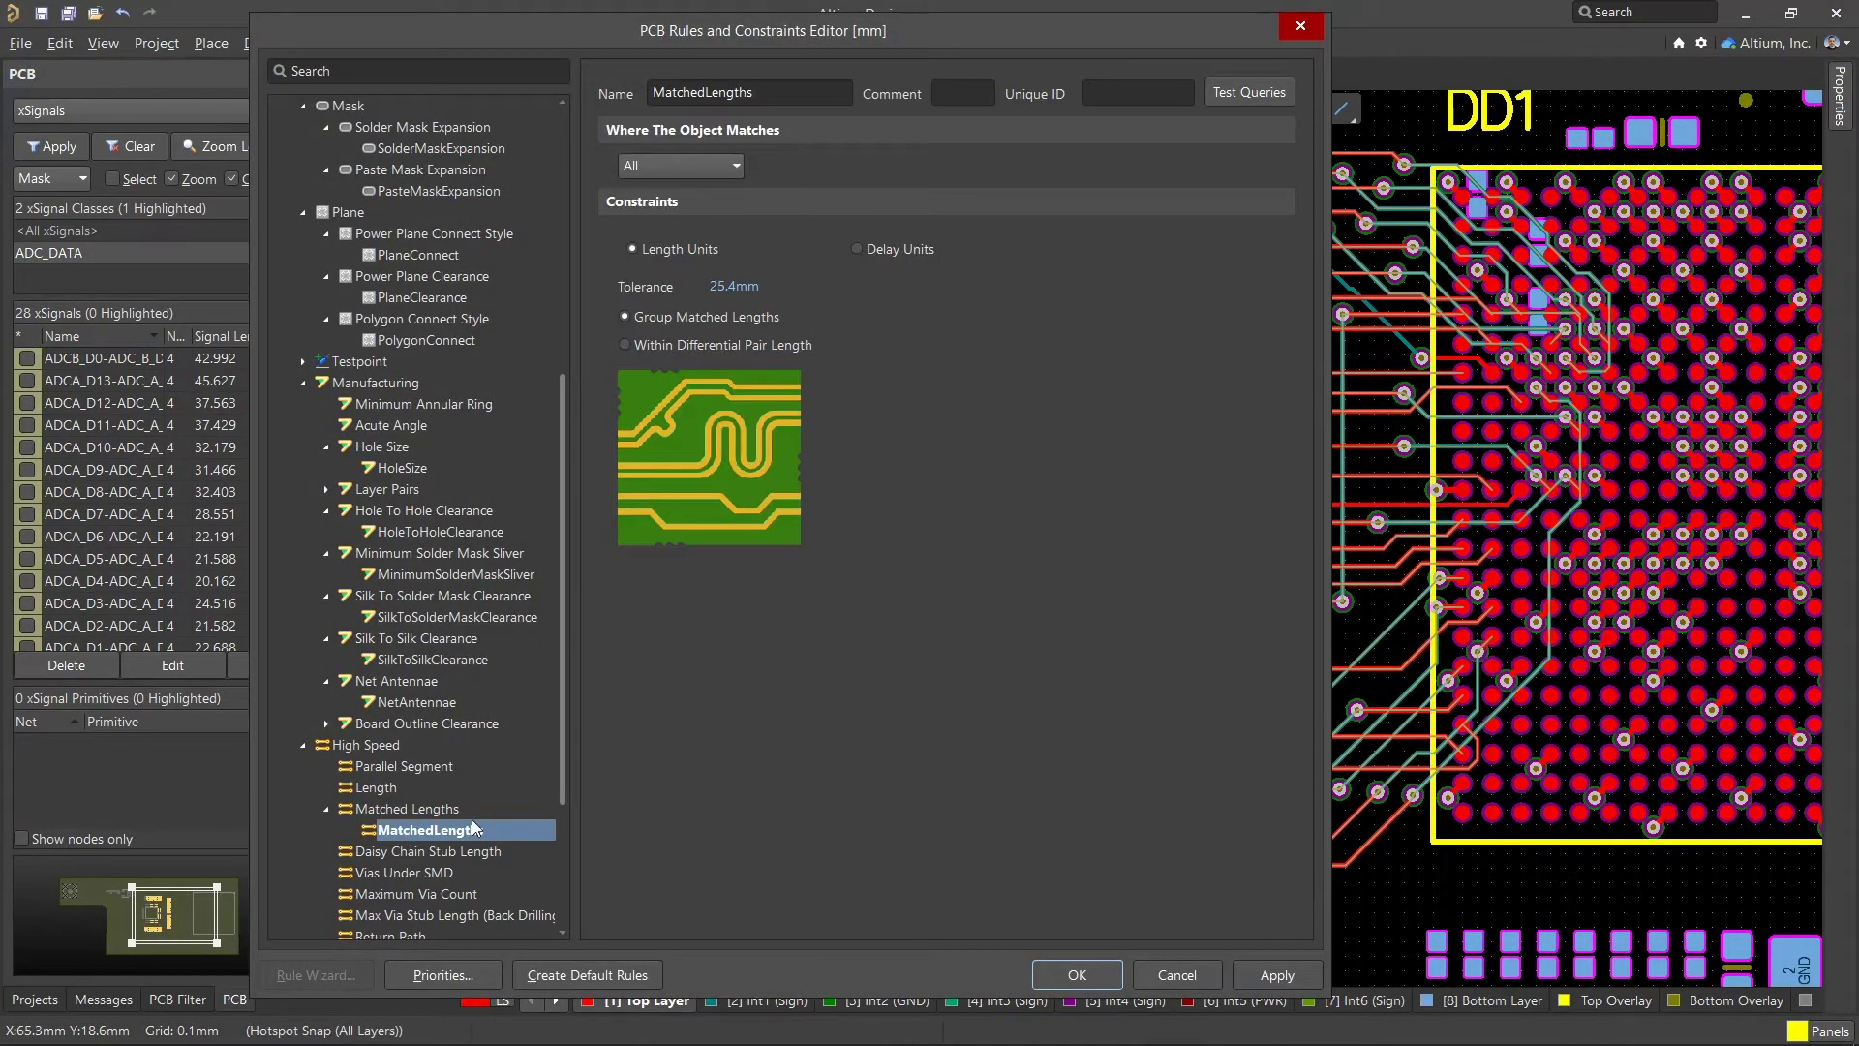
click(722, 165)
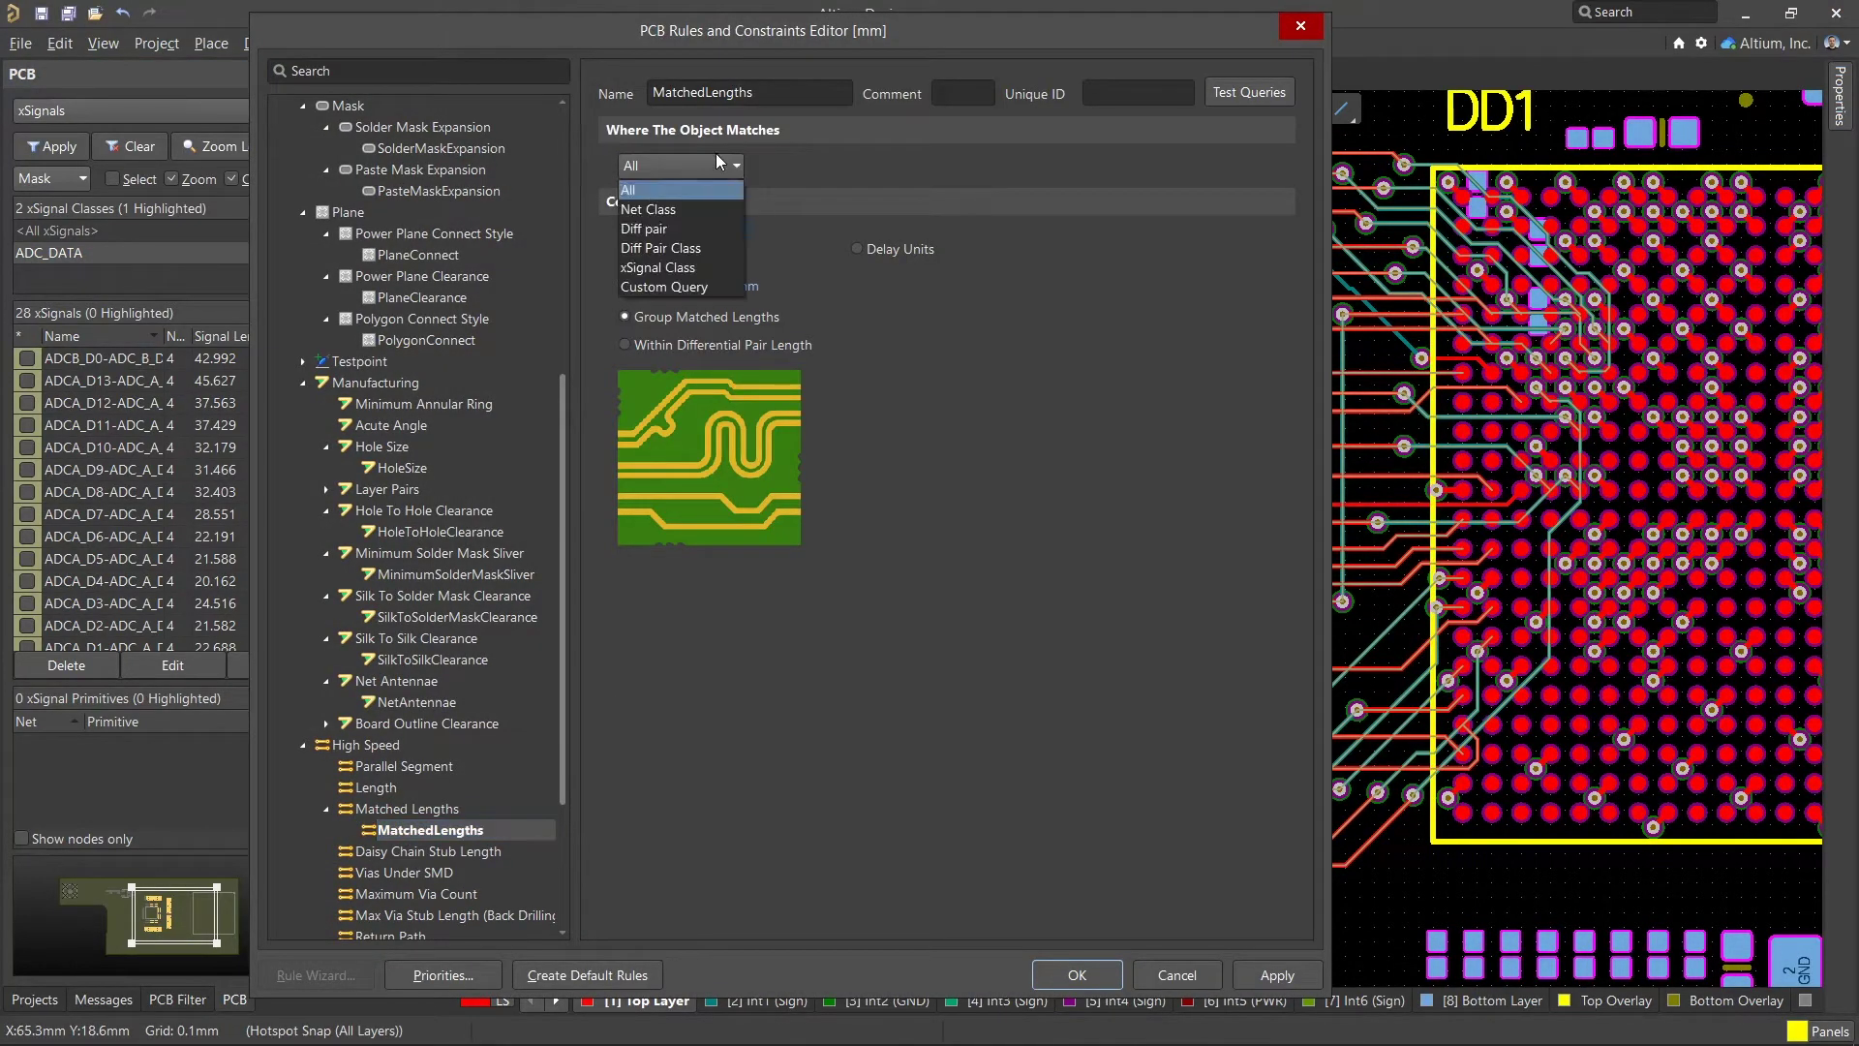
click(682, 273)
click(779, 169)
click(767, 208)
click(856, 248)
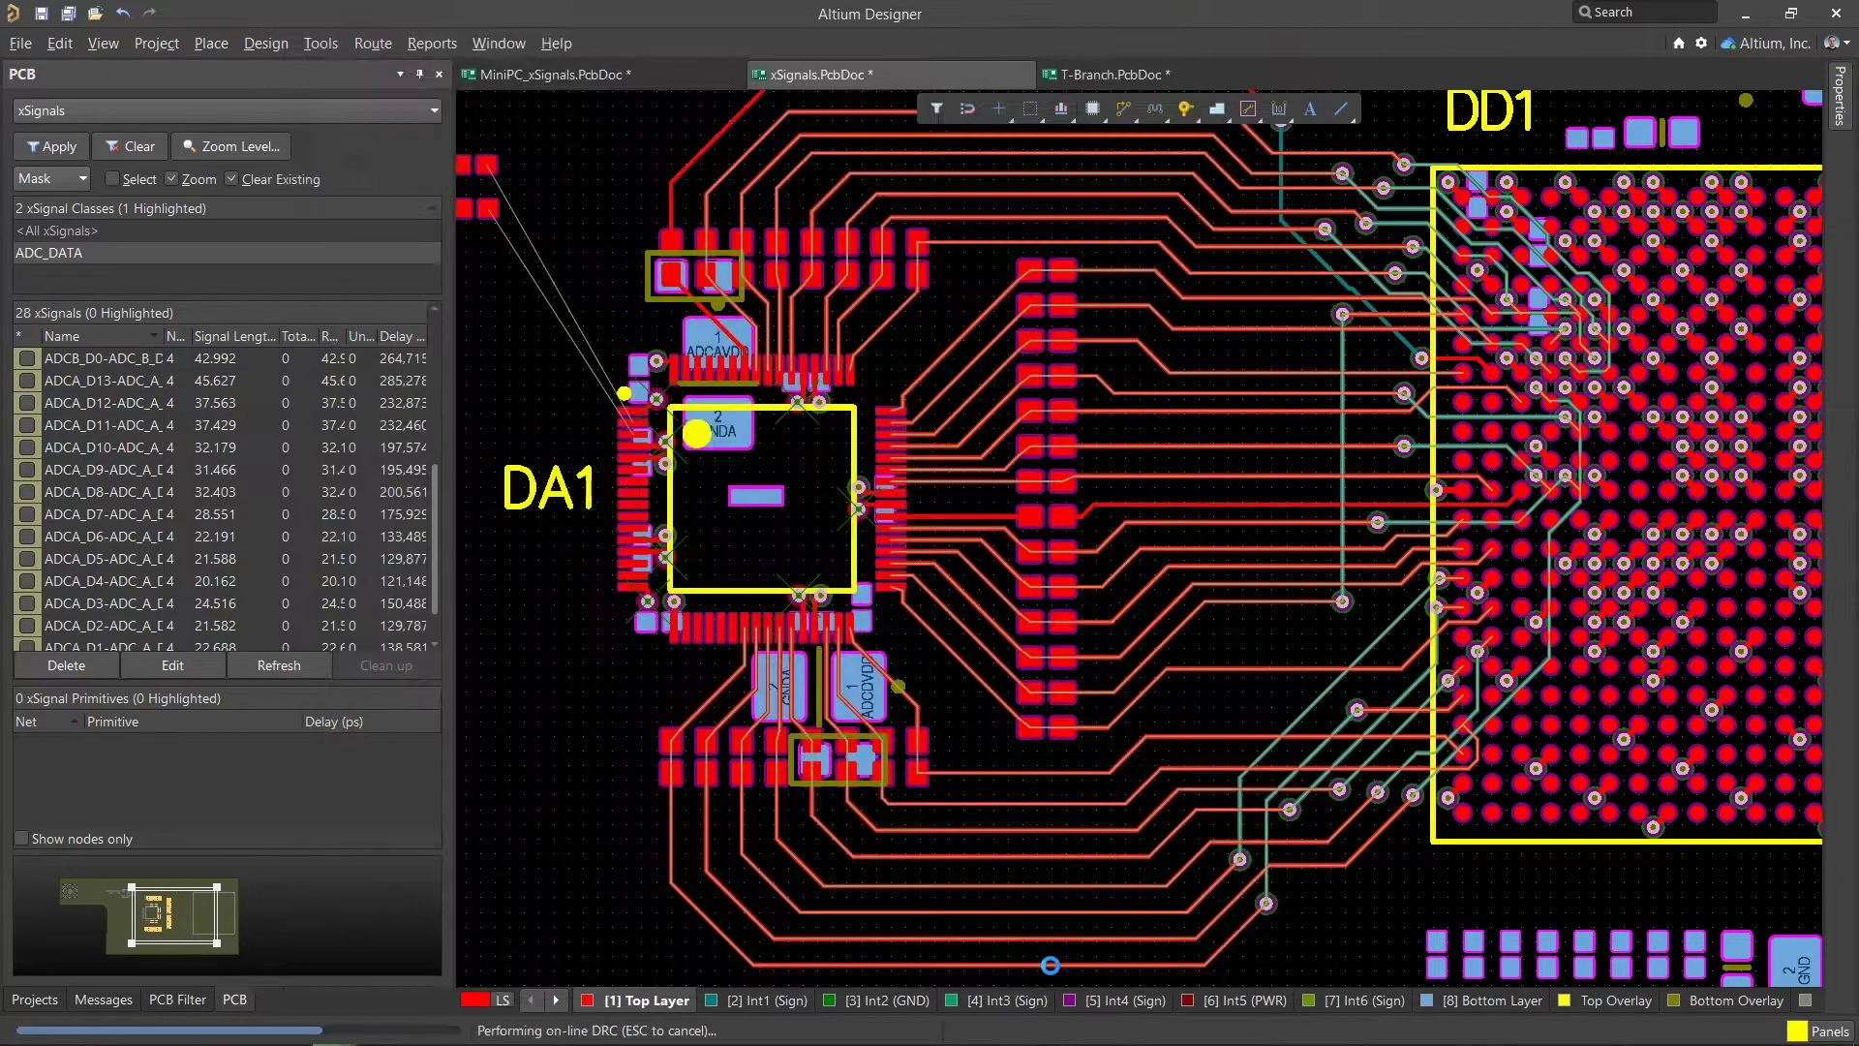
click(1051, 964)
Add a serpentine length-tuning accordion along one data trace.
ctrl+scroll(1239, 643, up, 3)
click(1155, 108)
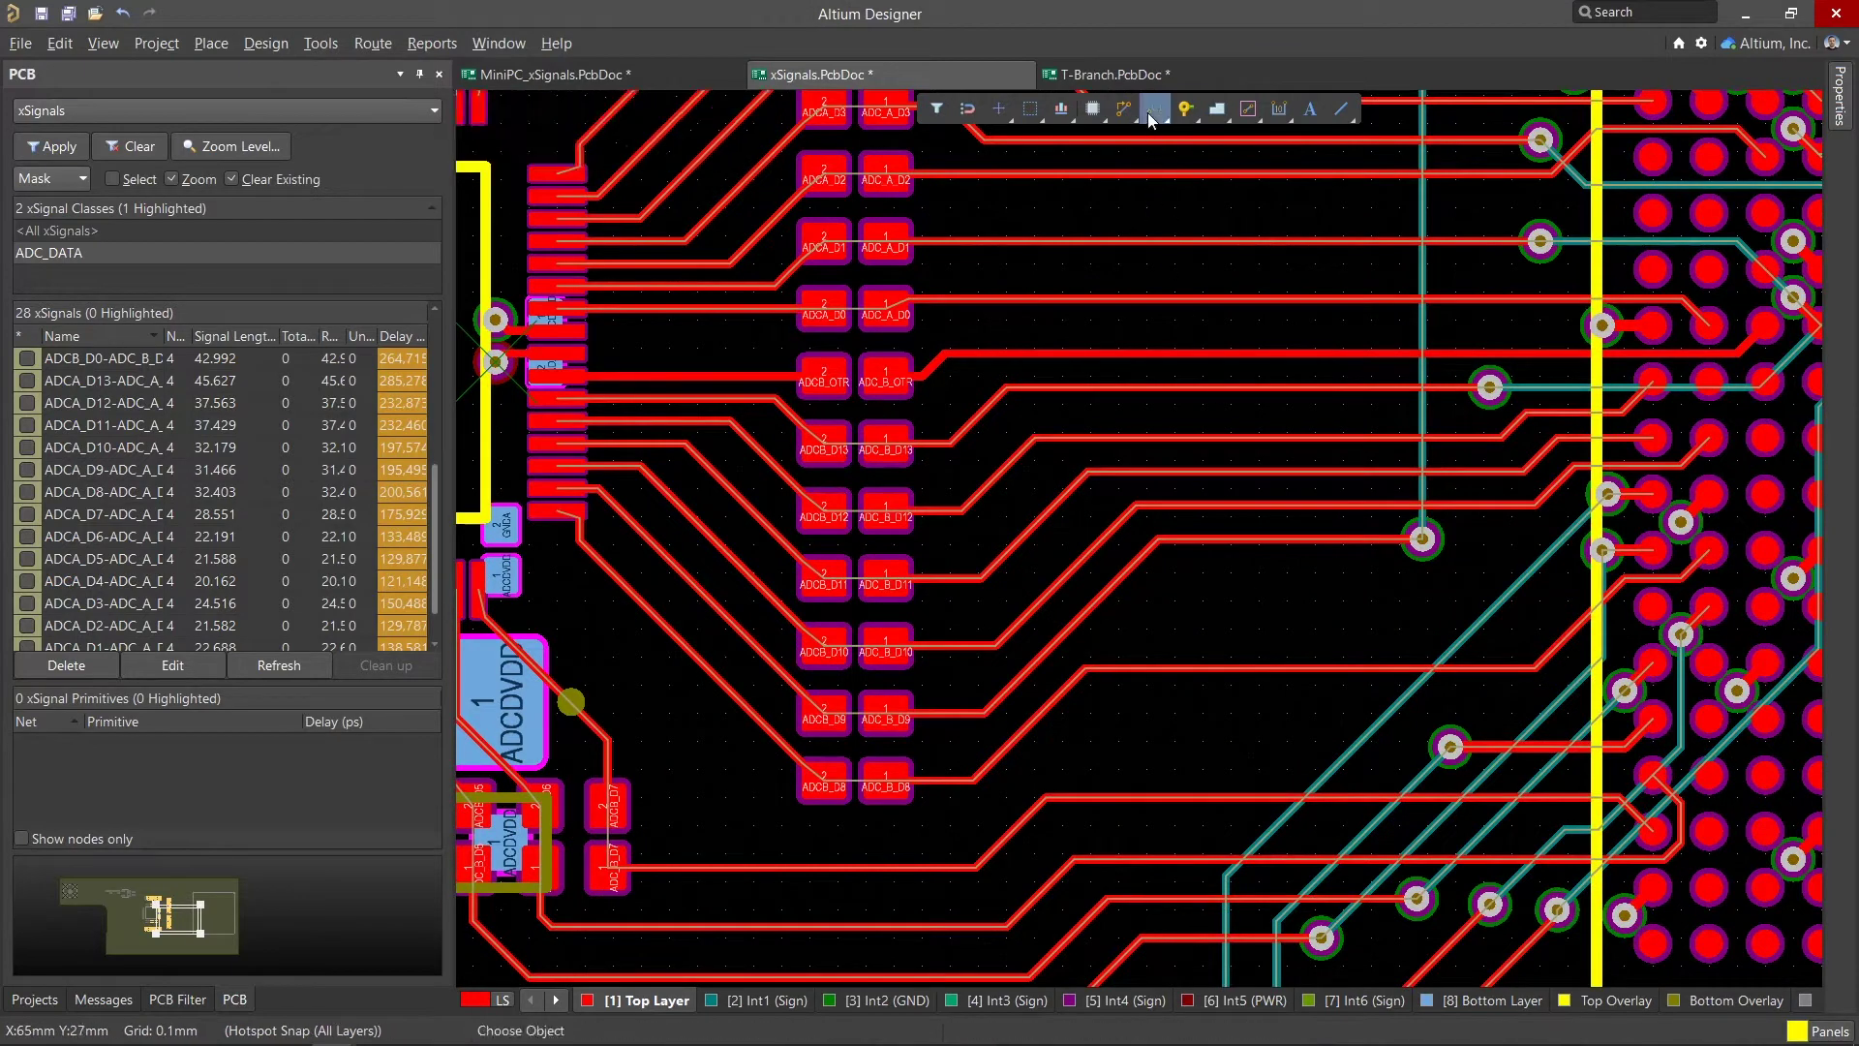
click(1120, 668)
click(1406, 695)
right_click(1495, 647)
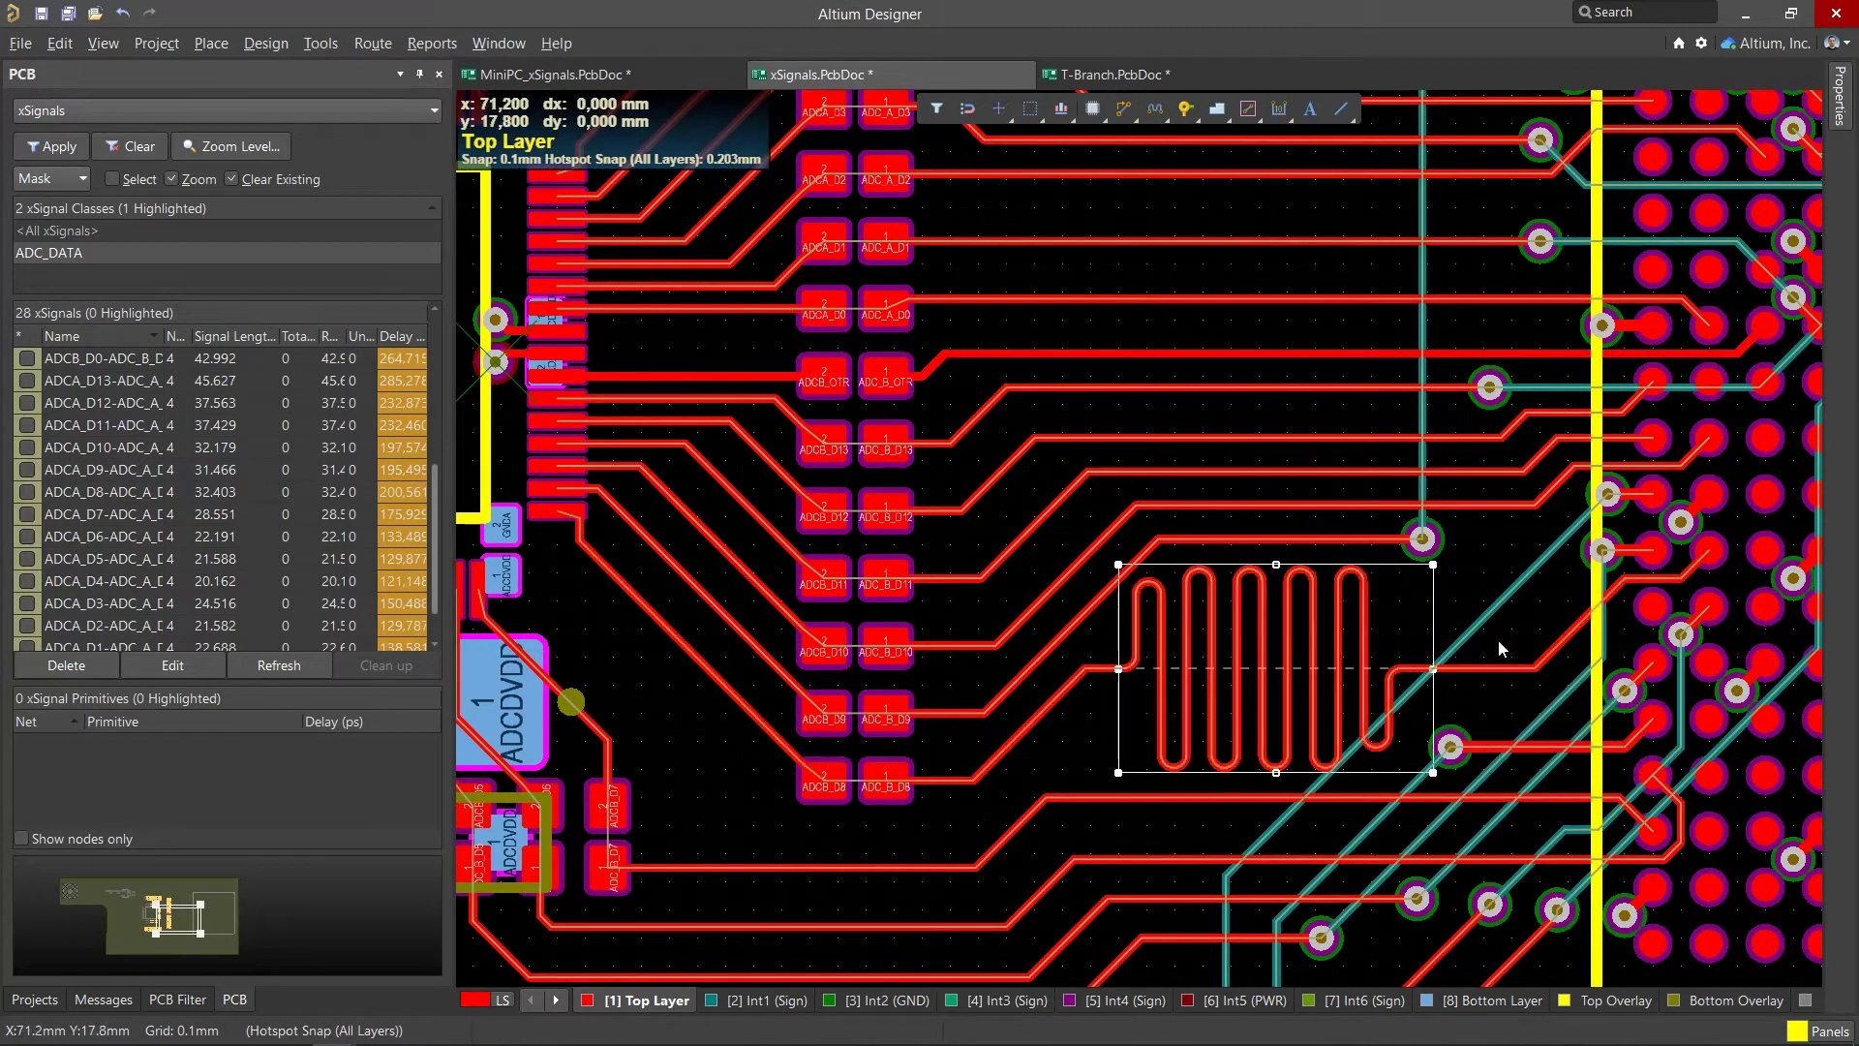
Switch to the T-Branch.PcbDoc board and highlight its A_RAM net class.
click(1090, 78)
click(317, 252)
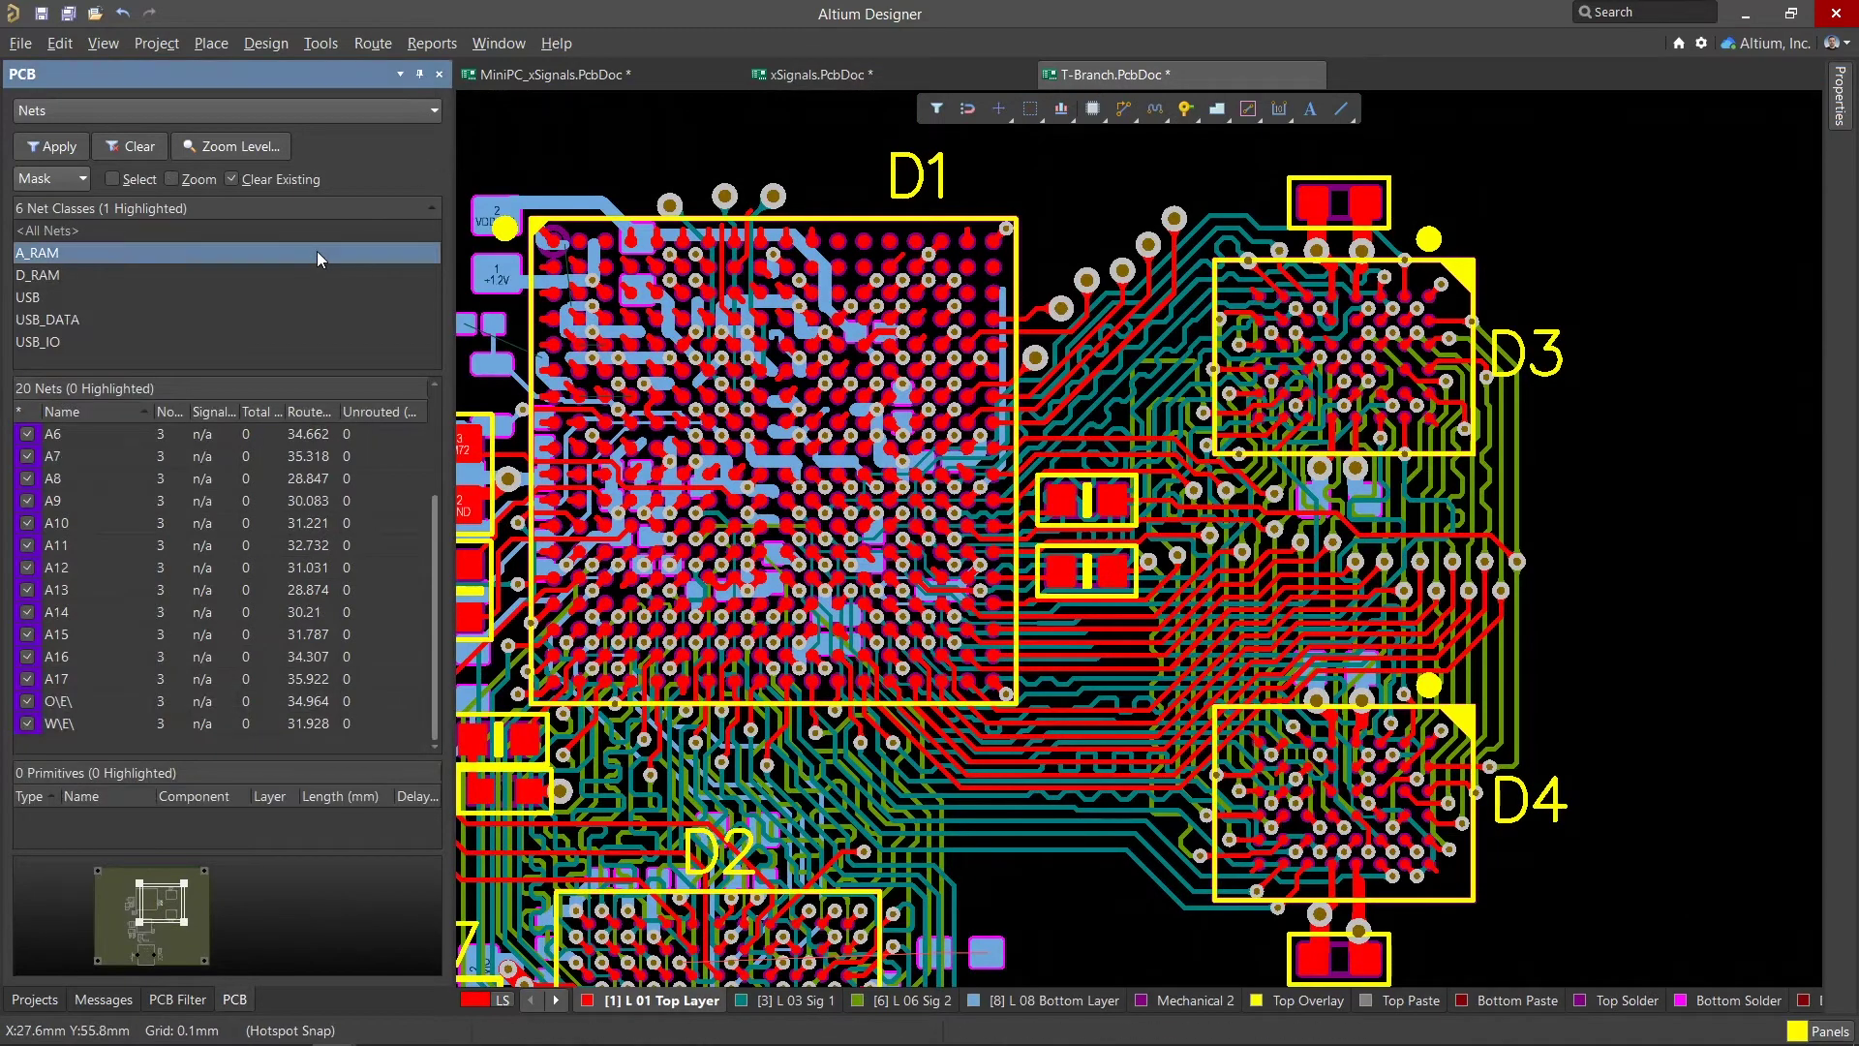
ctrl+scroll(1478, 630, up, 3)
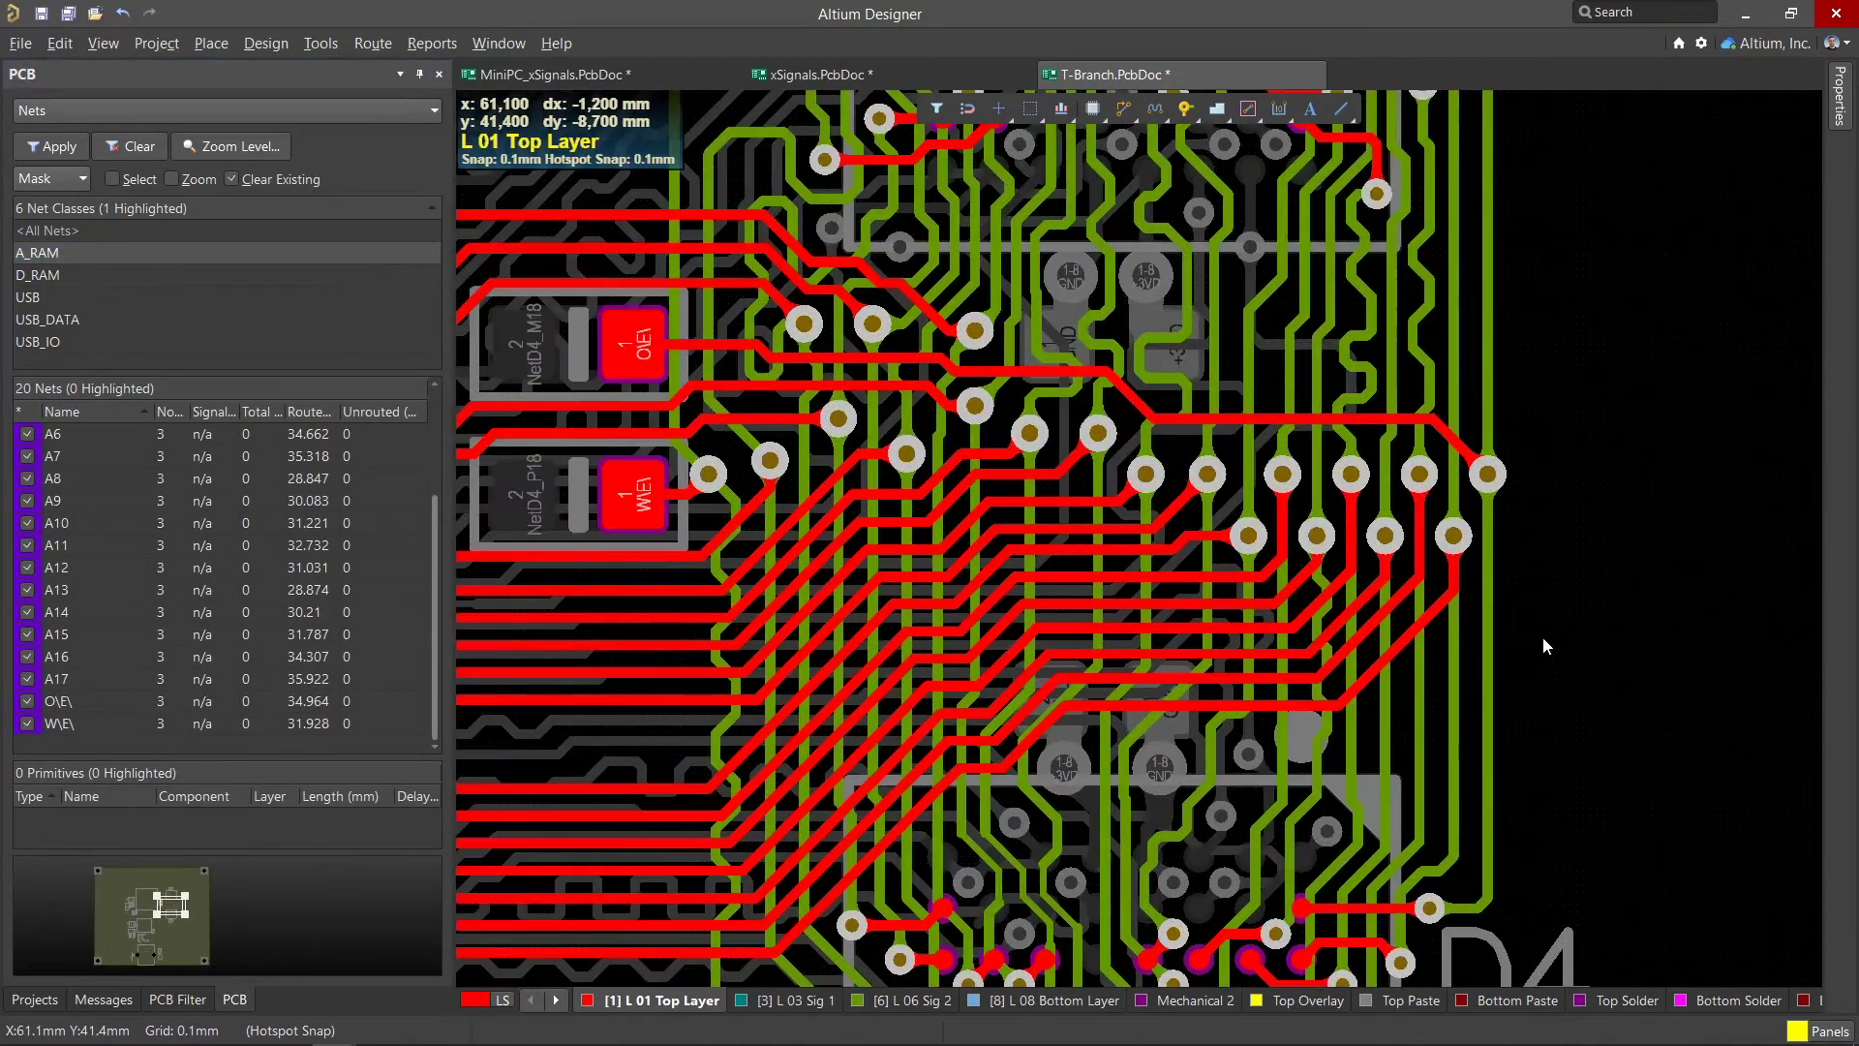
Move the O\E\ net's branch via about 1 mm left, then clear the mask.
ctrl+click(1488, 496)
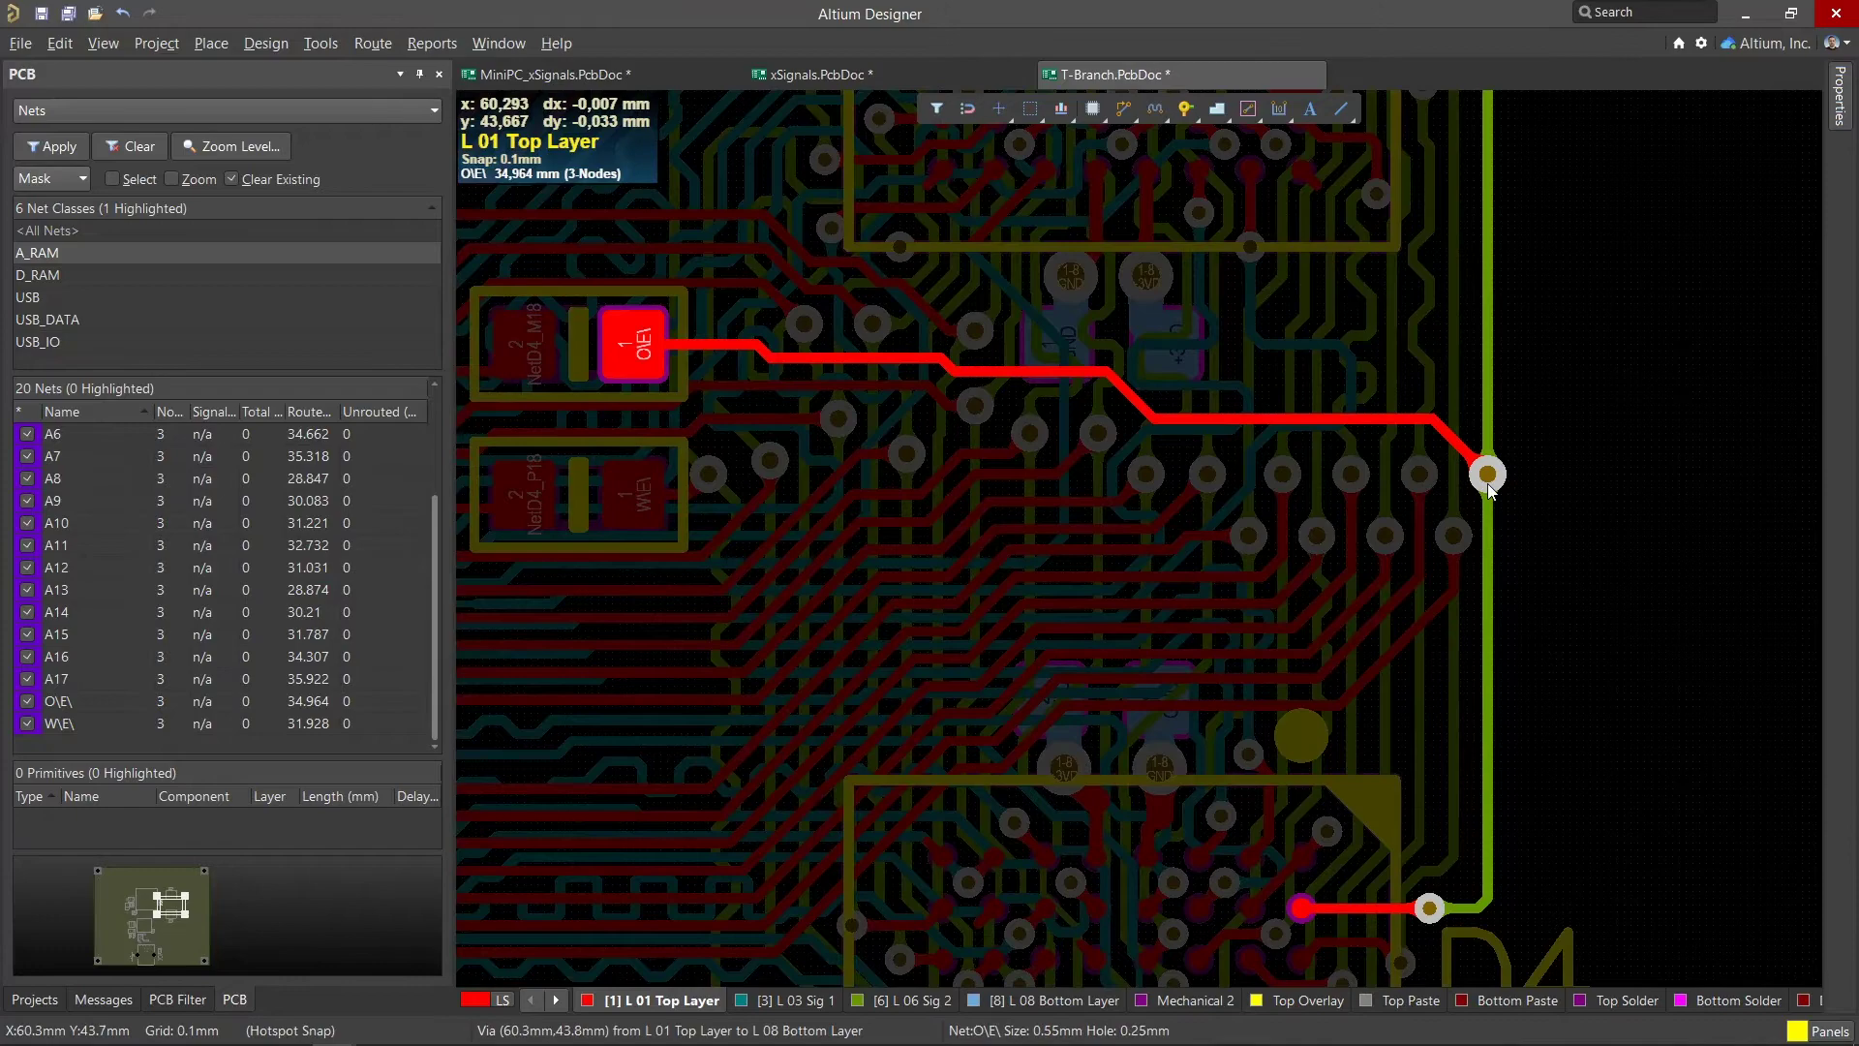
ctrl+scroll(1489, 496, down, 3)
drag(1487, 494, 1449, 494)
ctrl+scroll(1449, 494, up, 5)
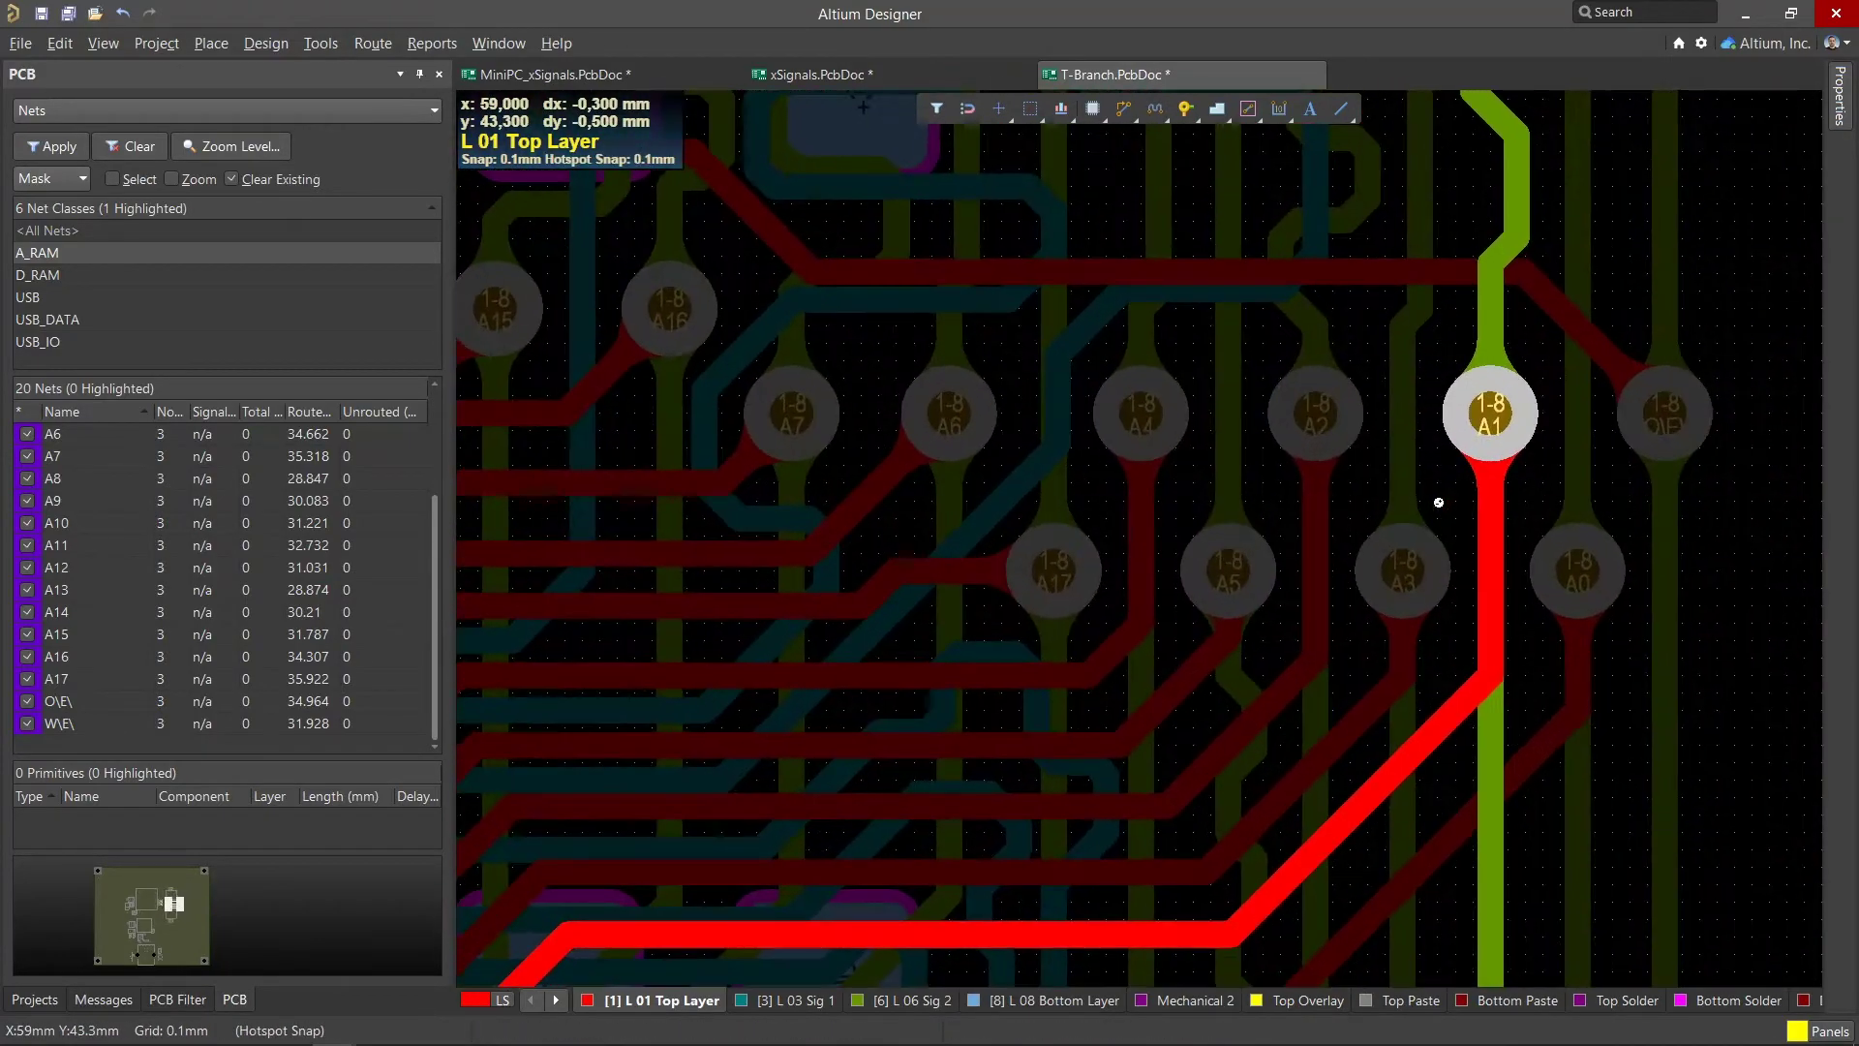
ctrl+scroll(1442, 498, down, 3)
ctrl+scroll(1438, 501, down, 2)
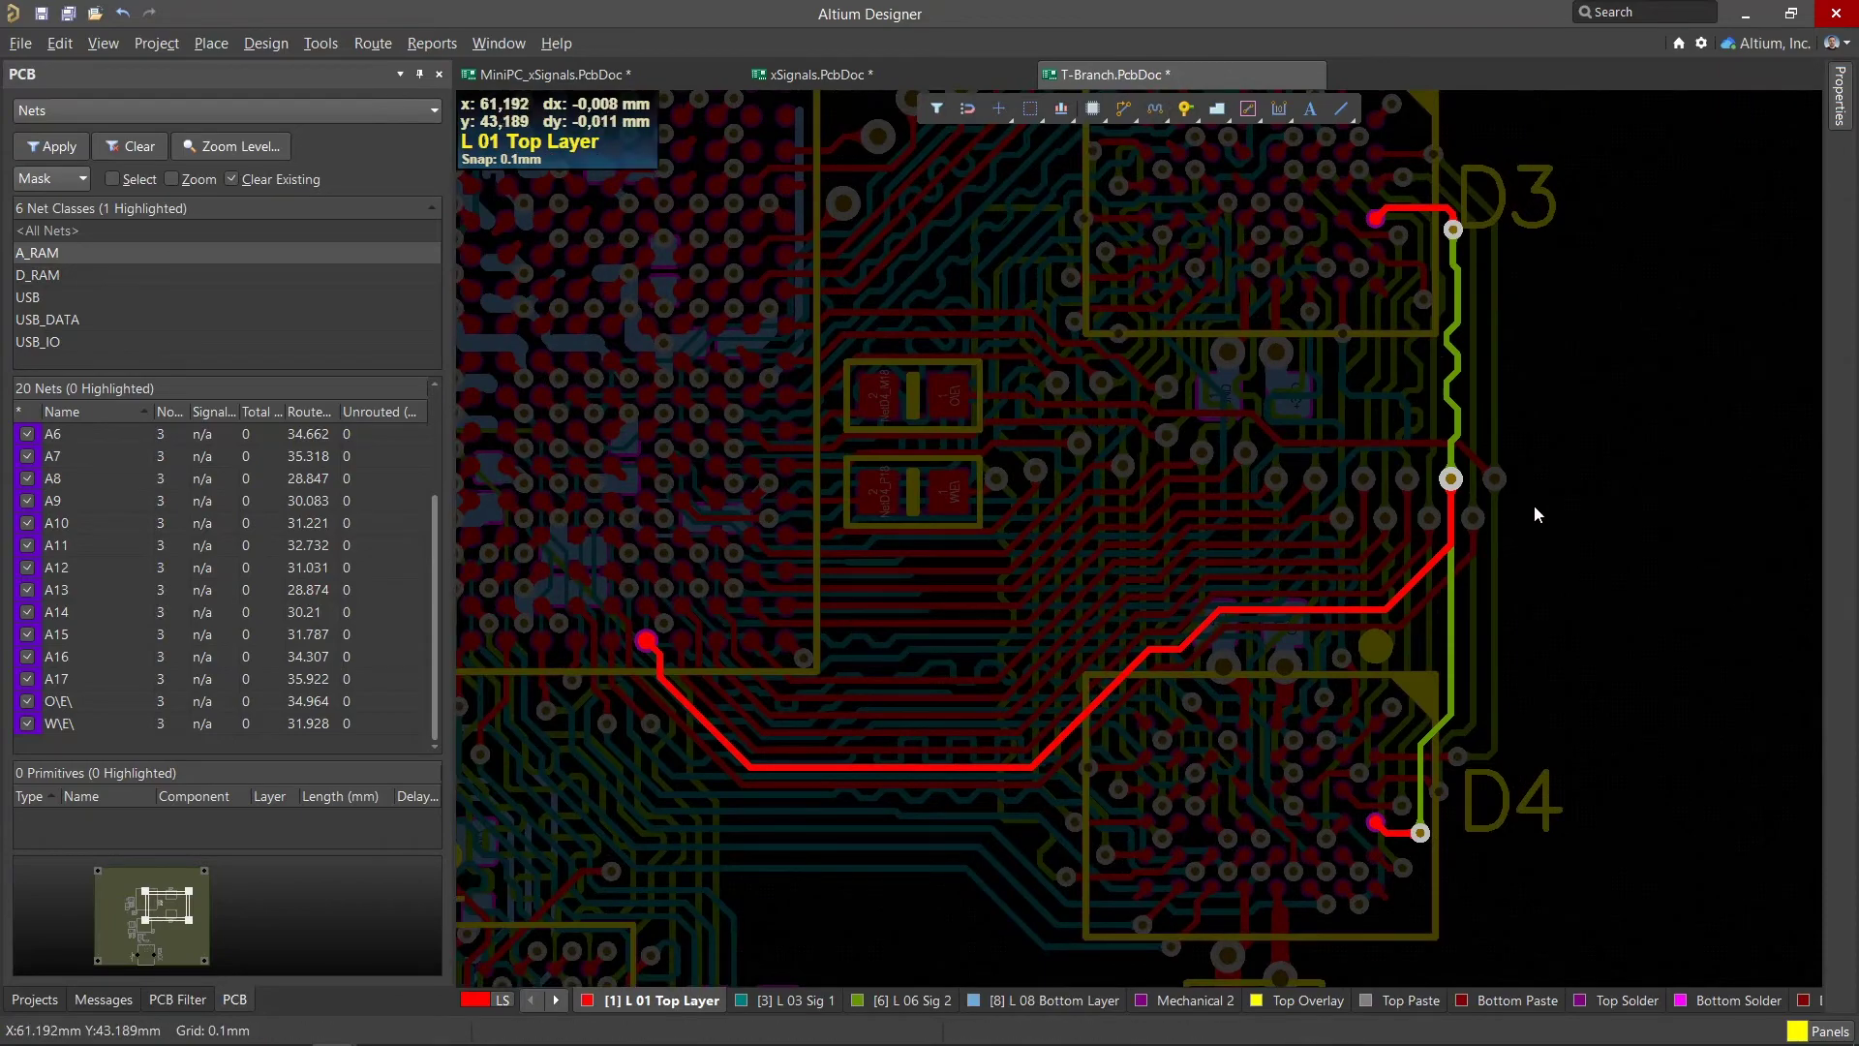
key(shift+c)
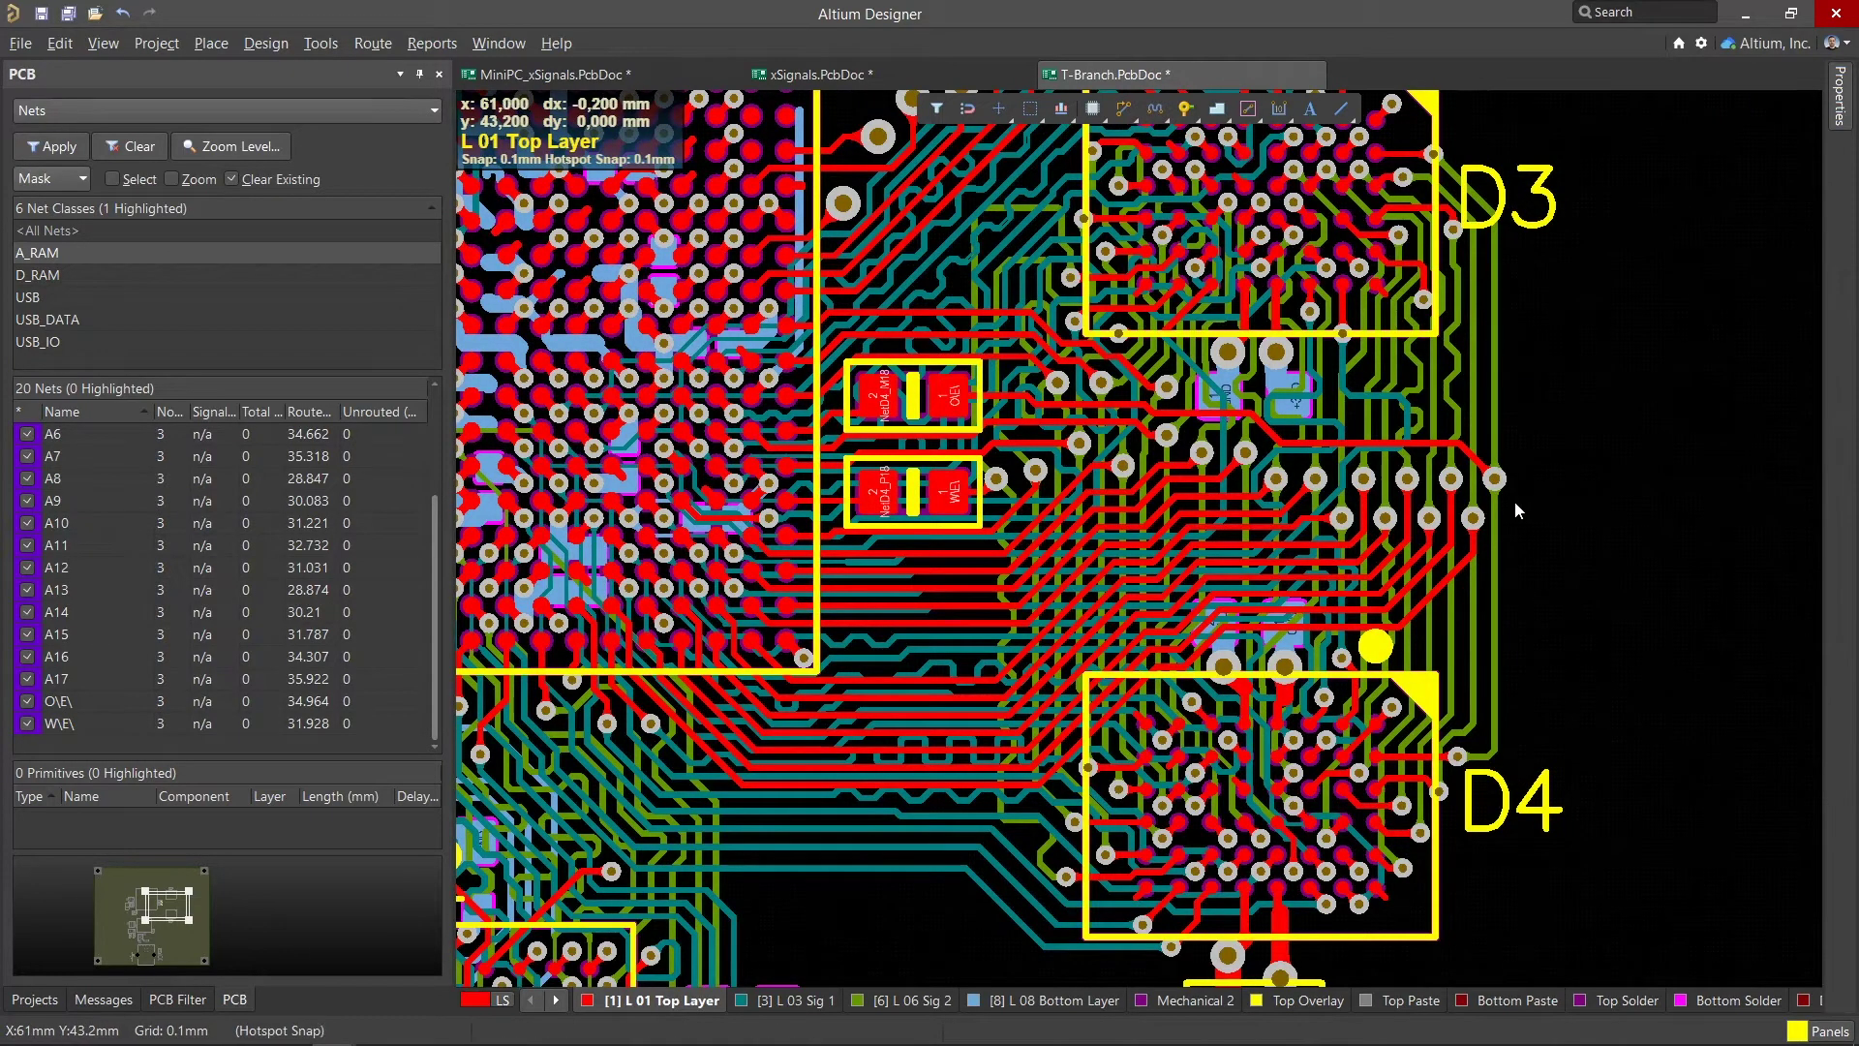
Launch the xSignals wizard and choose D1 as source, filtering by 100-pin minimum.
click(279, 41)
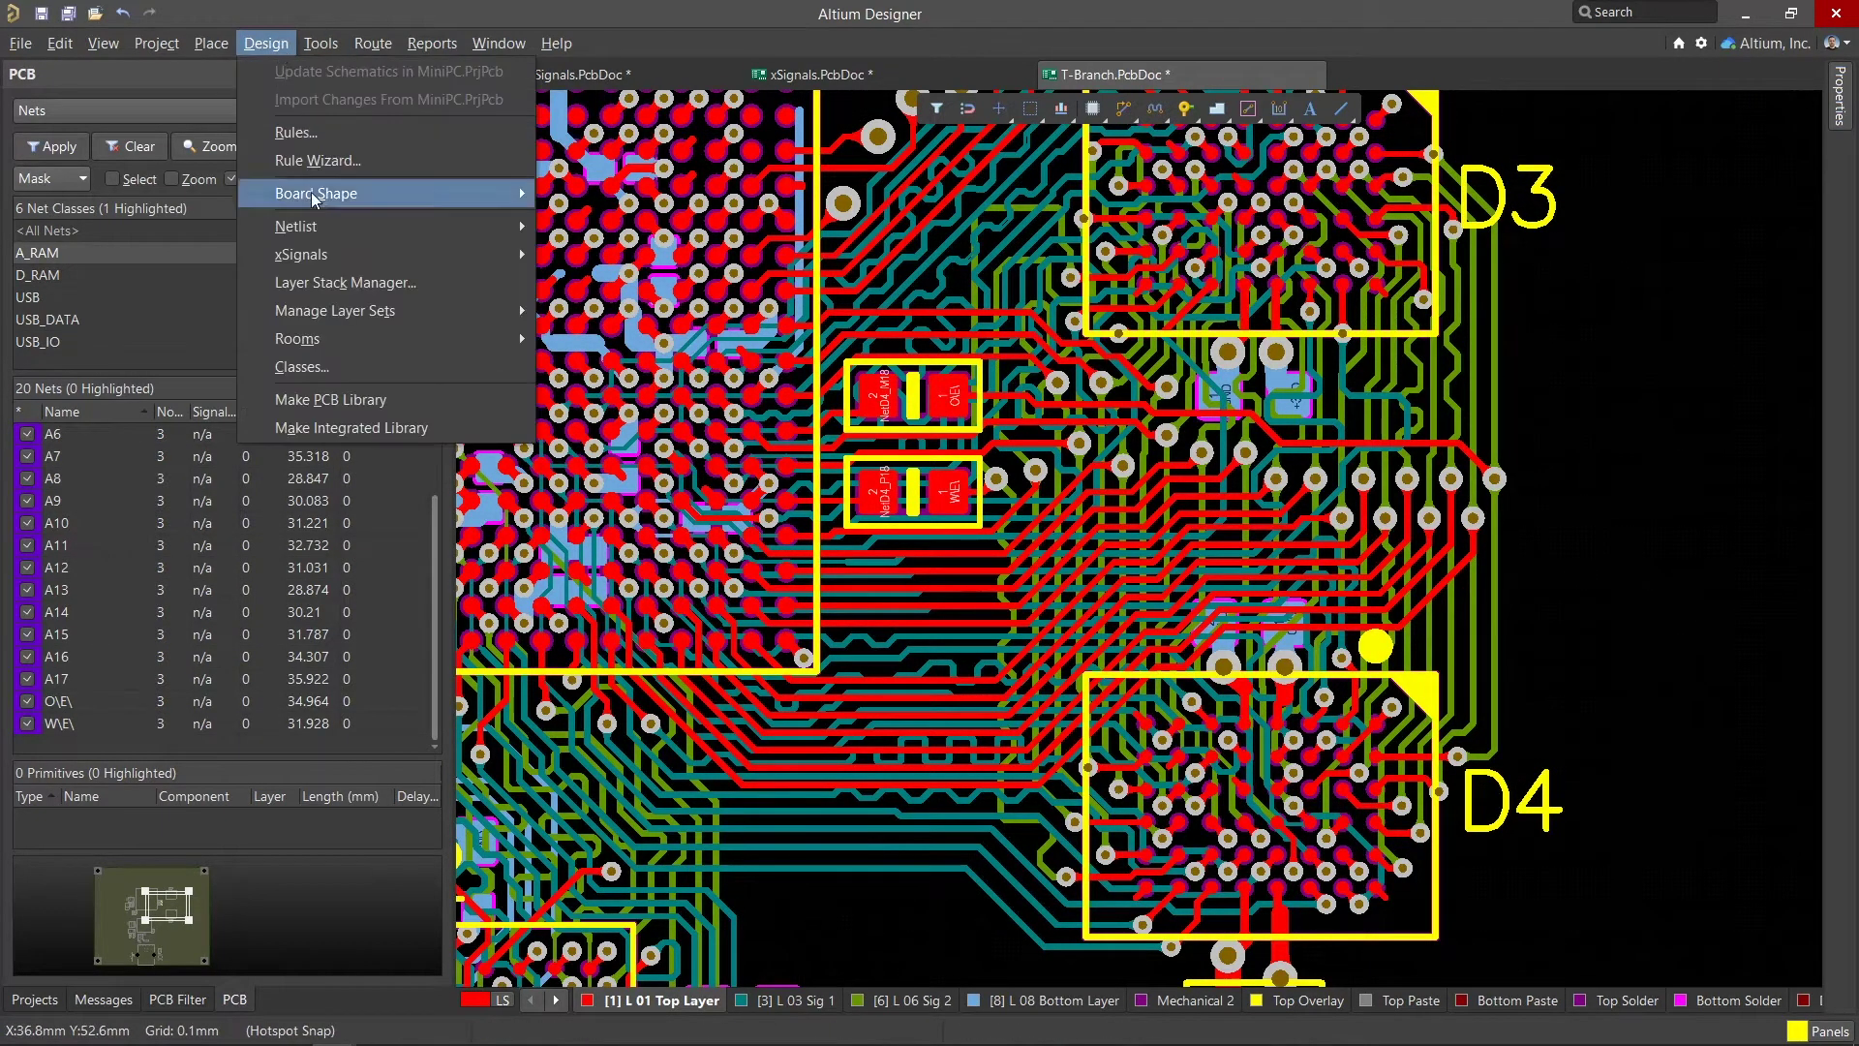
mouse_move(450, 258)
click(625, 255)
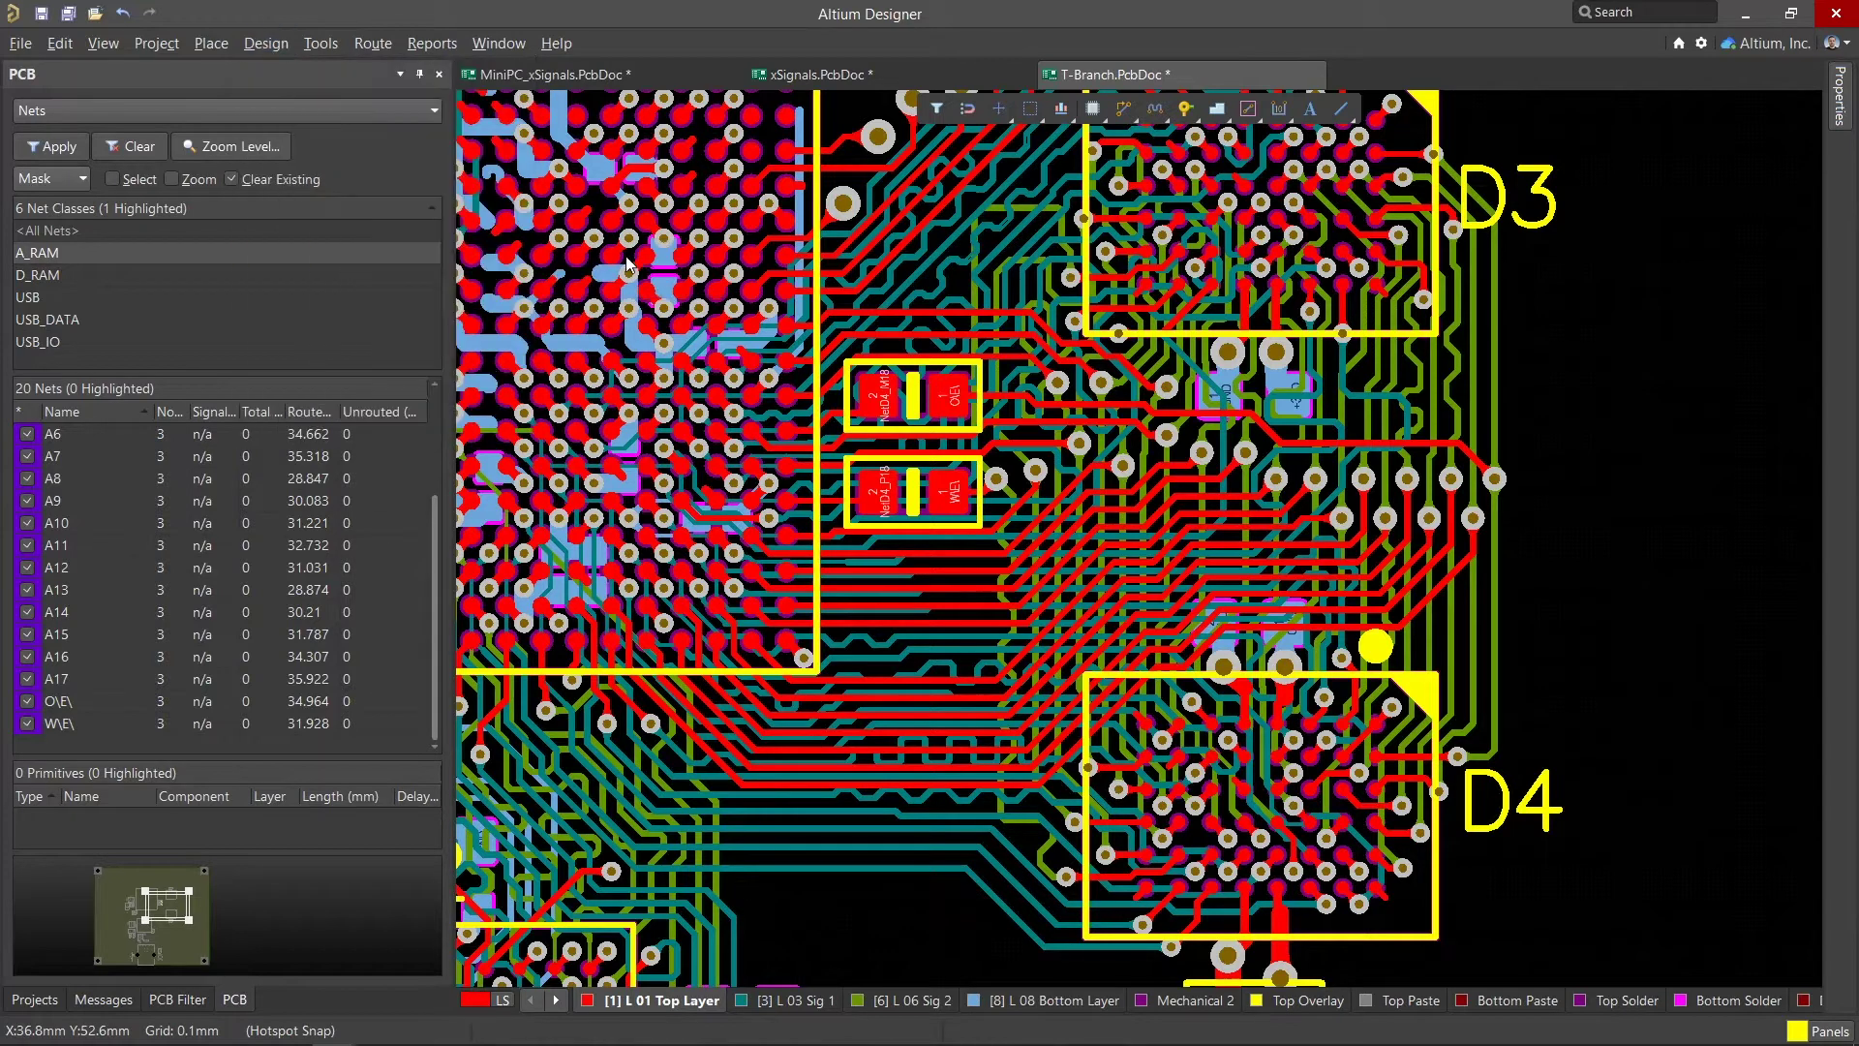
click(1248, 879)
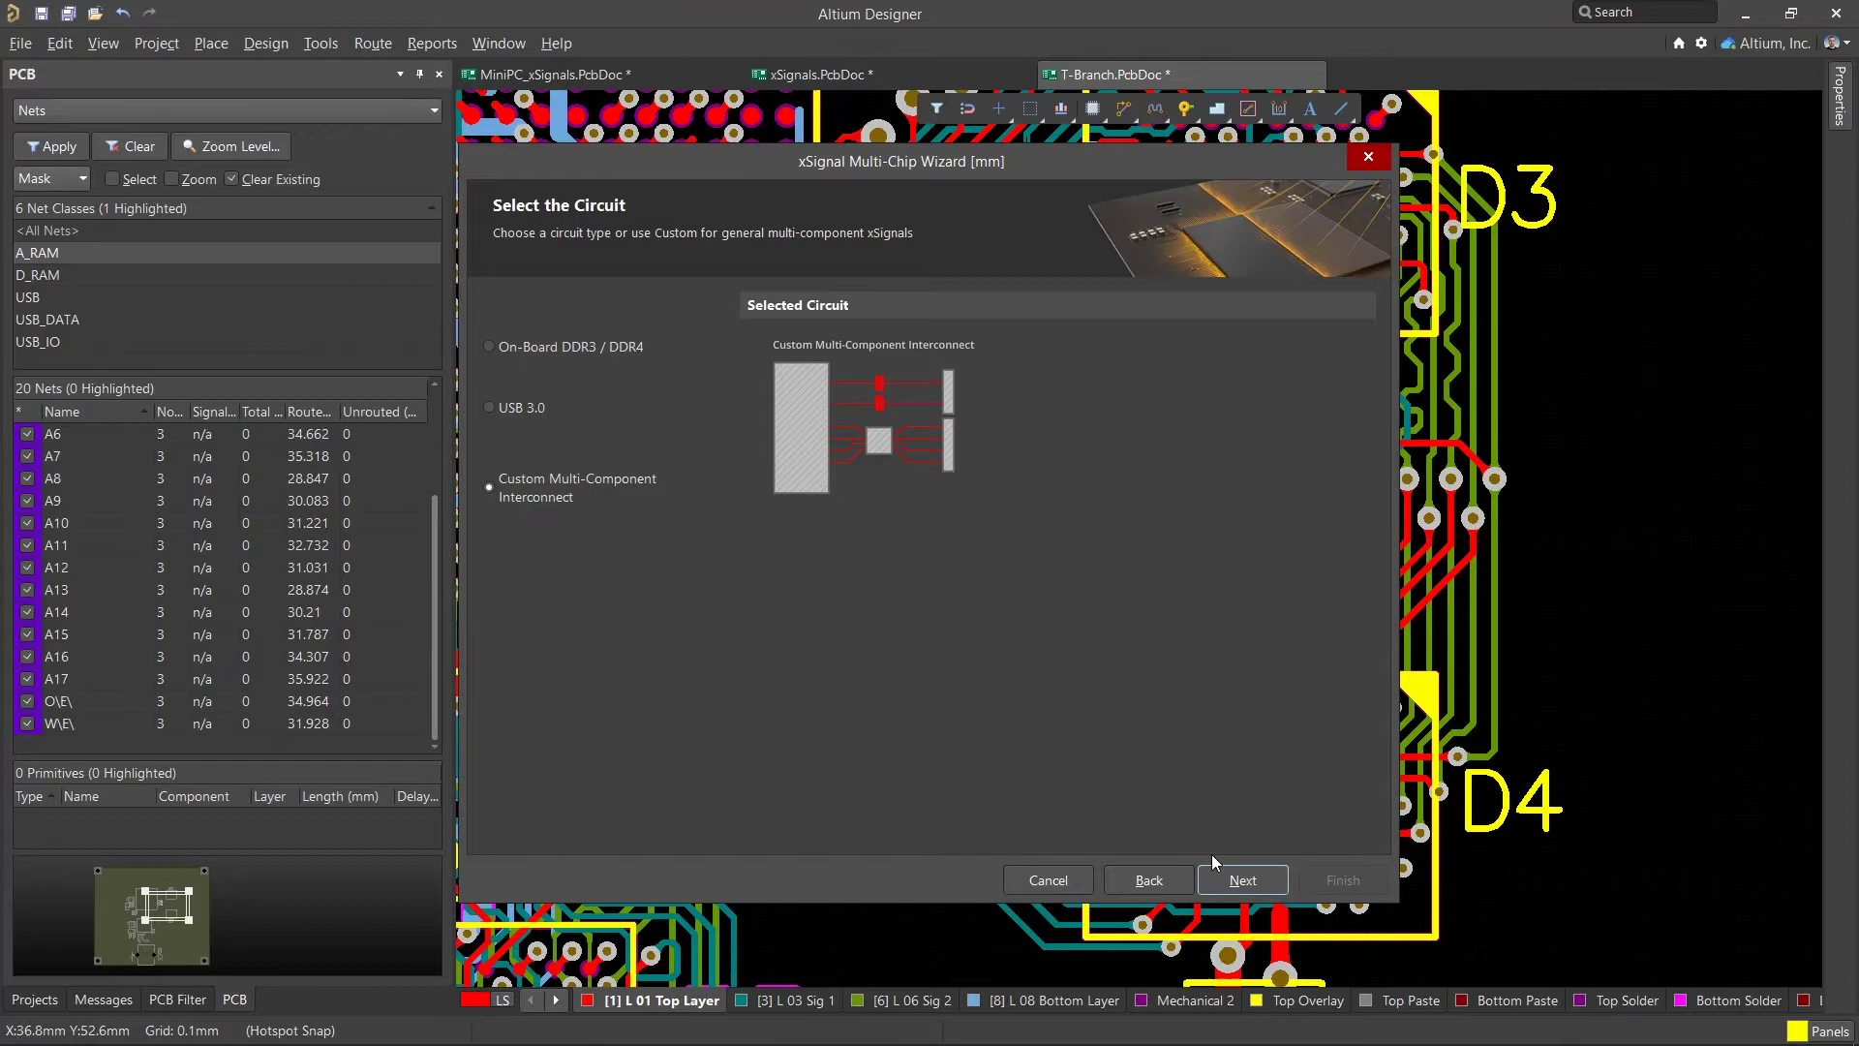
click(1243, 880)
click(1319, 300)
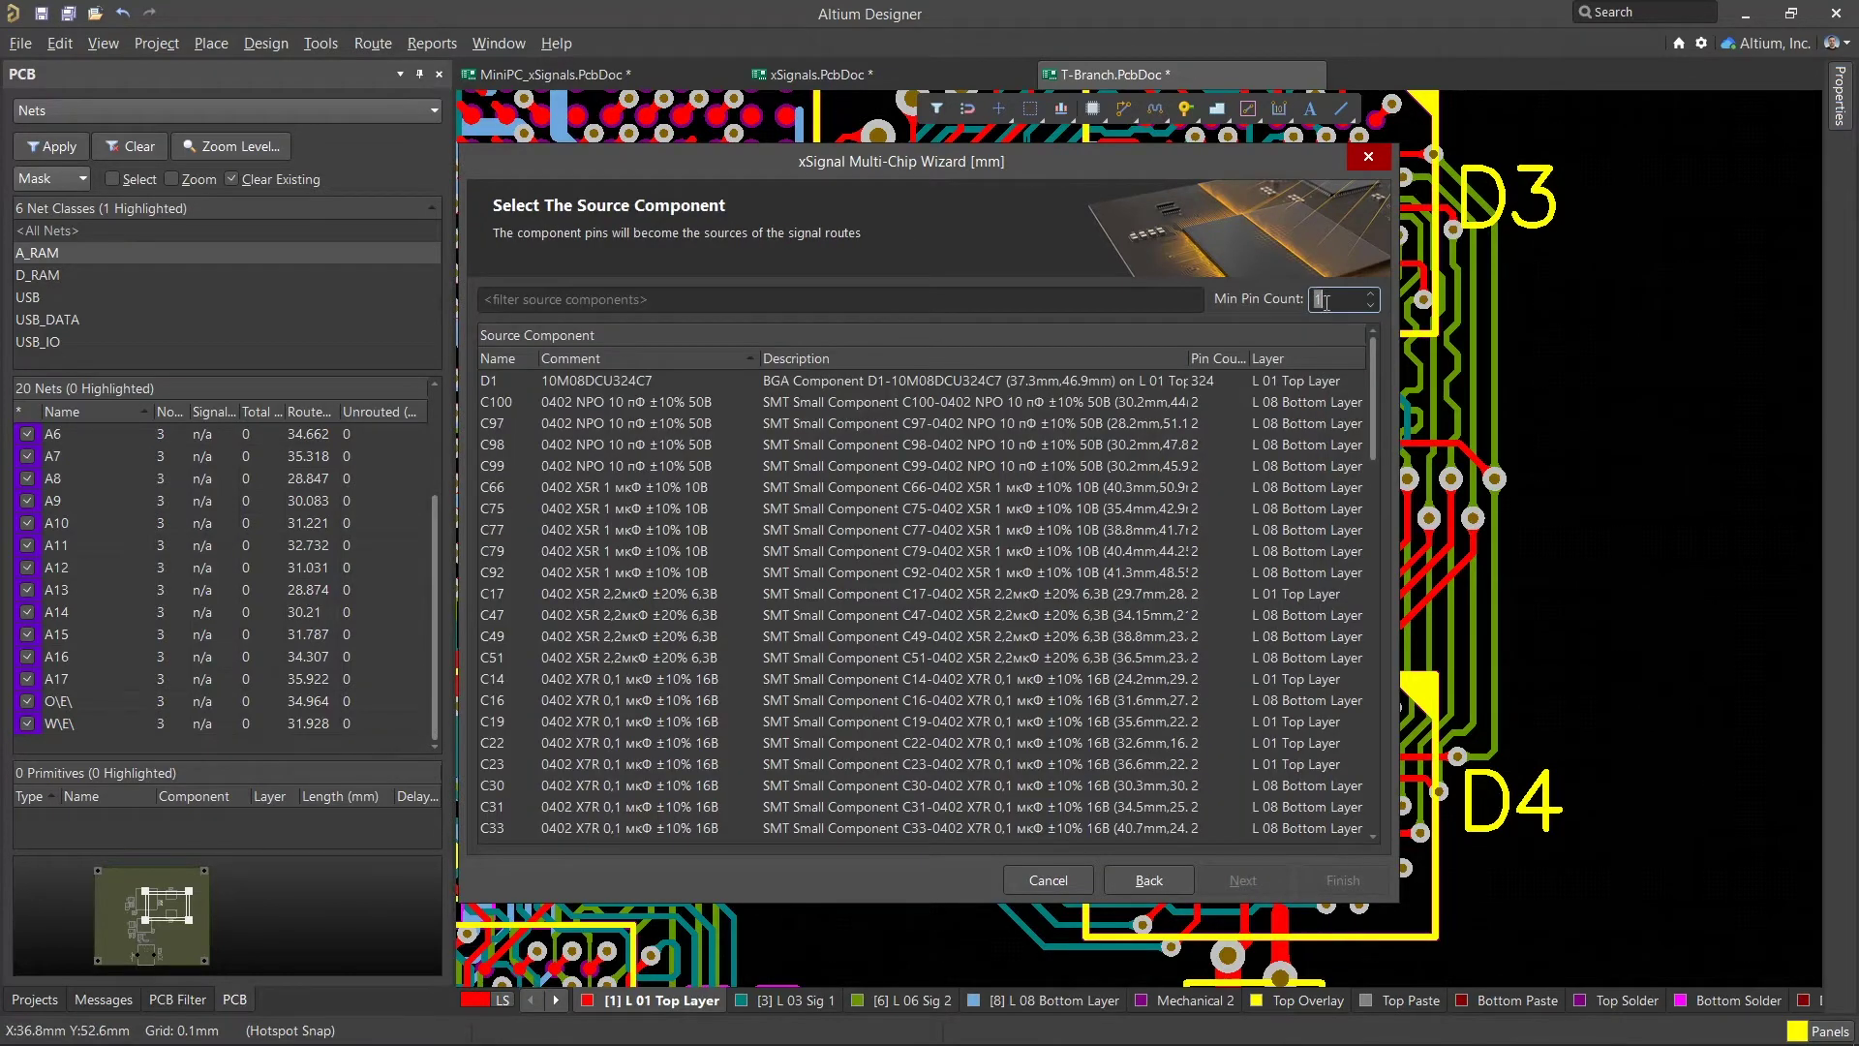
text(100)
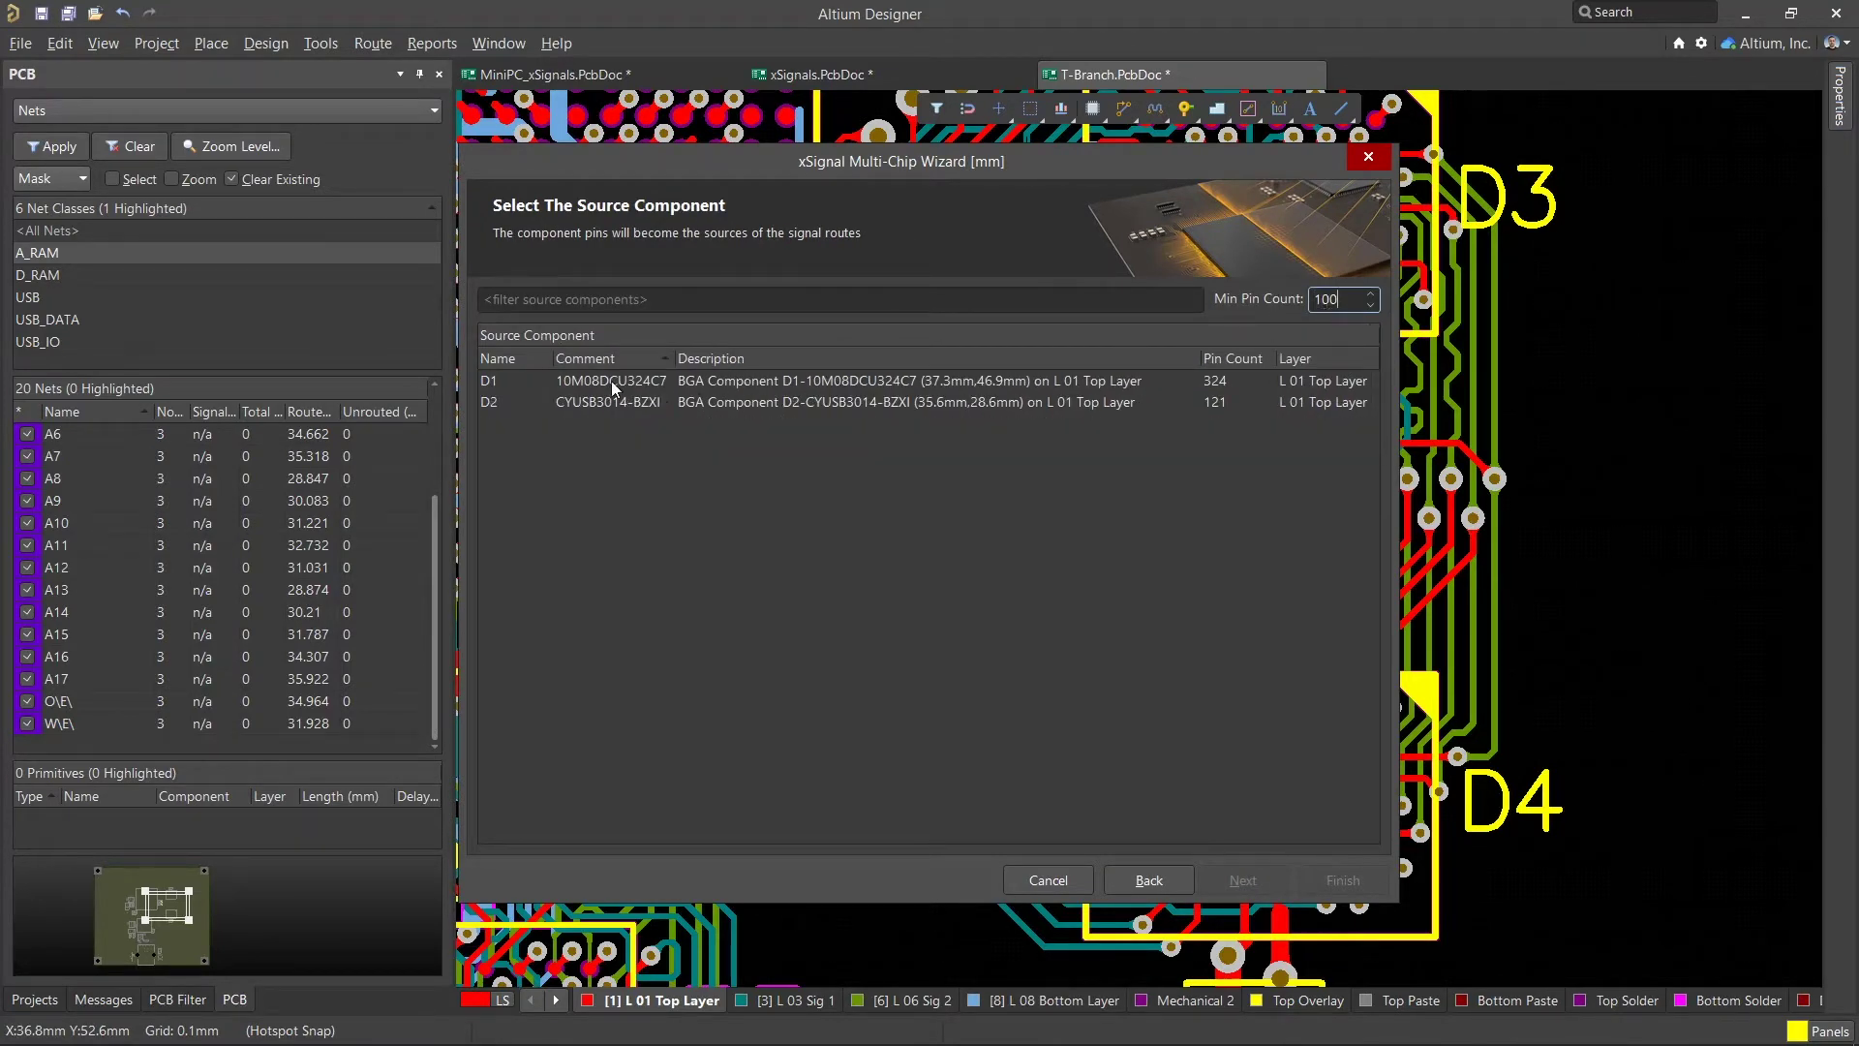
click(612, 380)
click(1258, 877)
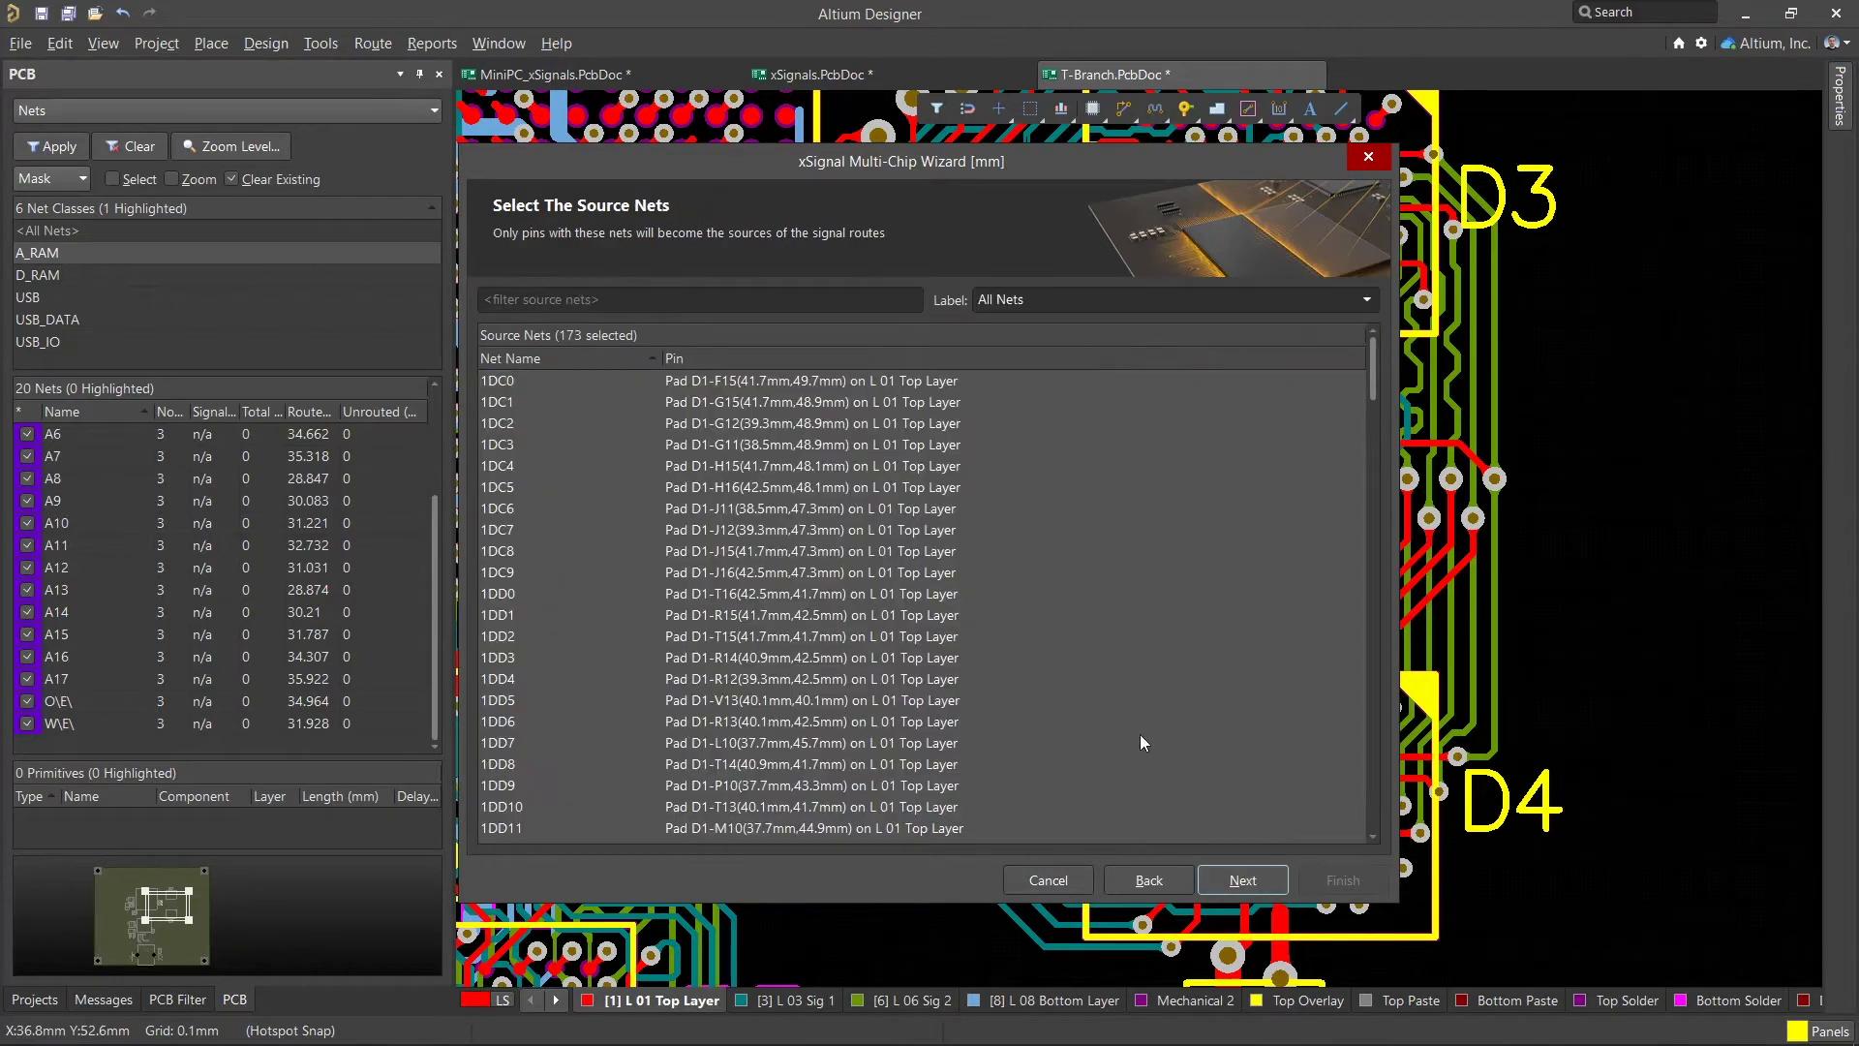
Filter source nets by 'A' and select the eighteen address nets A0–A17.
click(659, 301)
text(A)
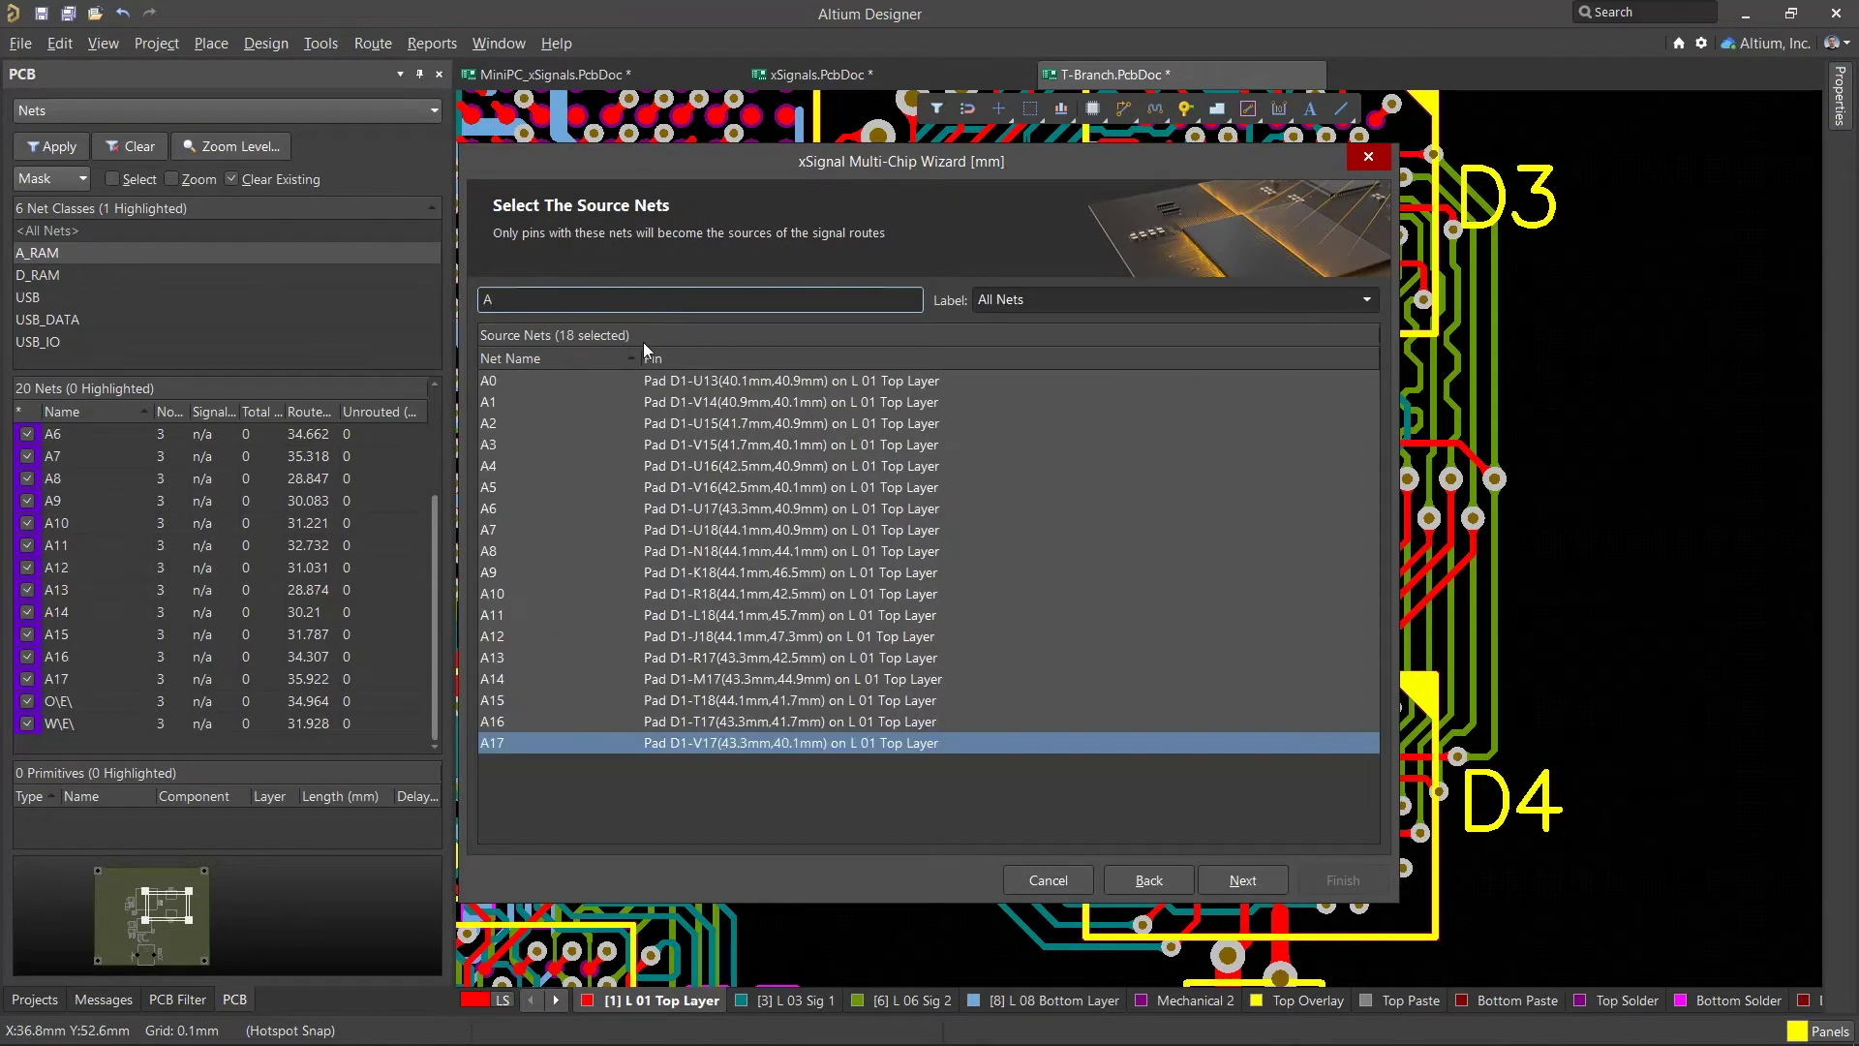
click(547, 384)
shift+click(528, 742)
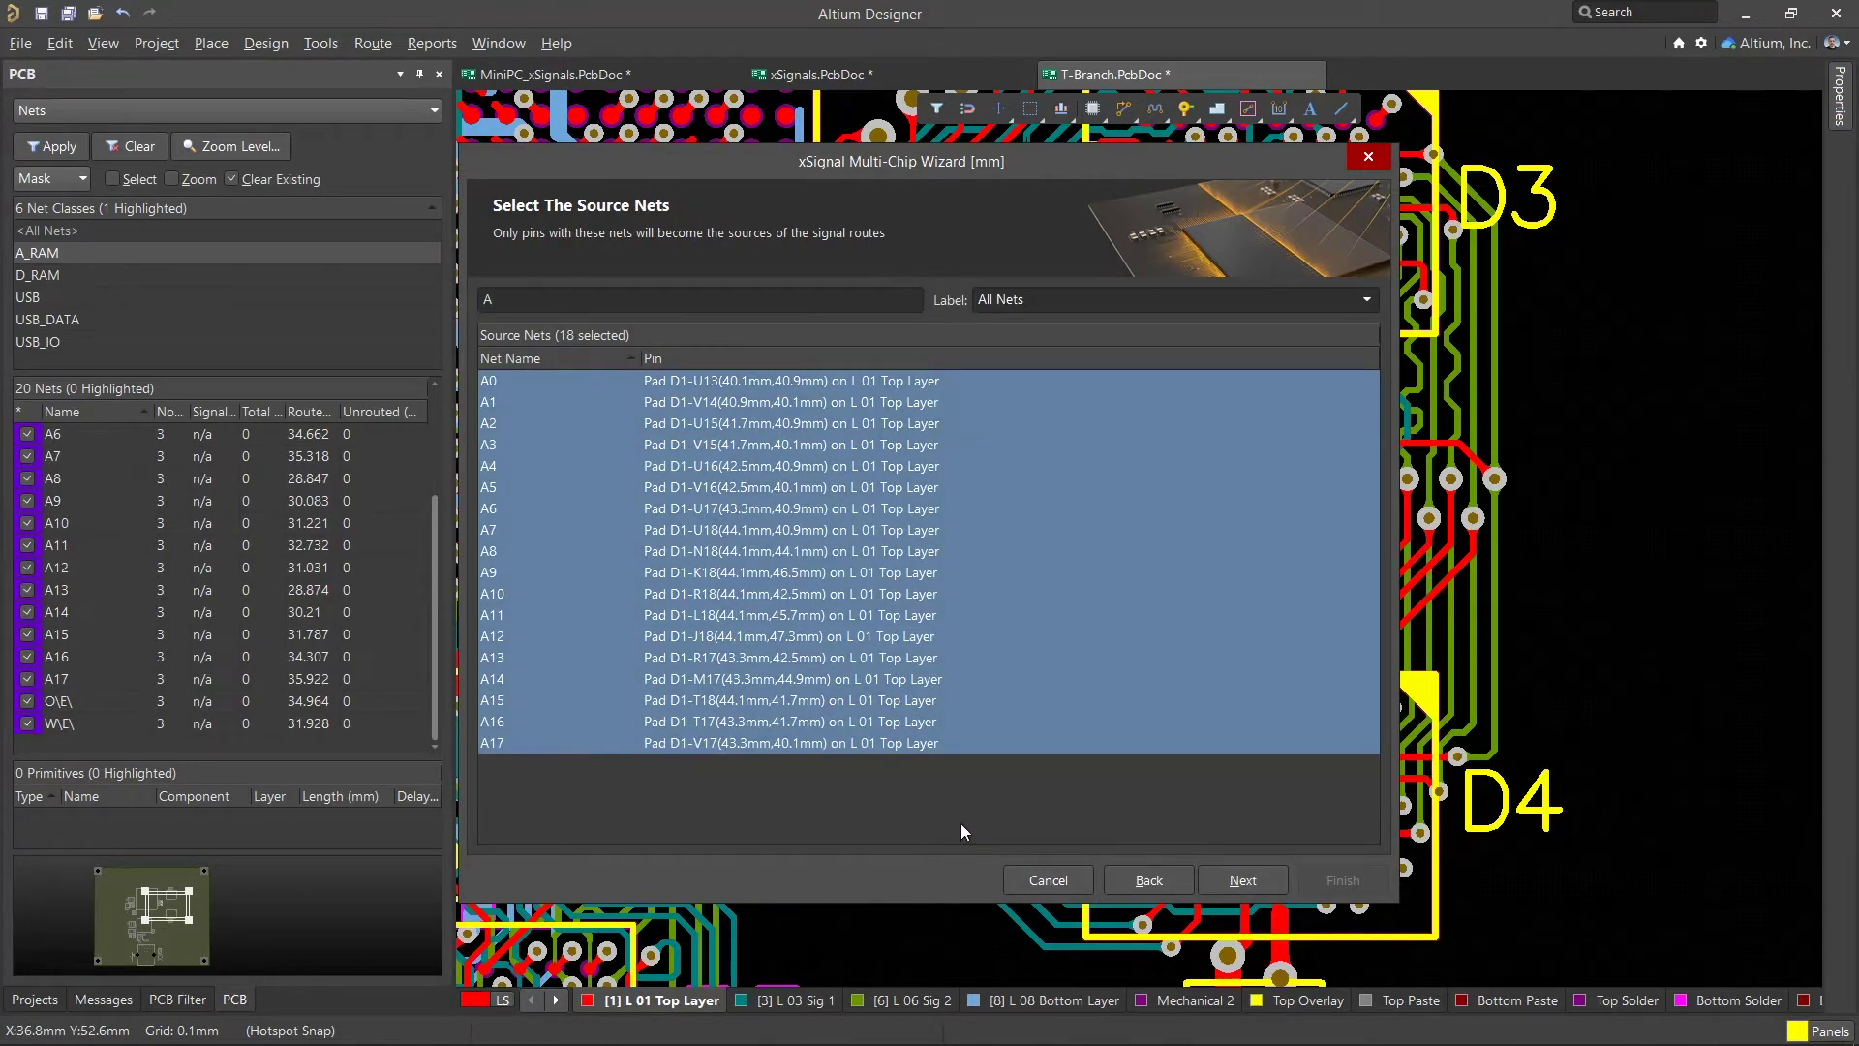
Choose D3 and D4 as destination components for route detection.
click(1256, 881)
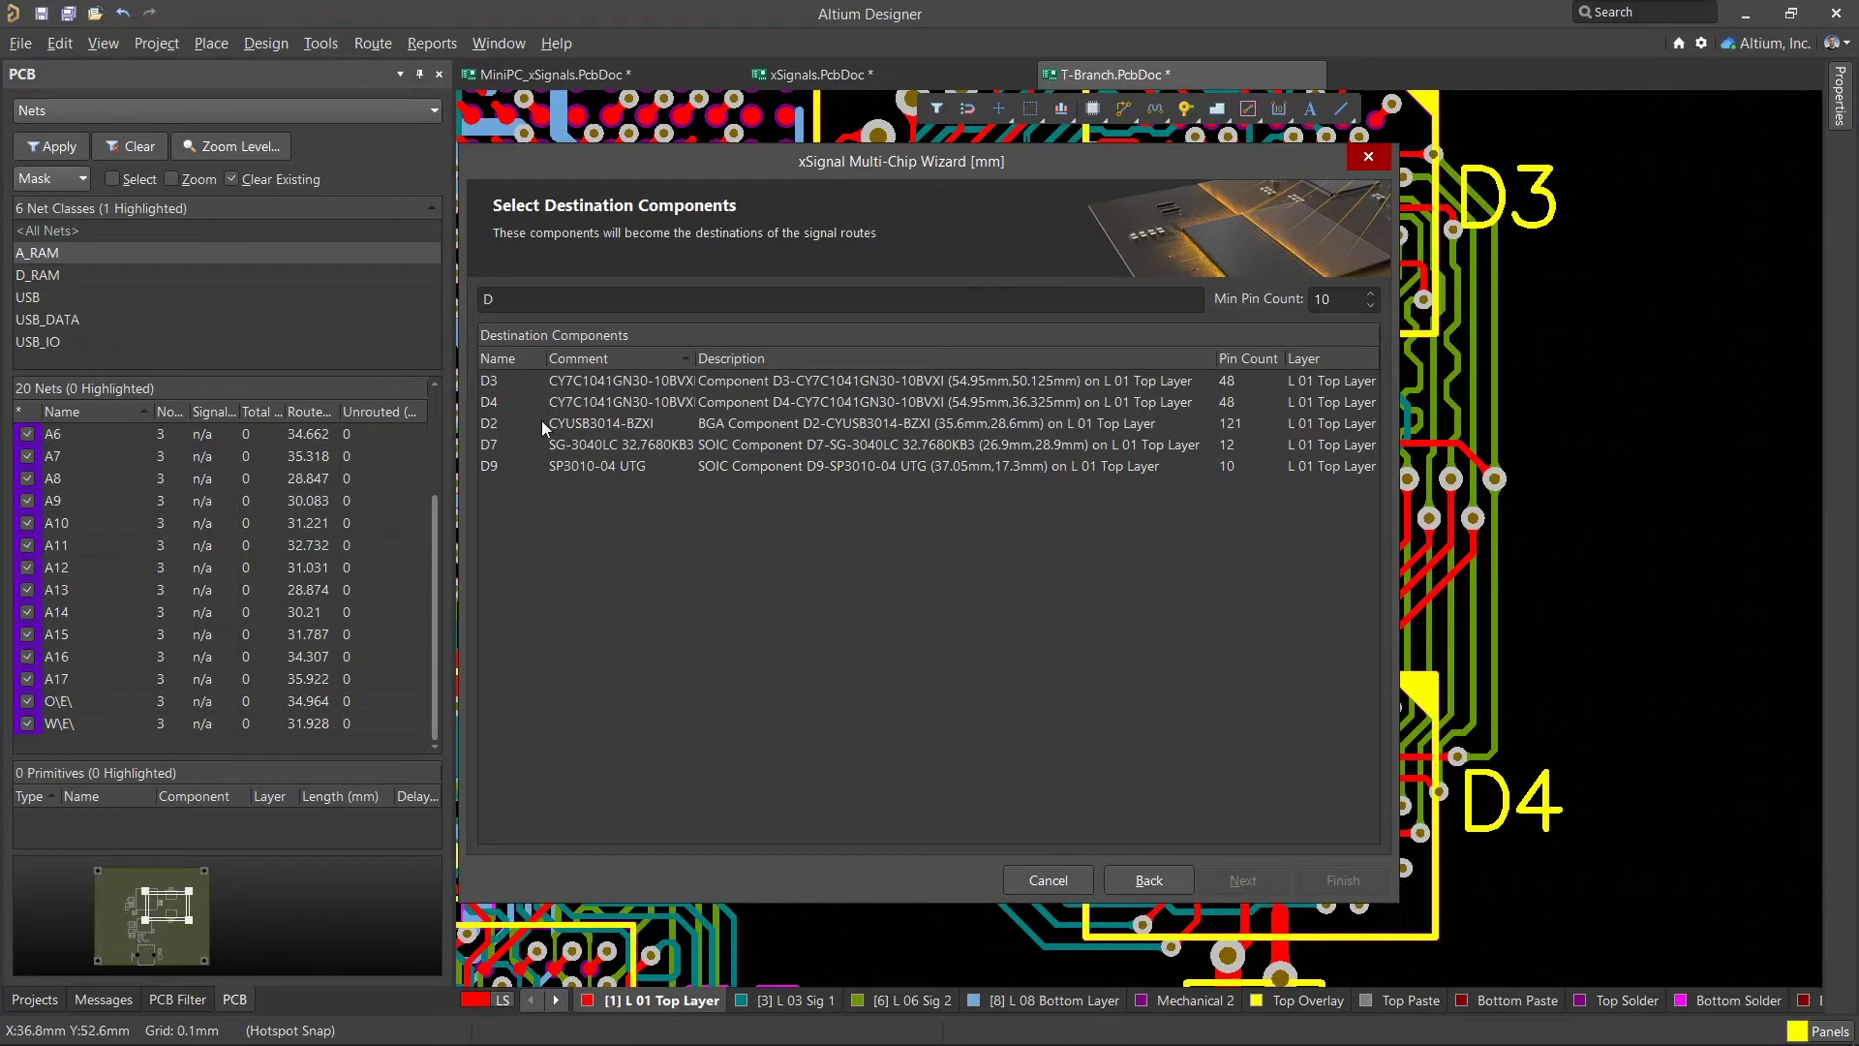
click(520, 378)
shift+click(520, 400)
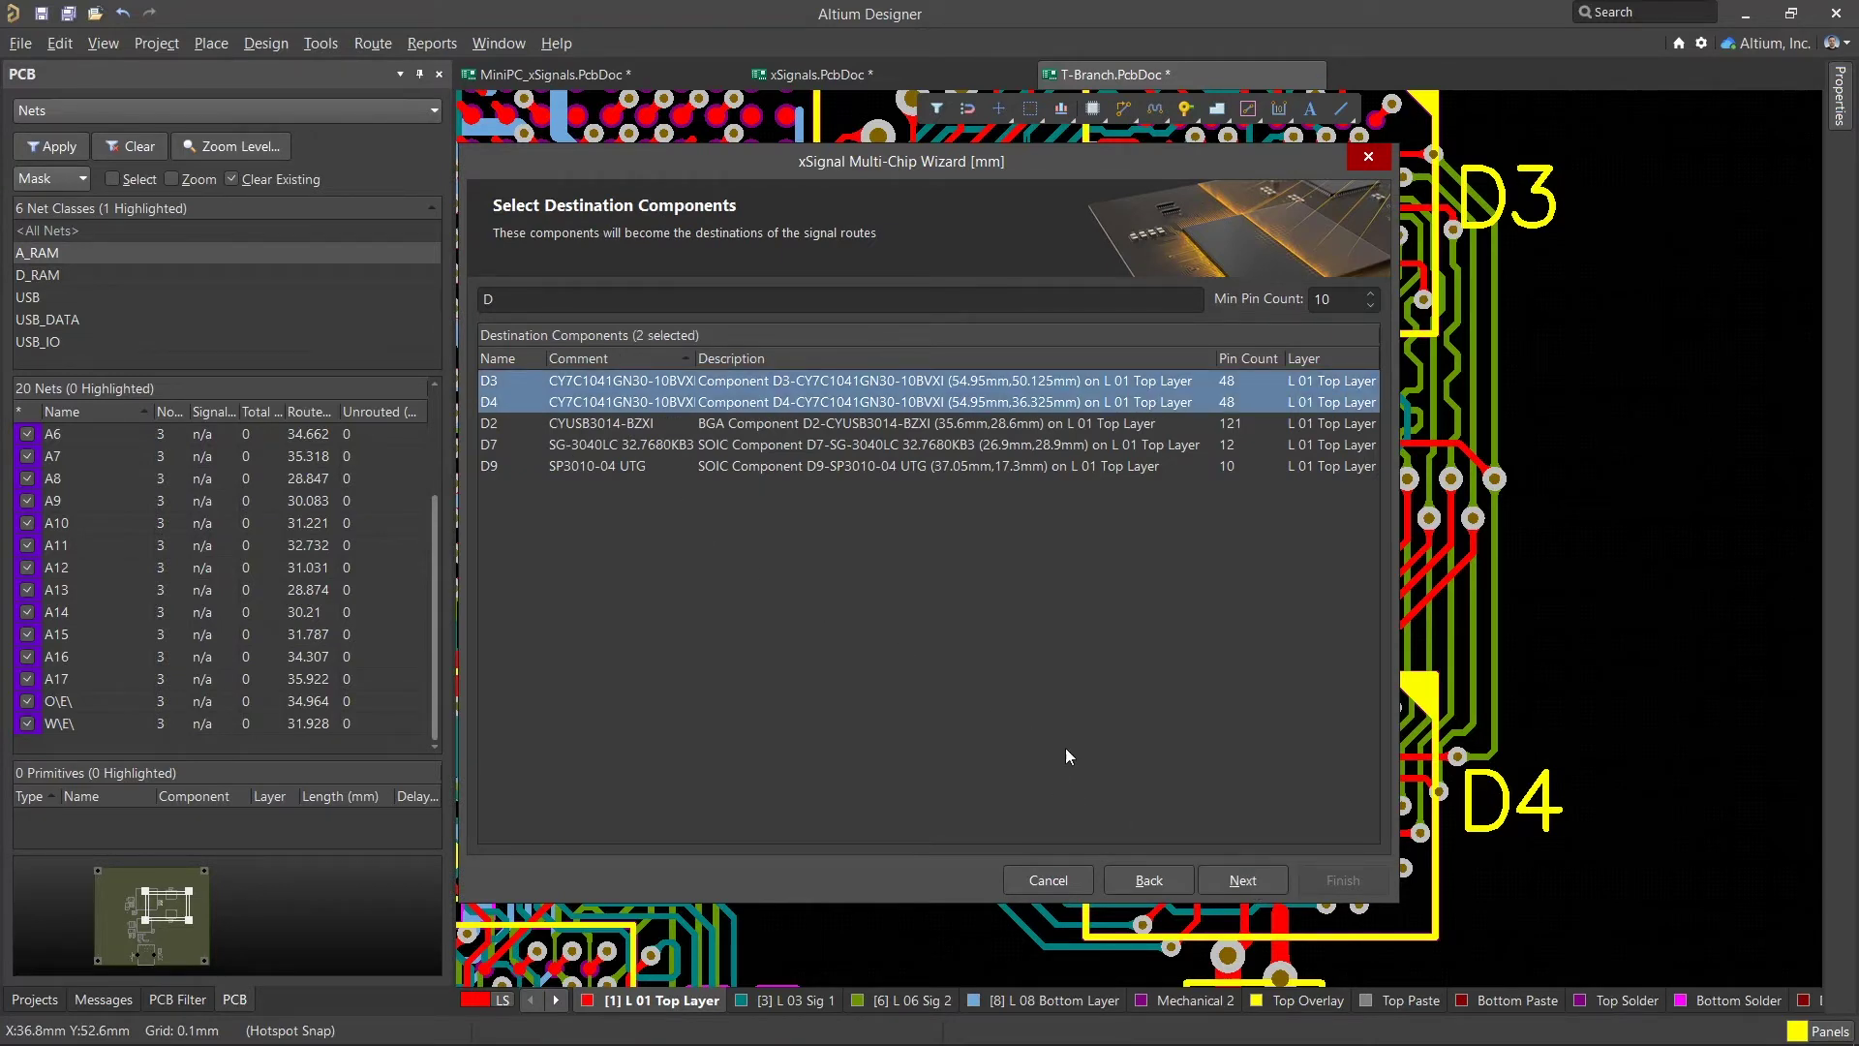
click(1250, 880)
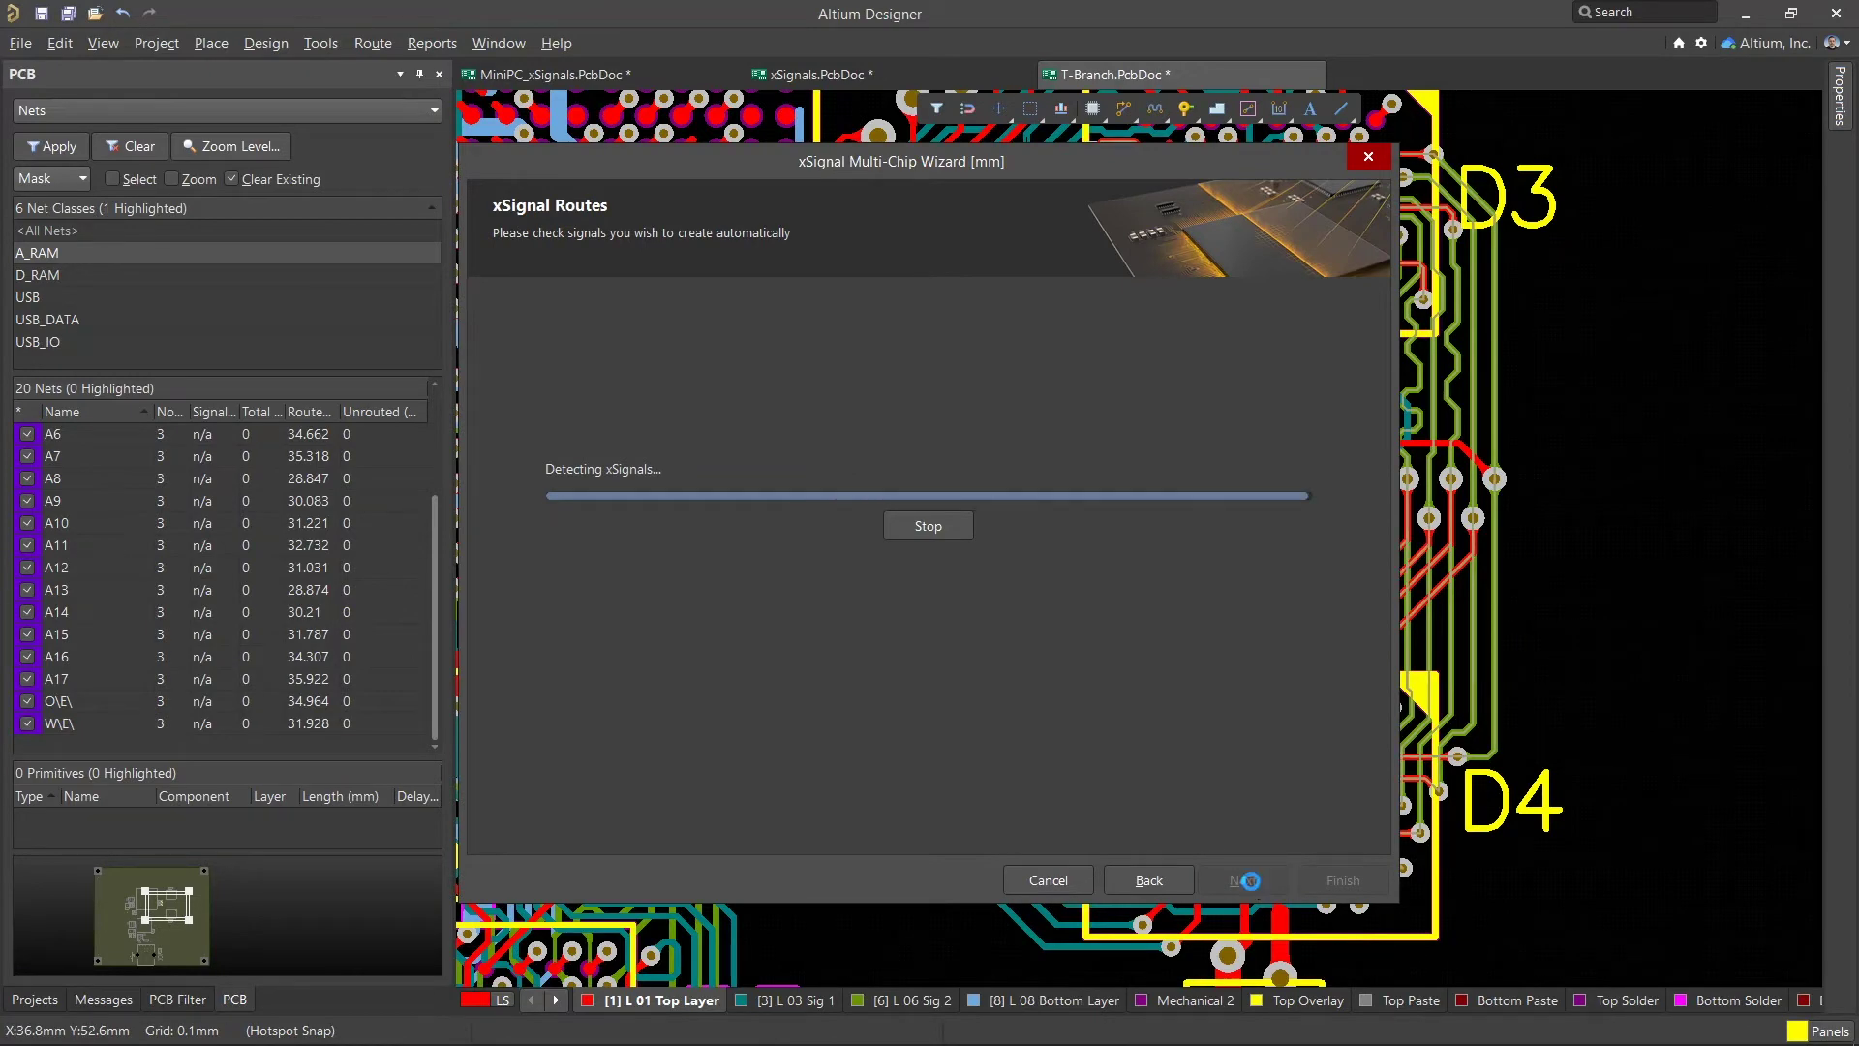
Preview the detected routes, starting with A12_PP1, and keep all 36 xSignals.
click(664, 376)
drag(800, 163, 391, 213)
key(Down)
key(Down)
key(Down)
key(Down)
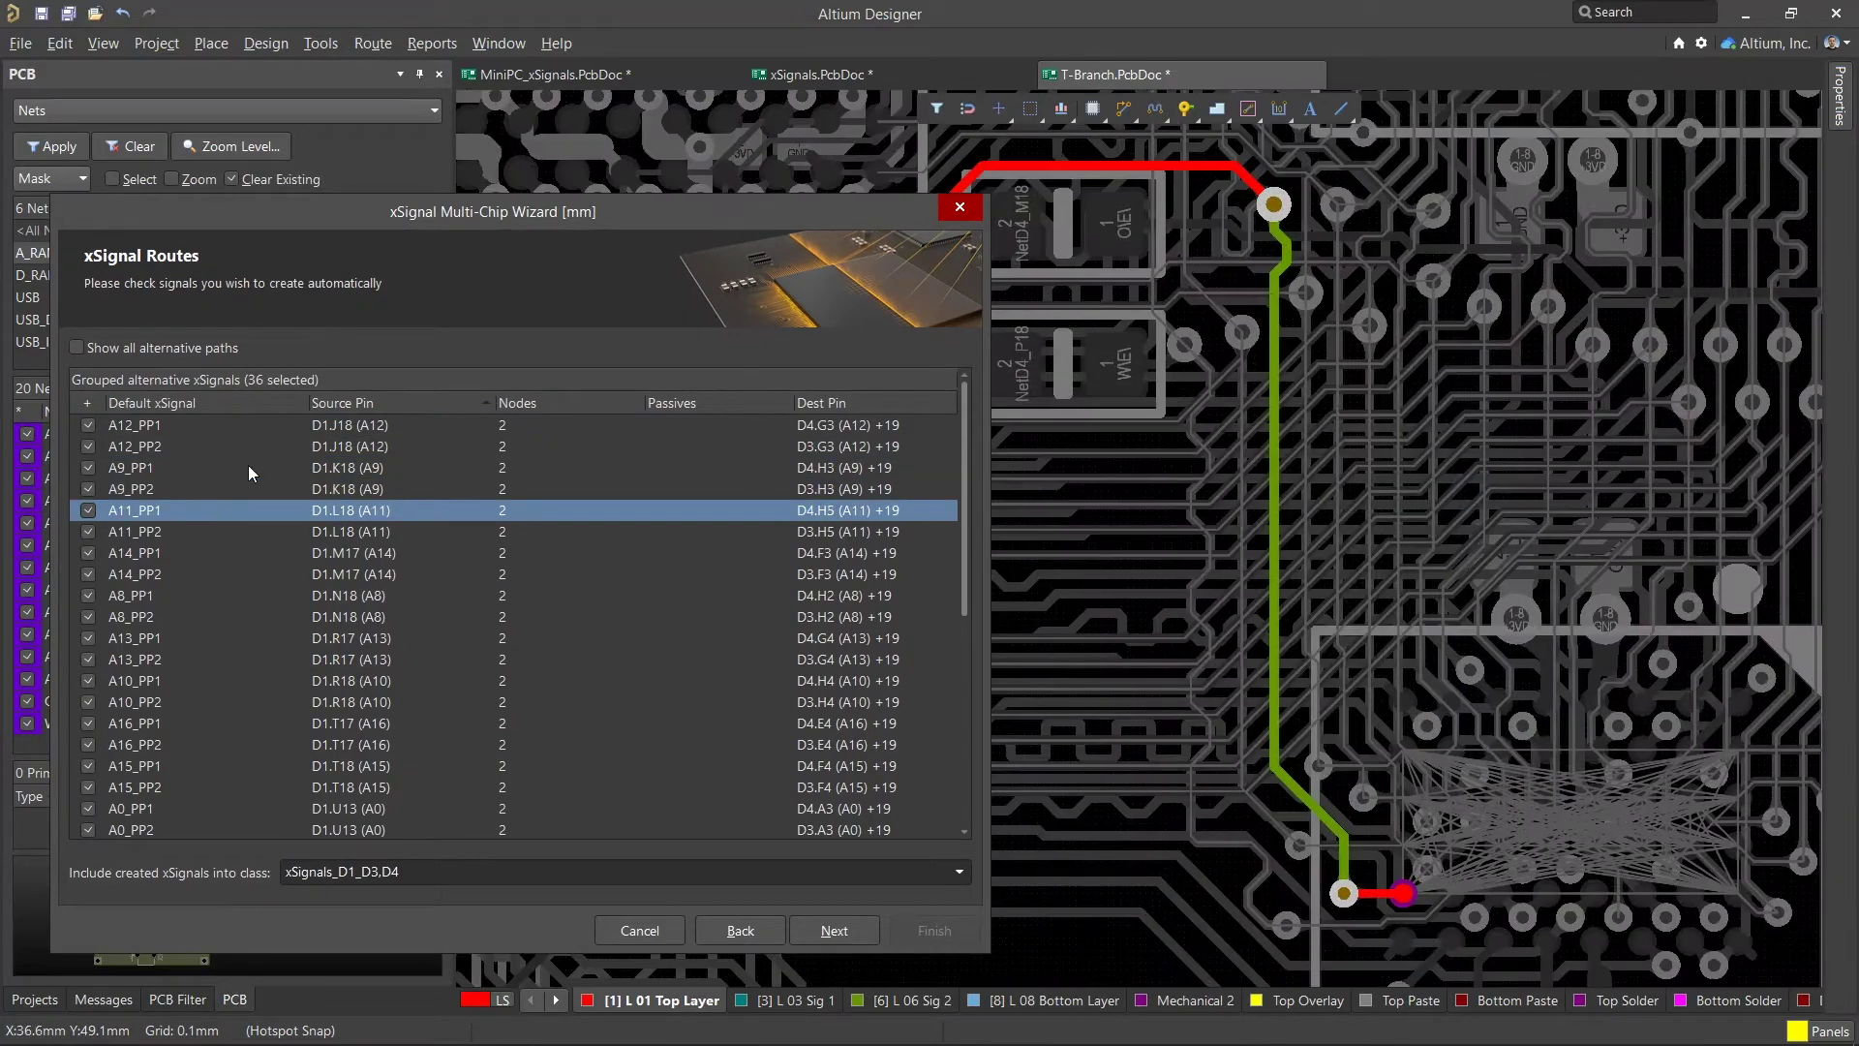
drag(359, 211, 784, 194)
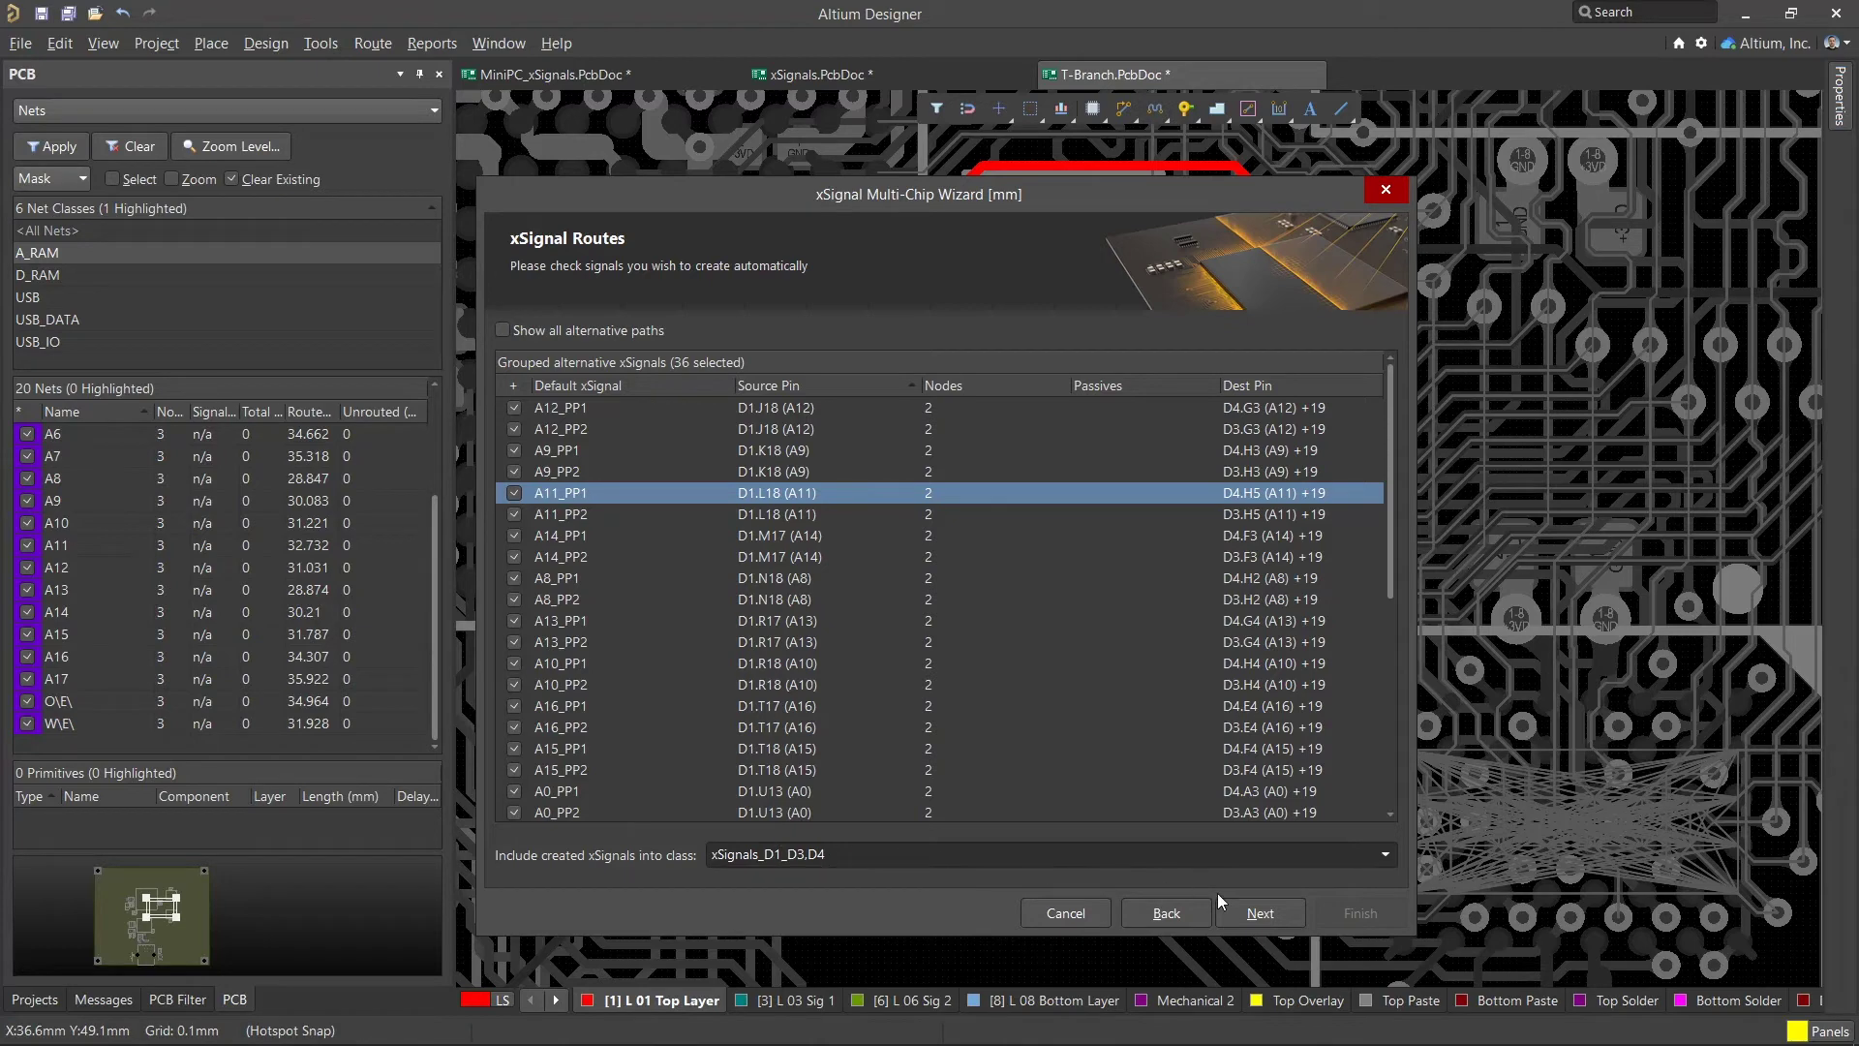
click(1275, 910)
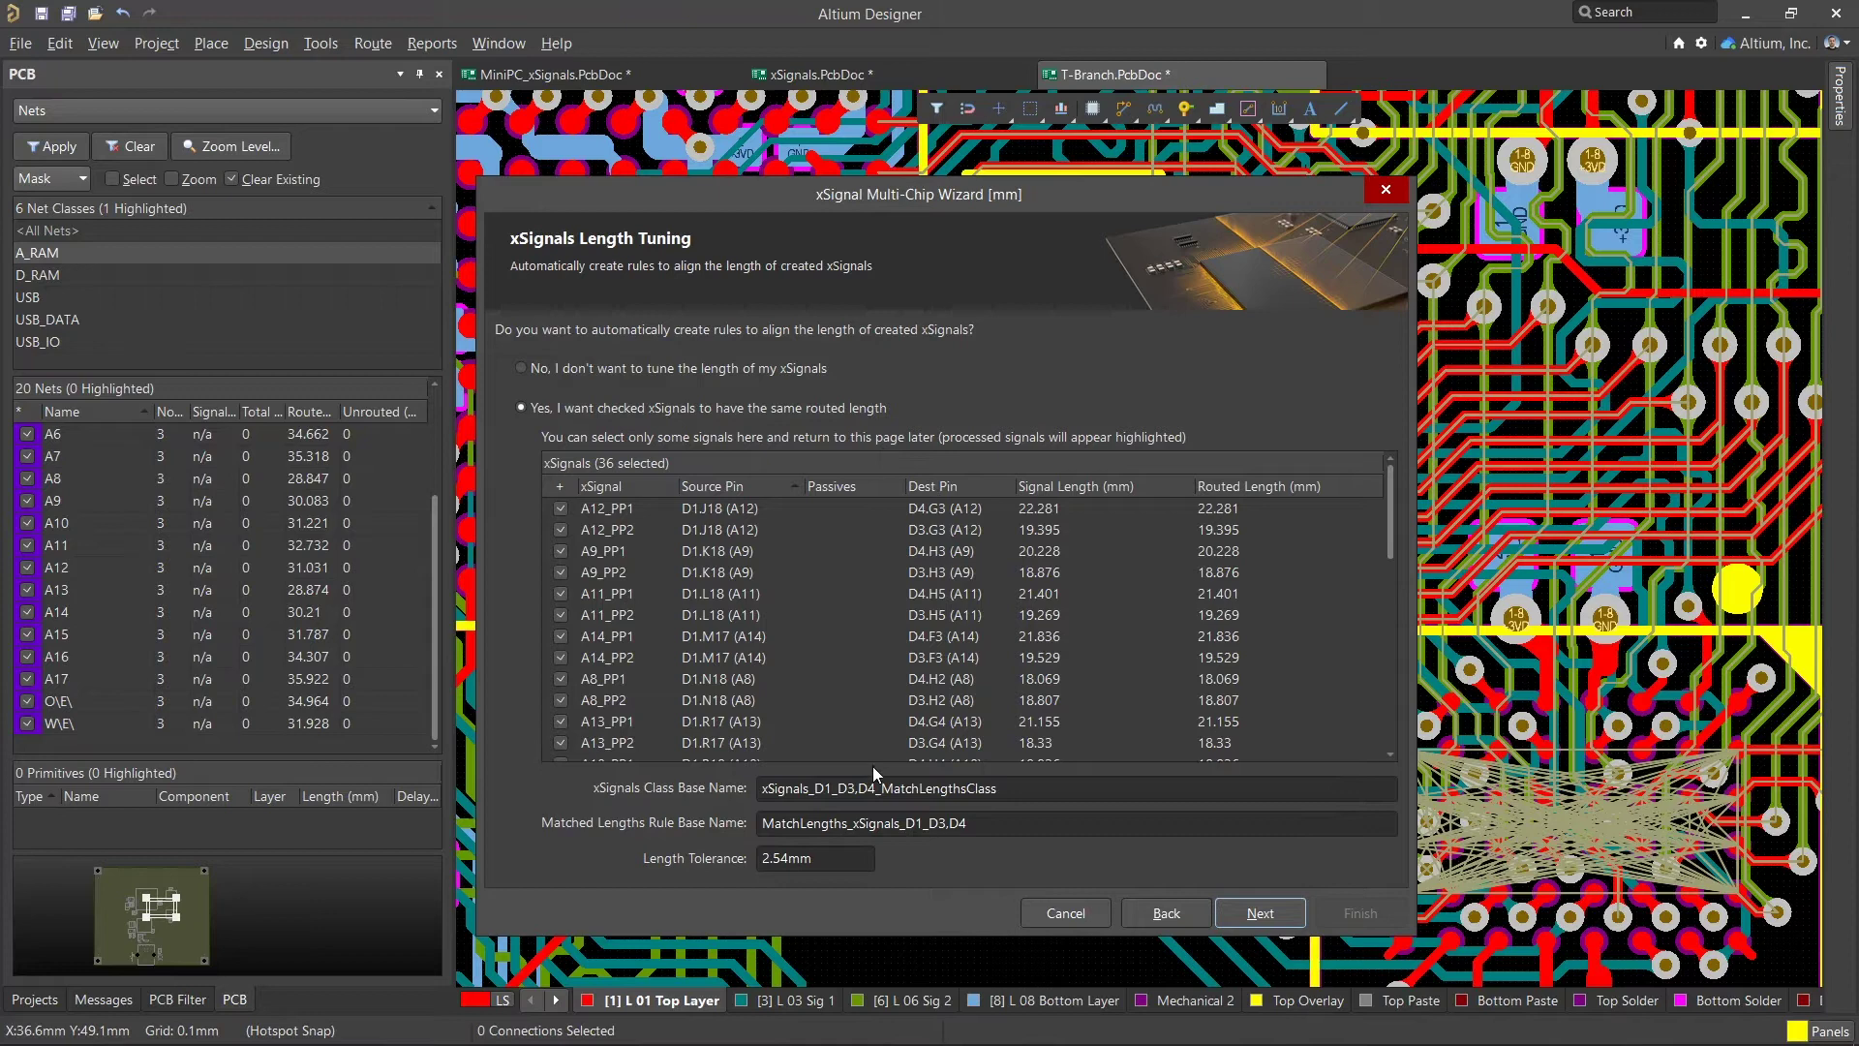
Trim the class name to xSignals_D1_D3,D4, set length tolerance to 1 mm, and finish.
drag(880, 789, 1028, 794)
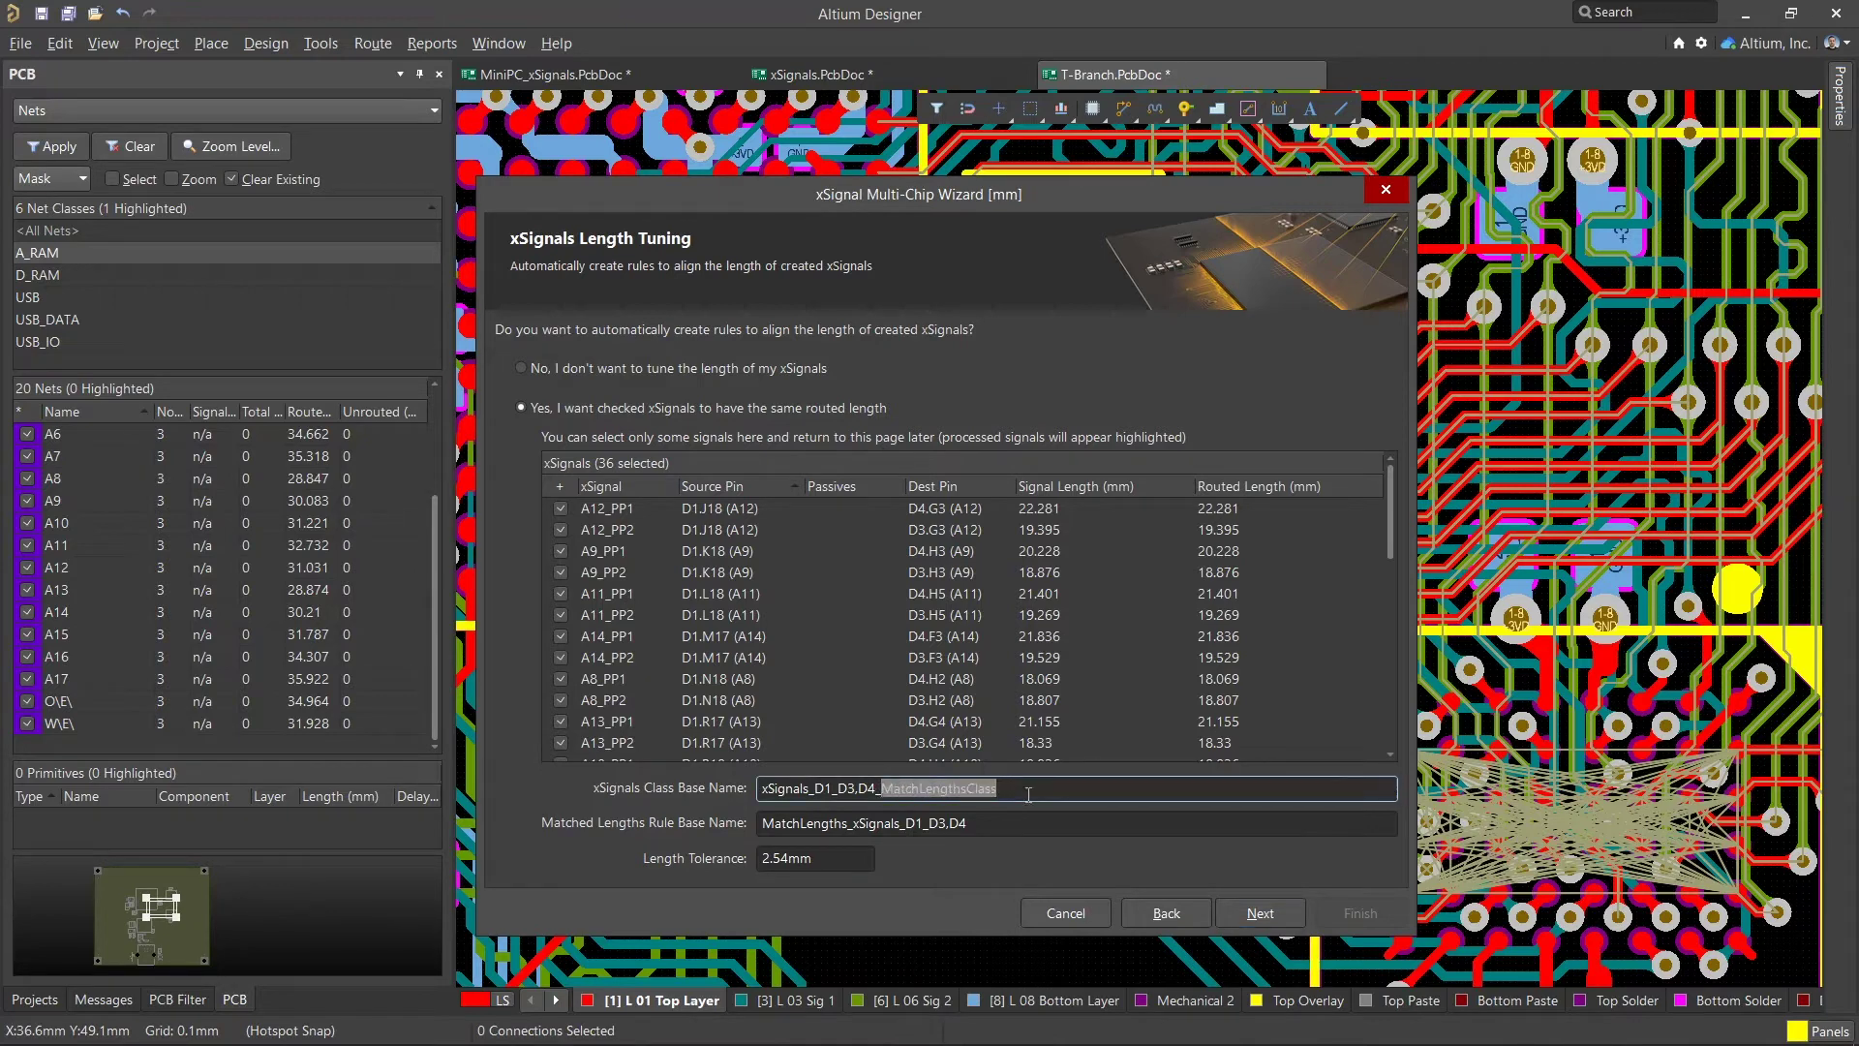
key(BackSpace)
double_click(811, 860)
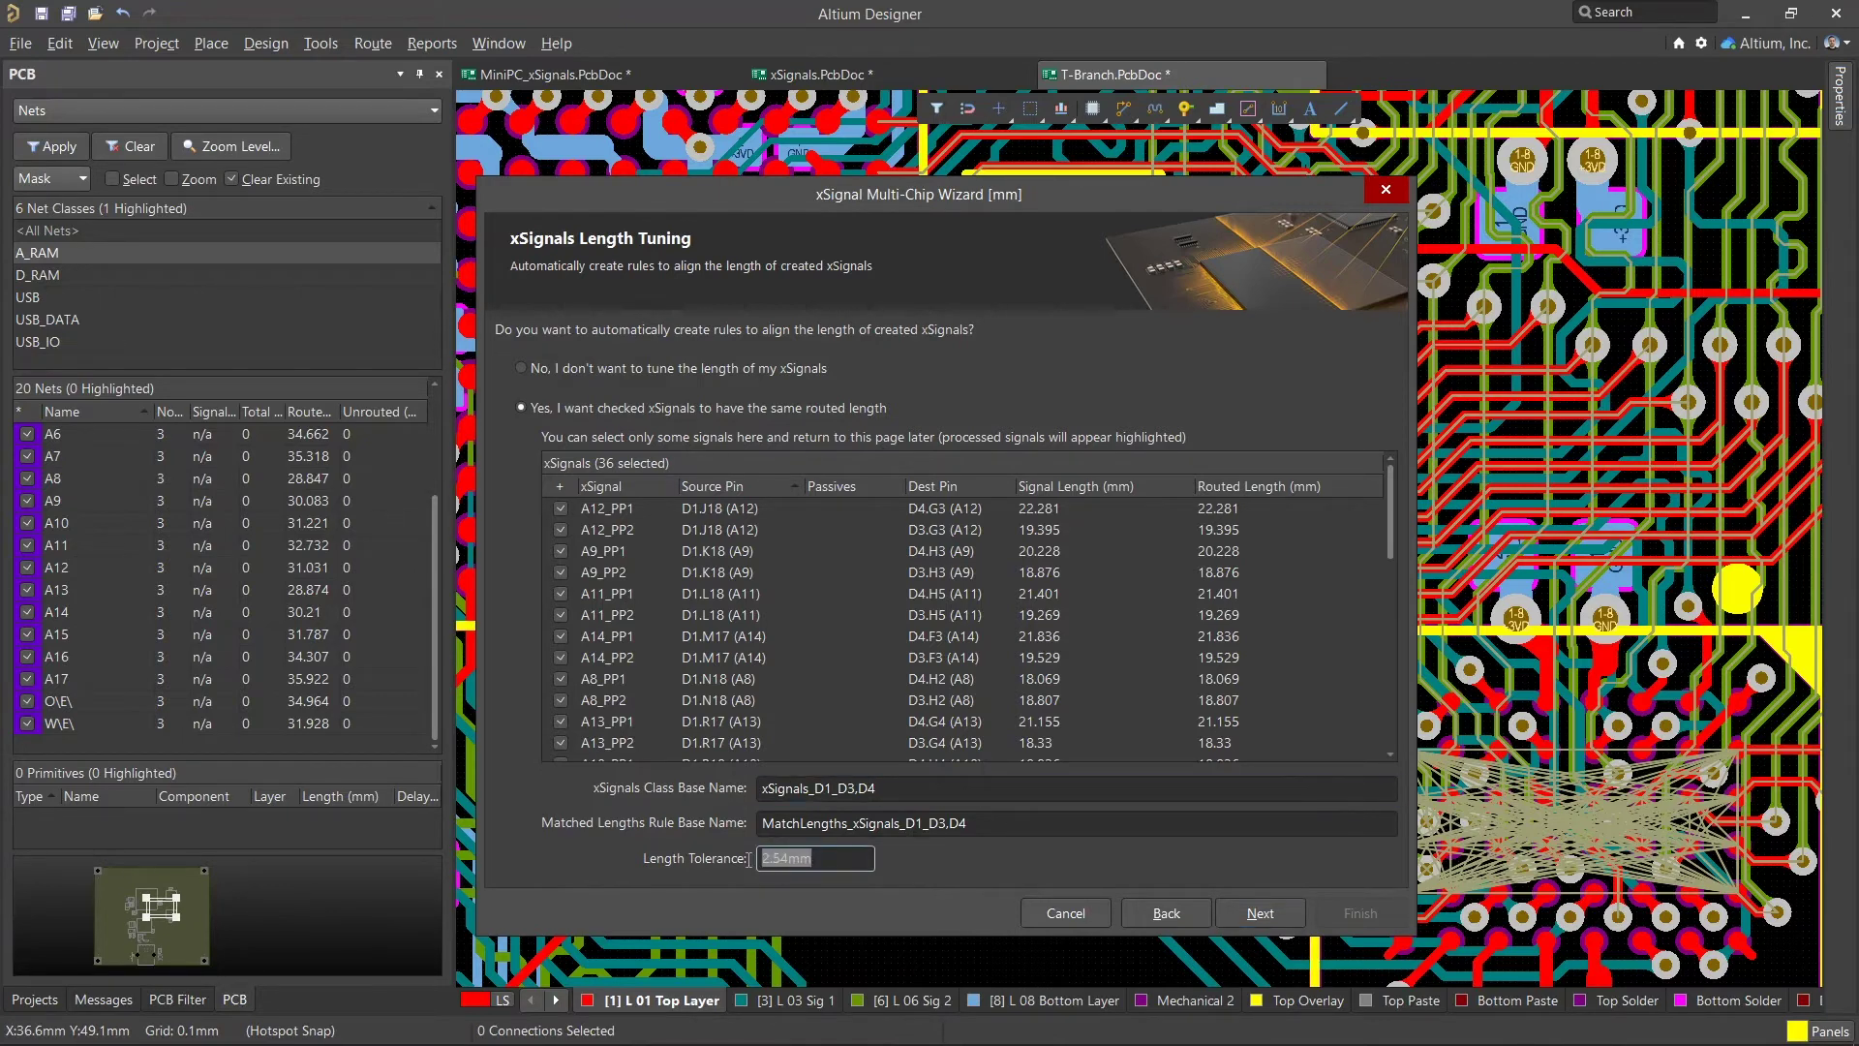
text(1)
click(1261, 913)
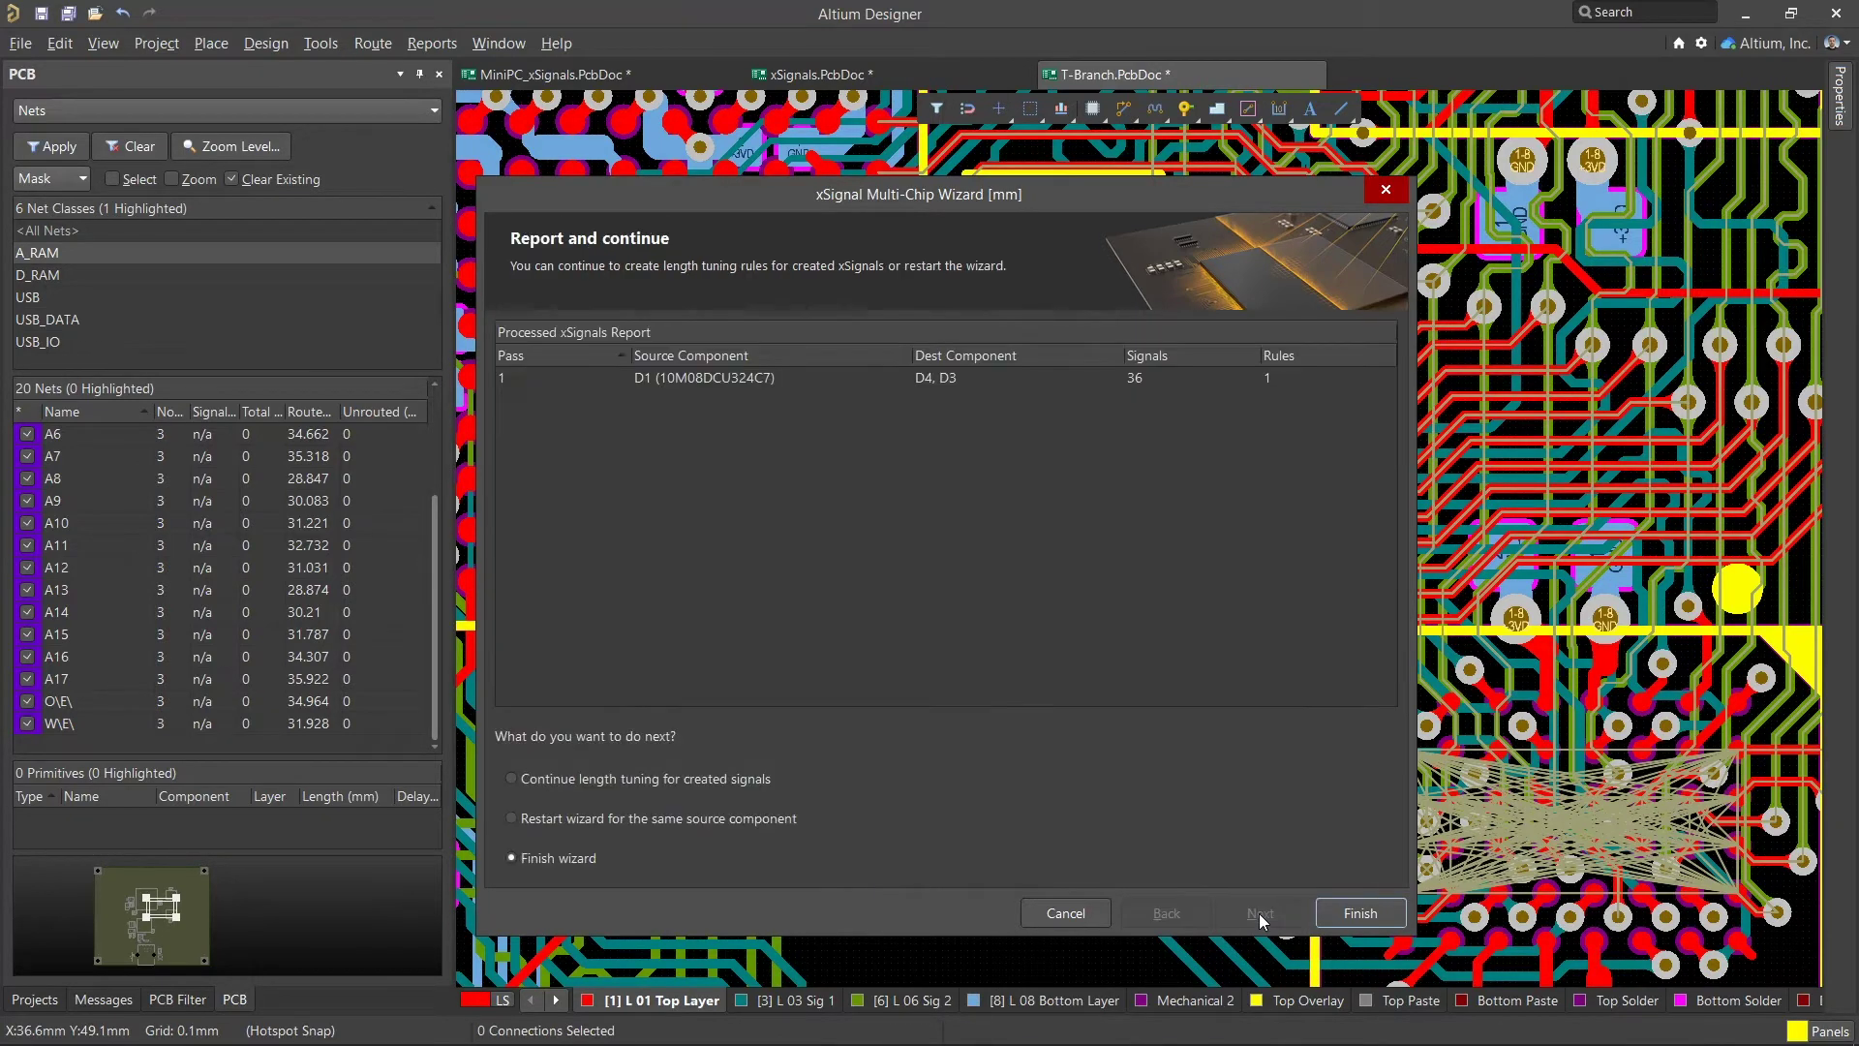
click(1325, 914)
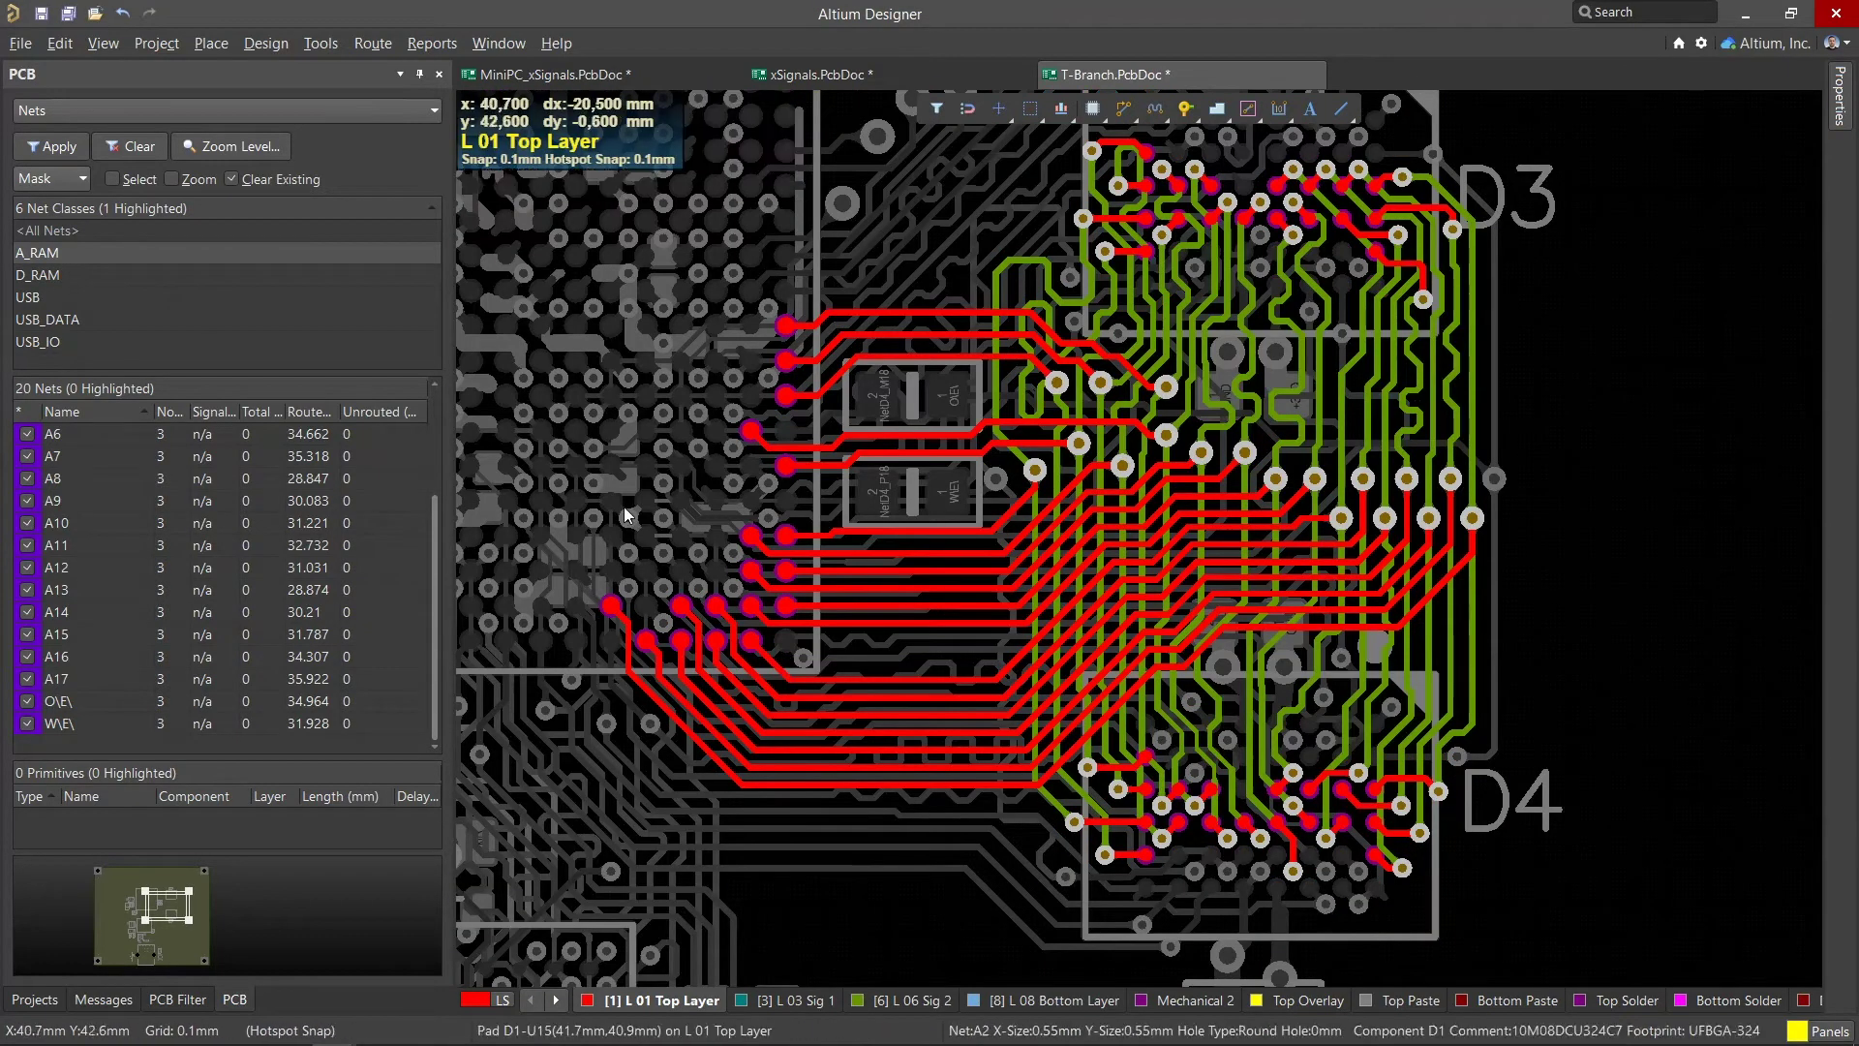
Switch the PCB panel to xSignals and browse the xSignals_D1_D3,D4 class members, stepping to A13_PP1.
click(366, 110)
click(353, 151)
click(142, 256)
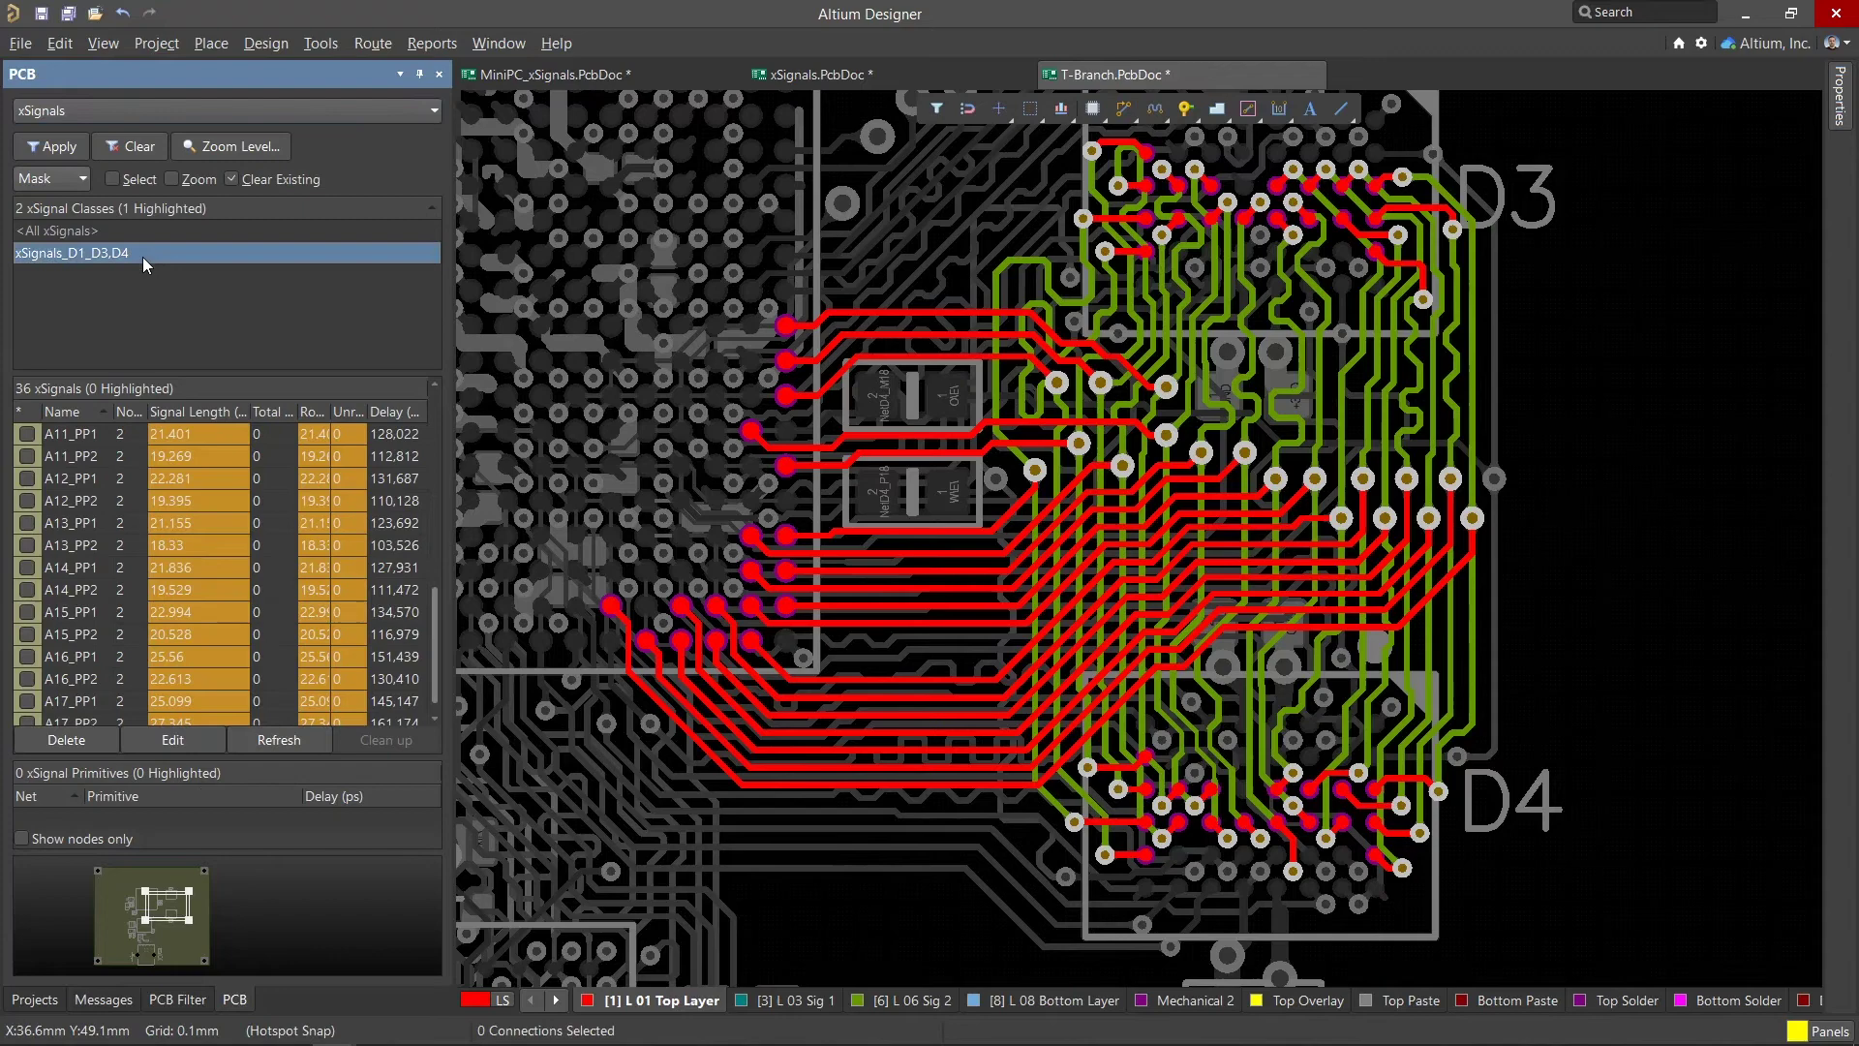
click(78, 453)
key(Down)
key(Down)
key(Down)
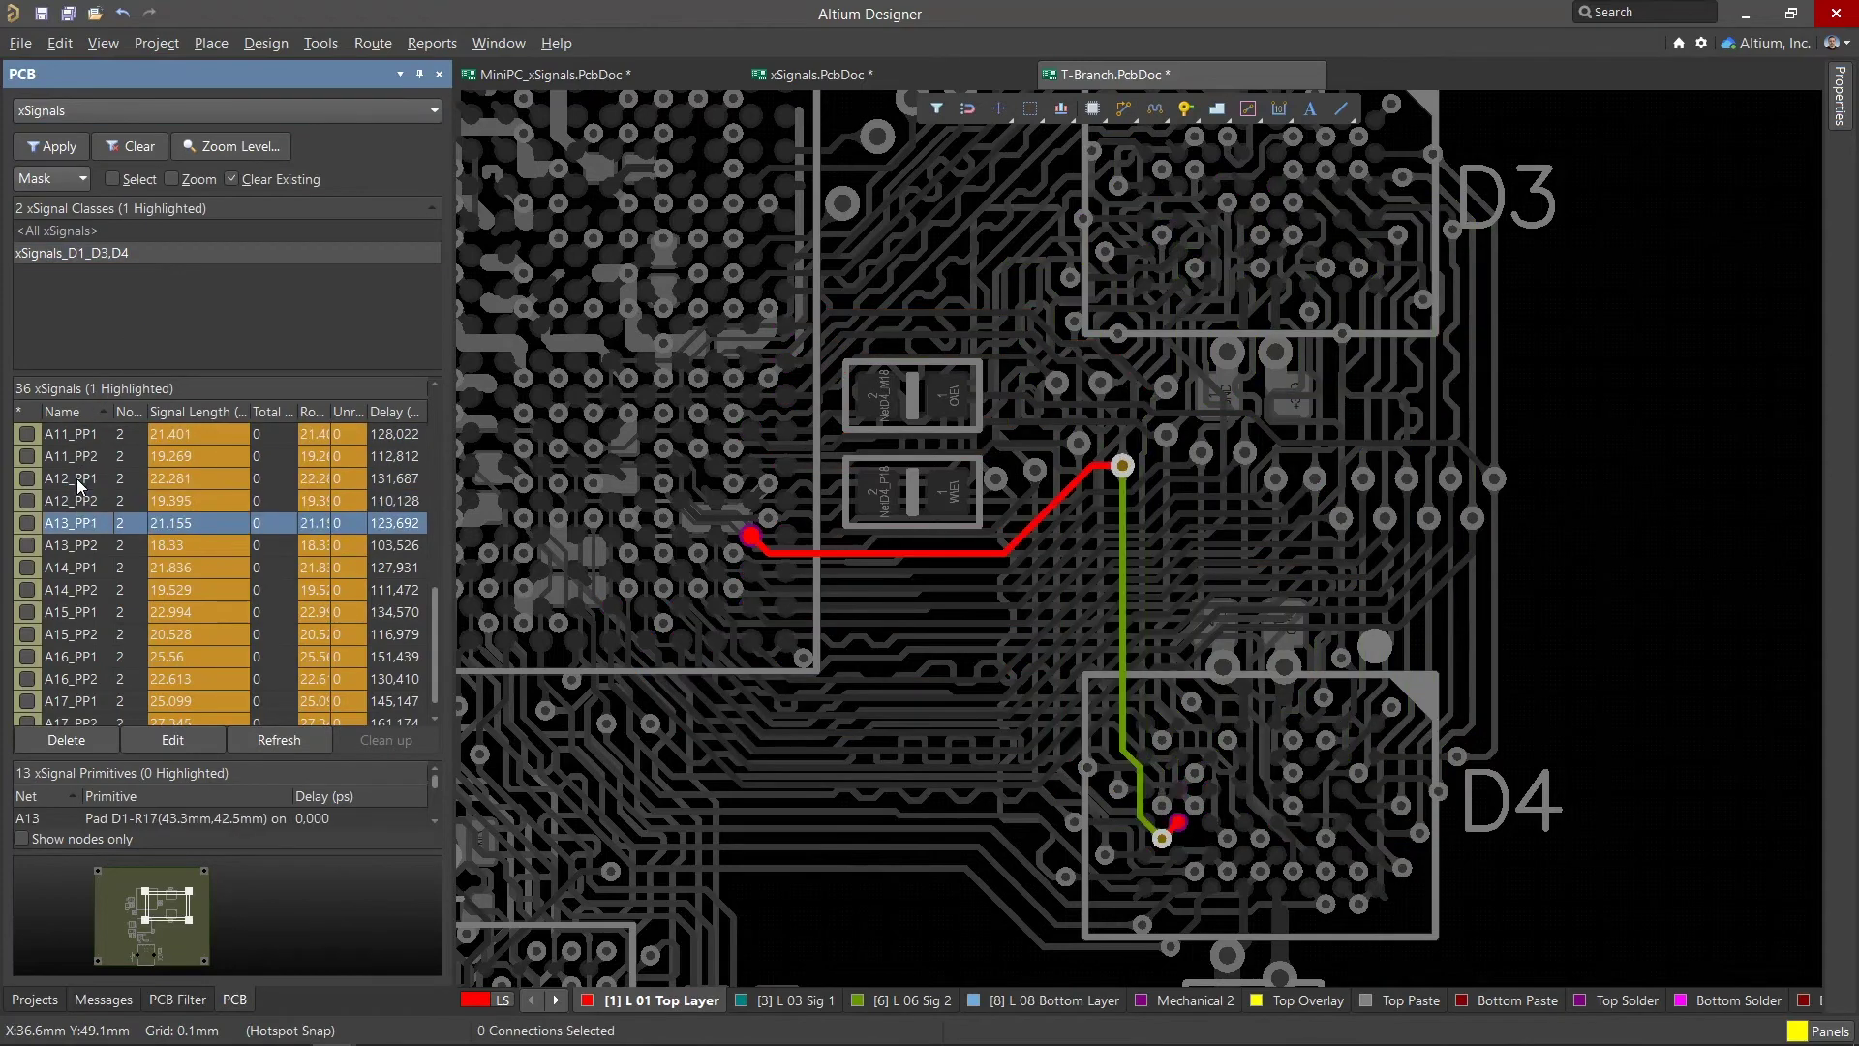
Open the design rules and inspect the MatchLengths_xSignals_D1_D3,D4 rule's 1mm tolerance.
click(686, 907)
right_click(810, 919)
click(852, 793)
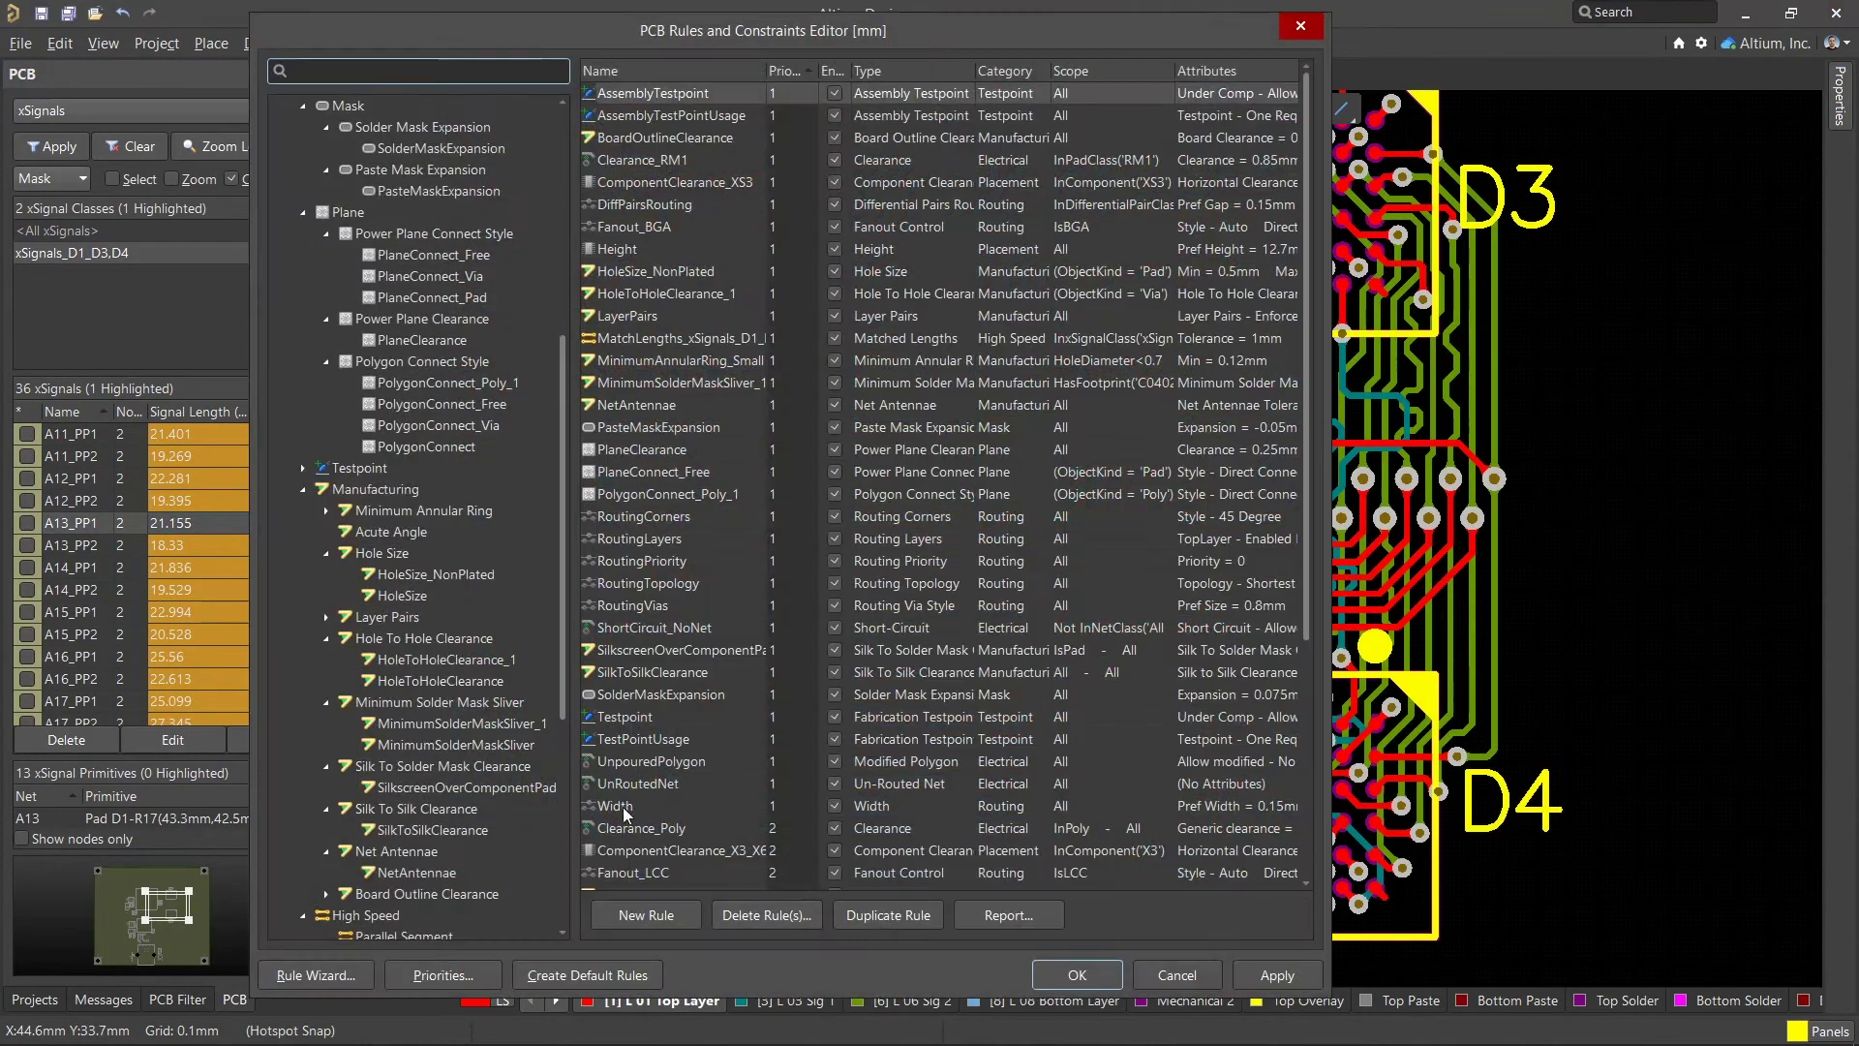
scroll(503, 774, down, 1)
click(457, 744)
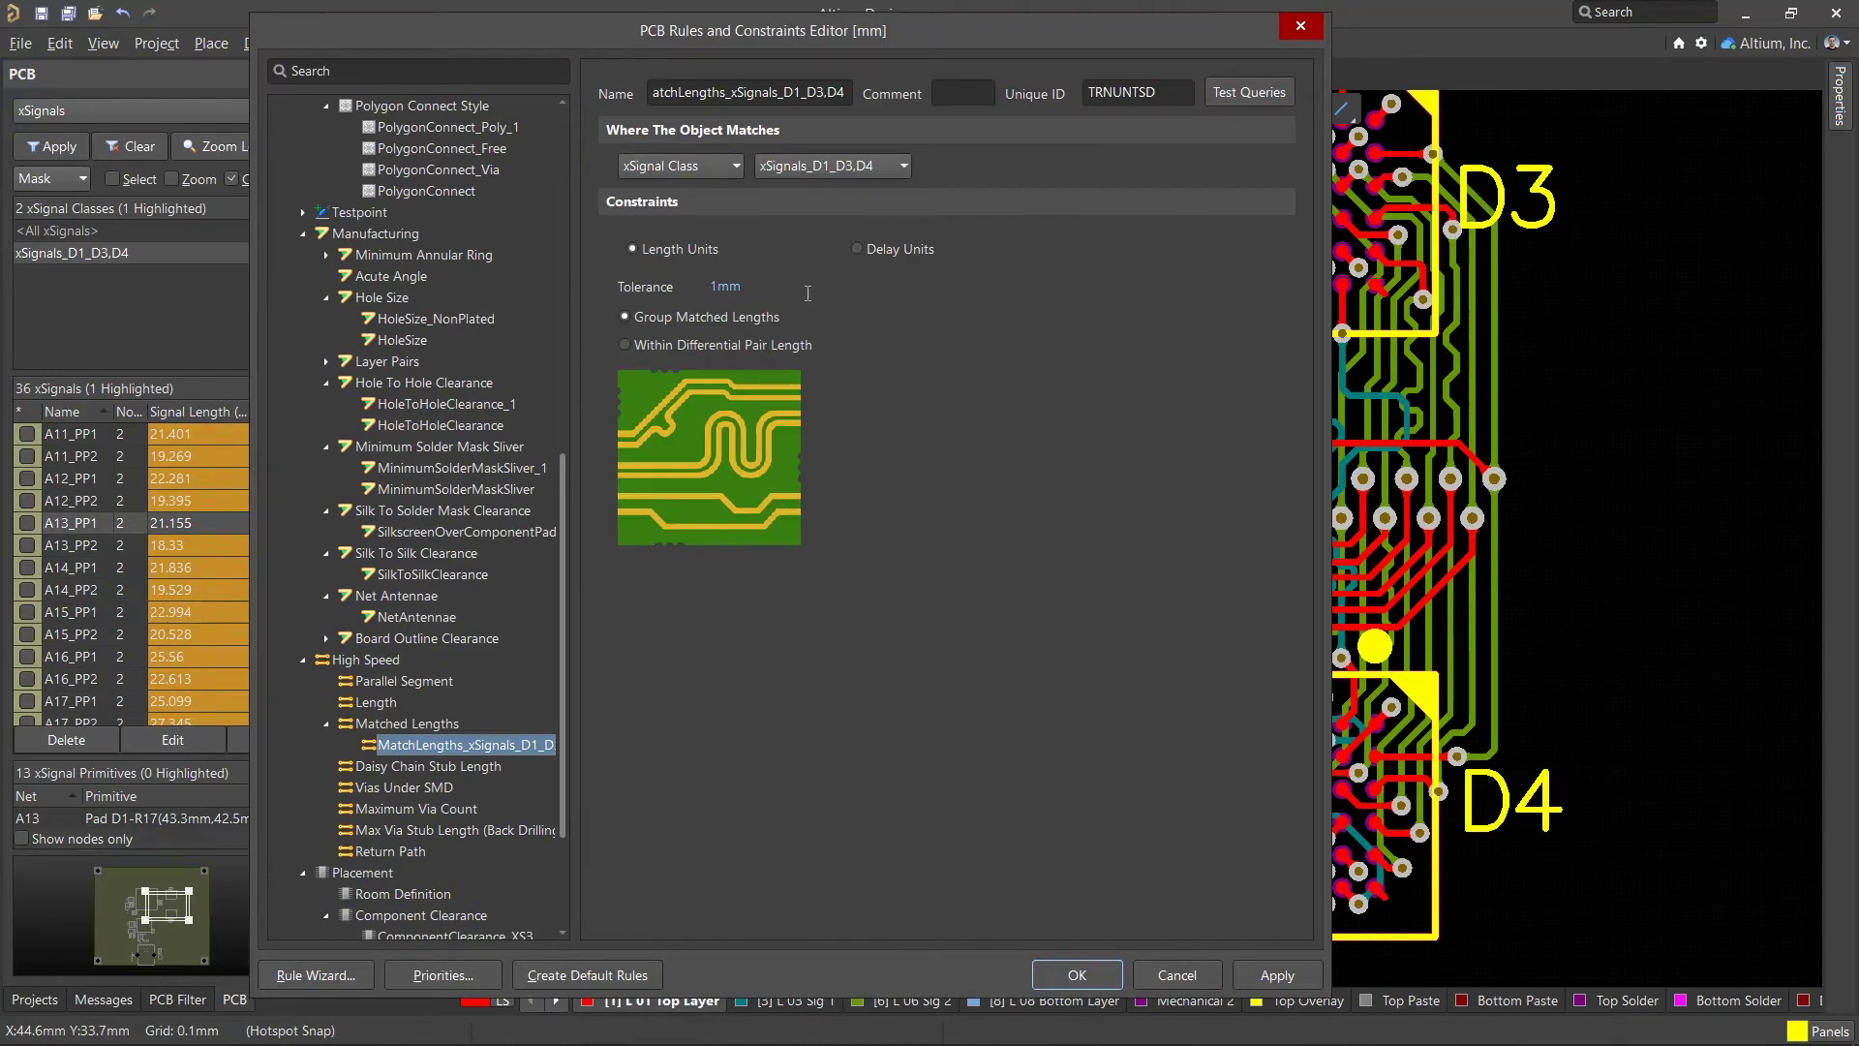
Create an xSignal for the O\E\ net from the series resistor pad to the D3 pad.
click(1082, 976)
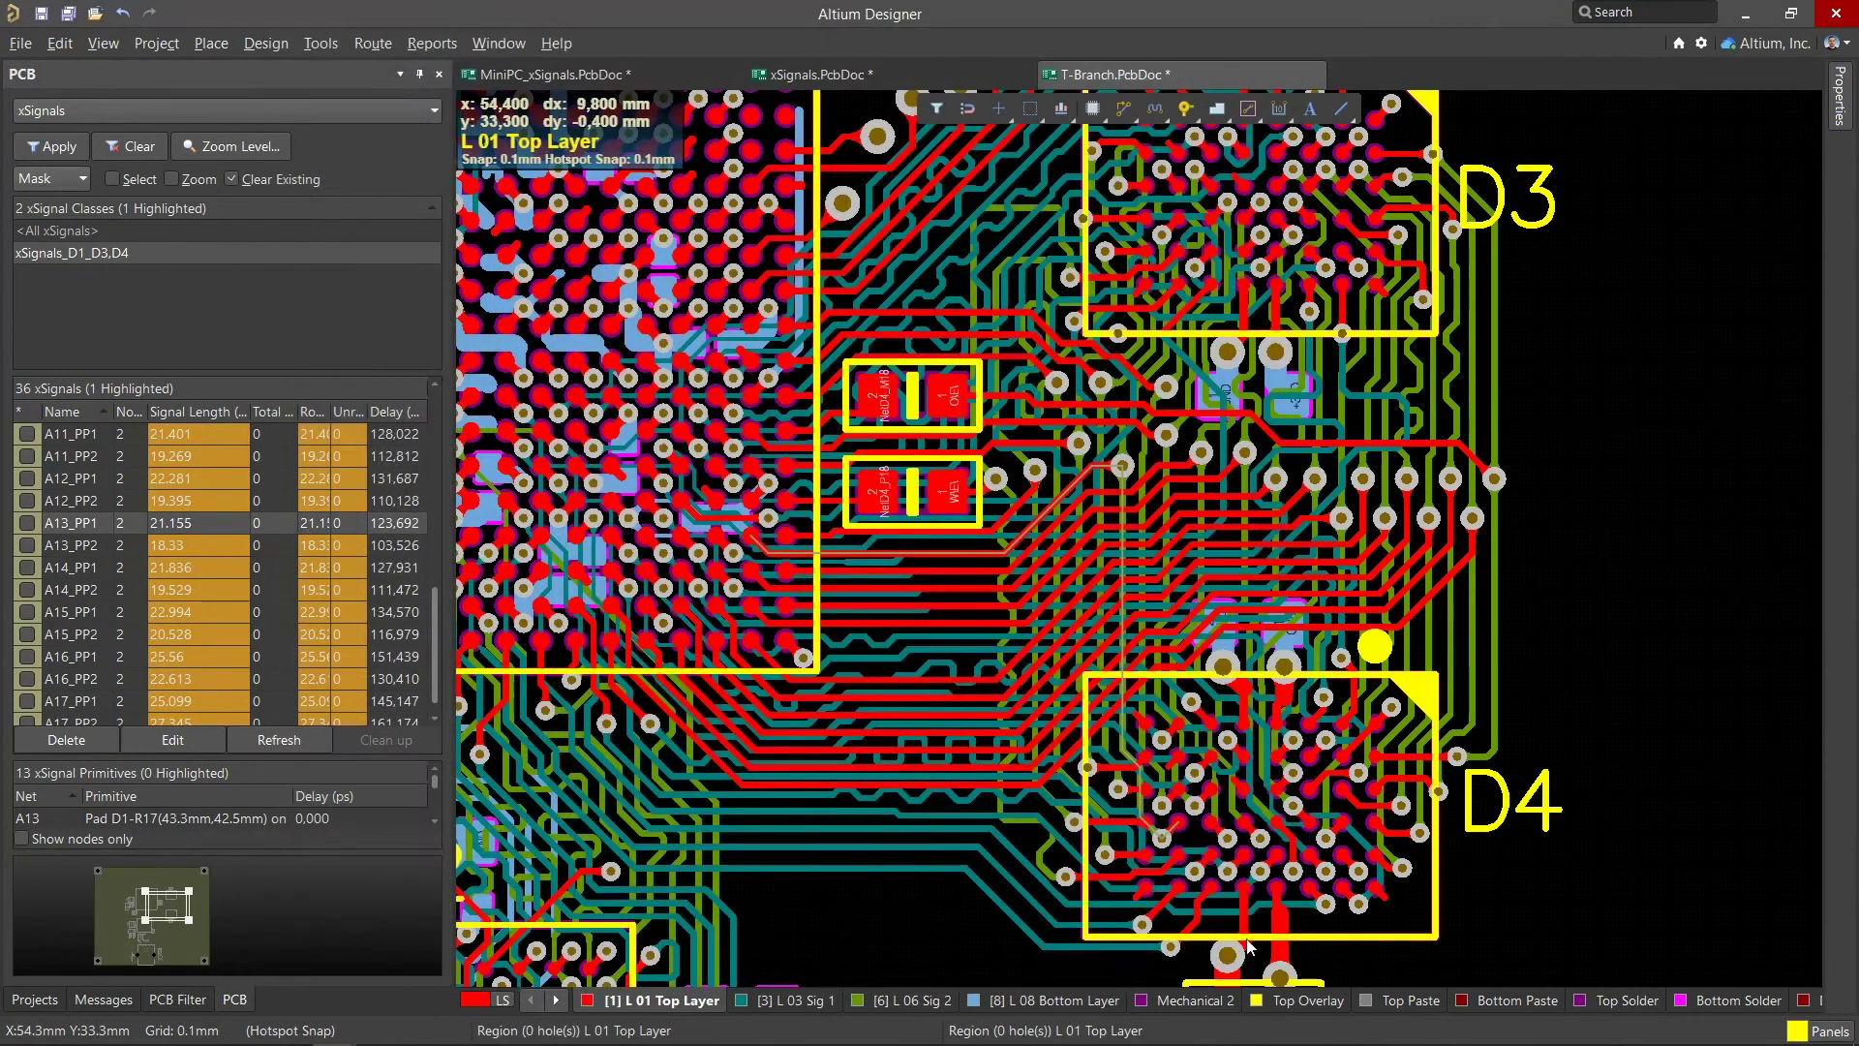
ctrl+click(873, 399)
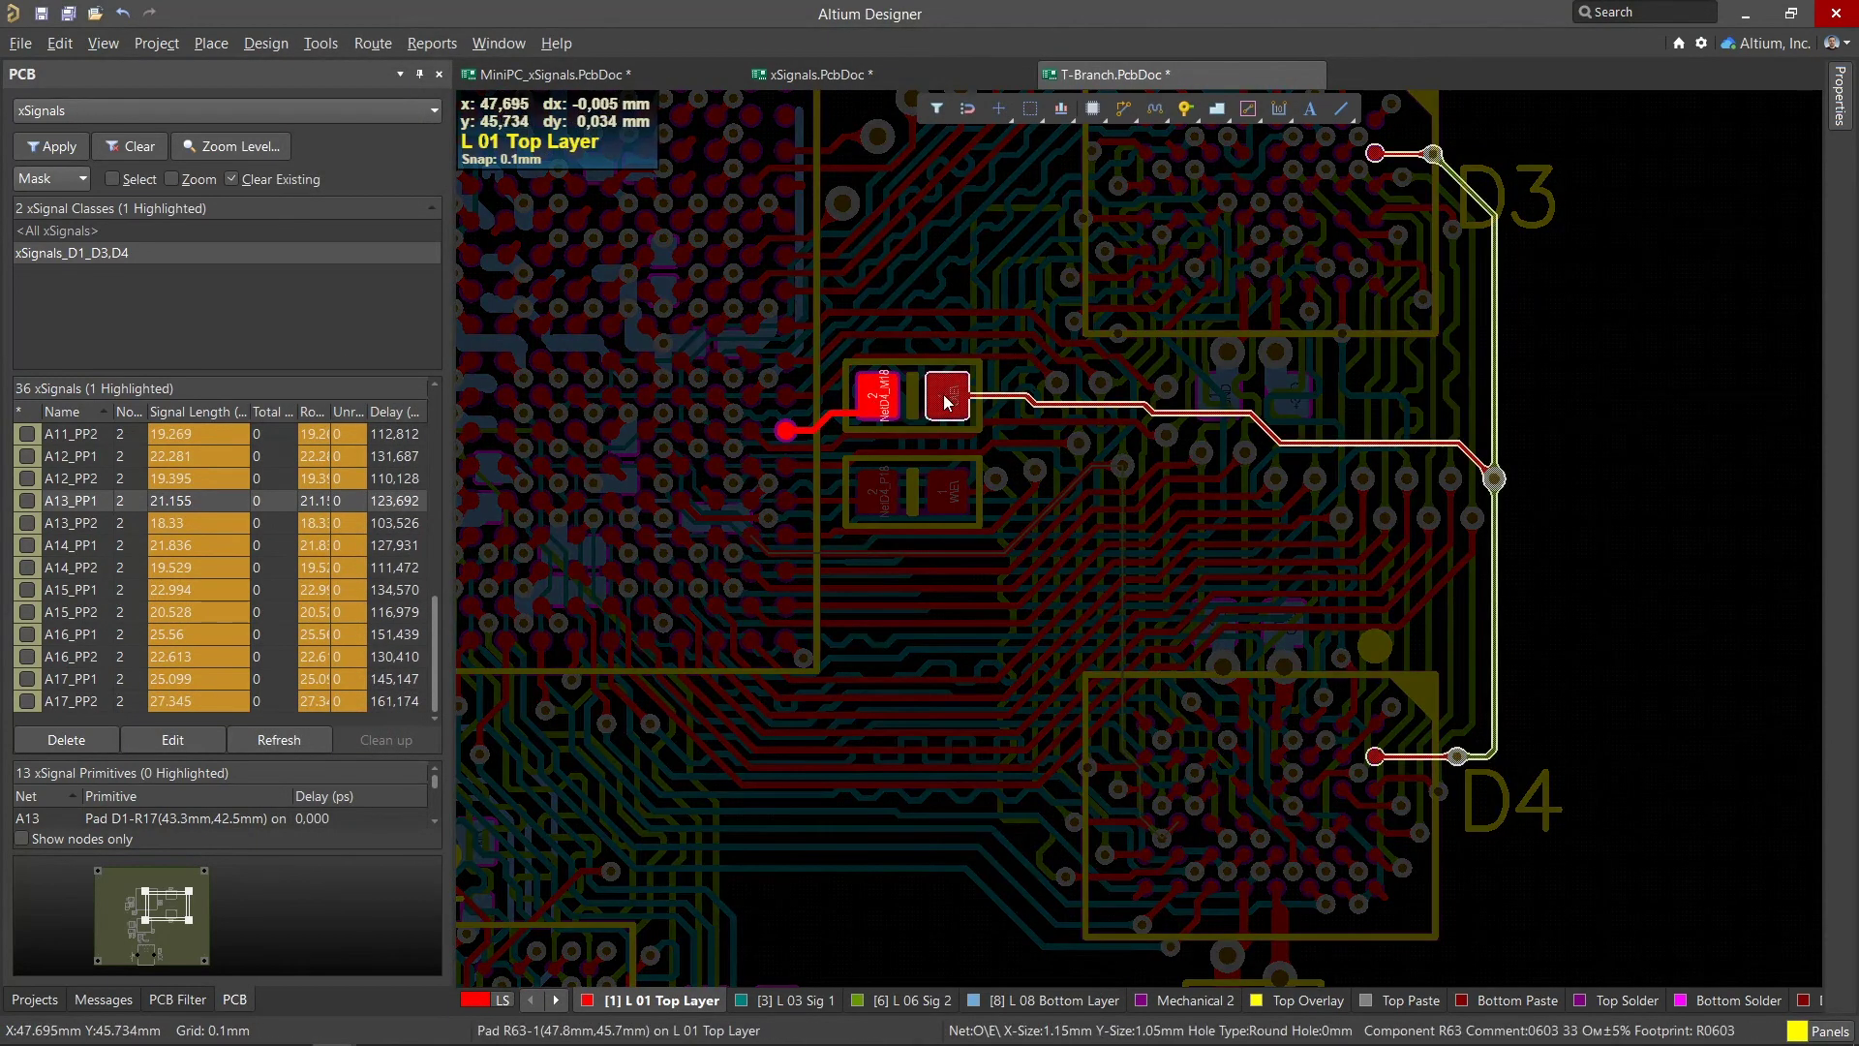
click(1619, 488)
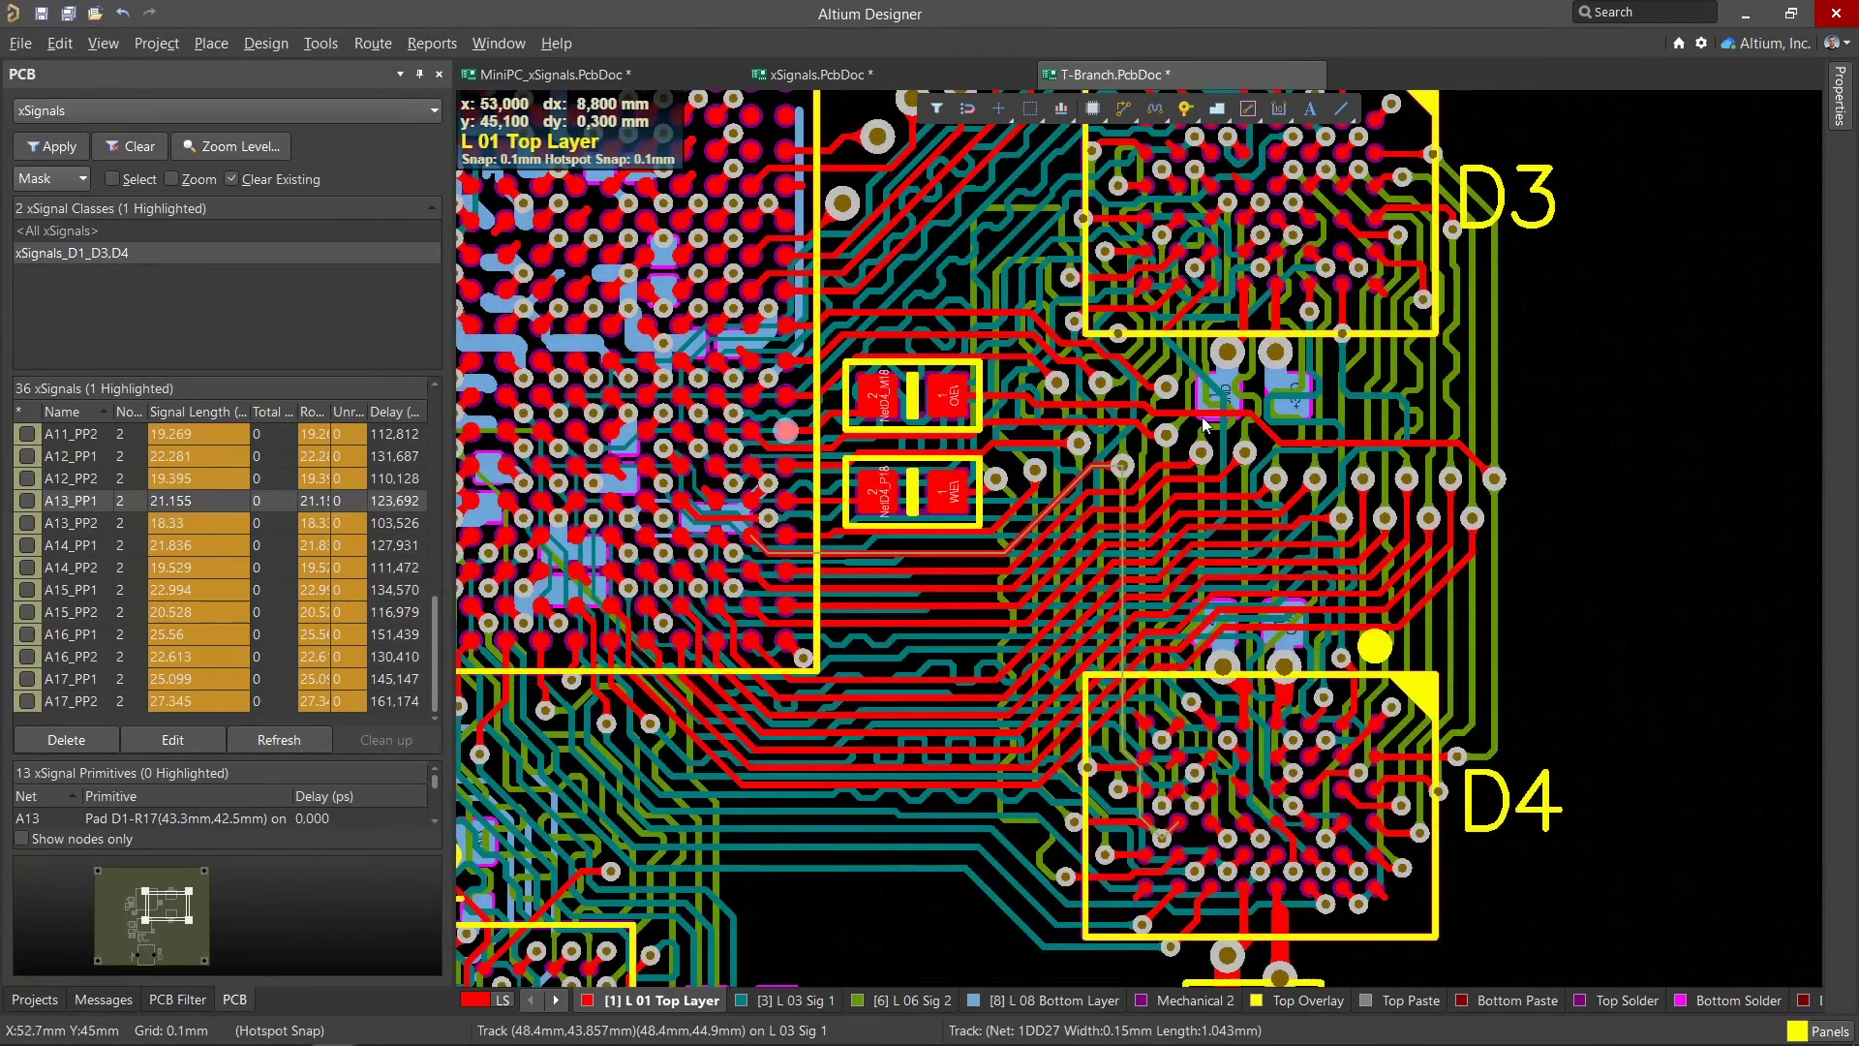
click(1373, 153)
right_click(1373, 153)
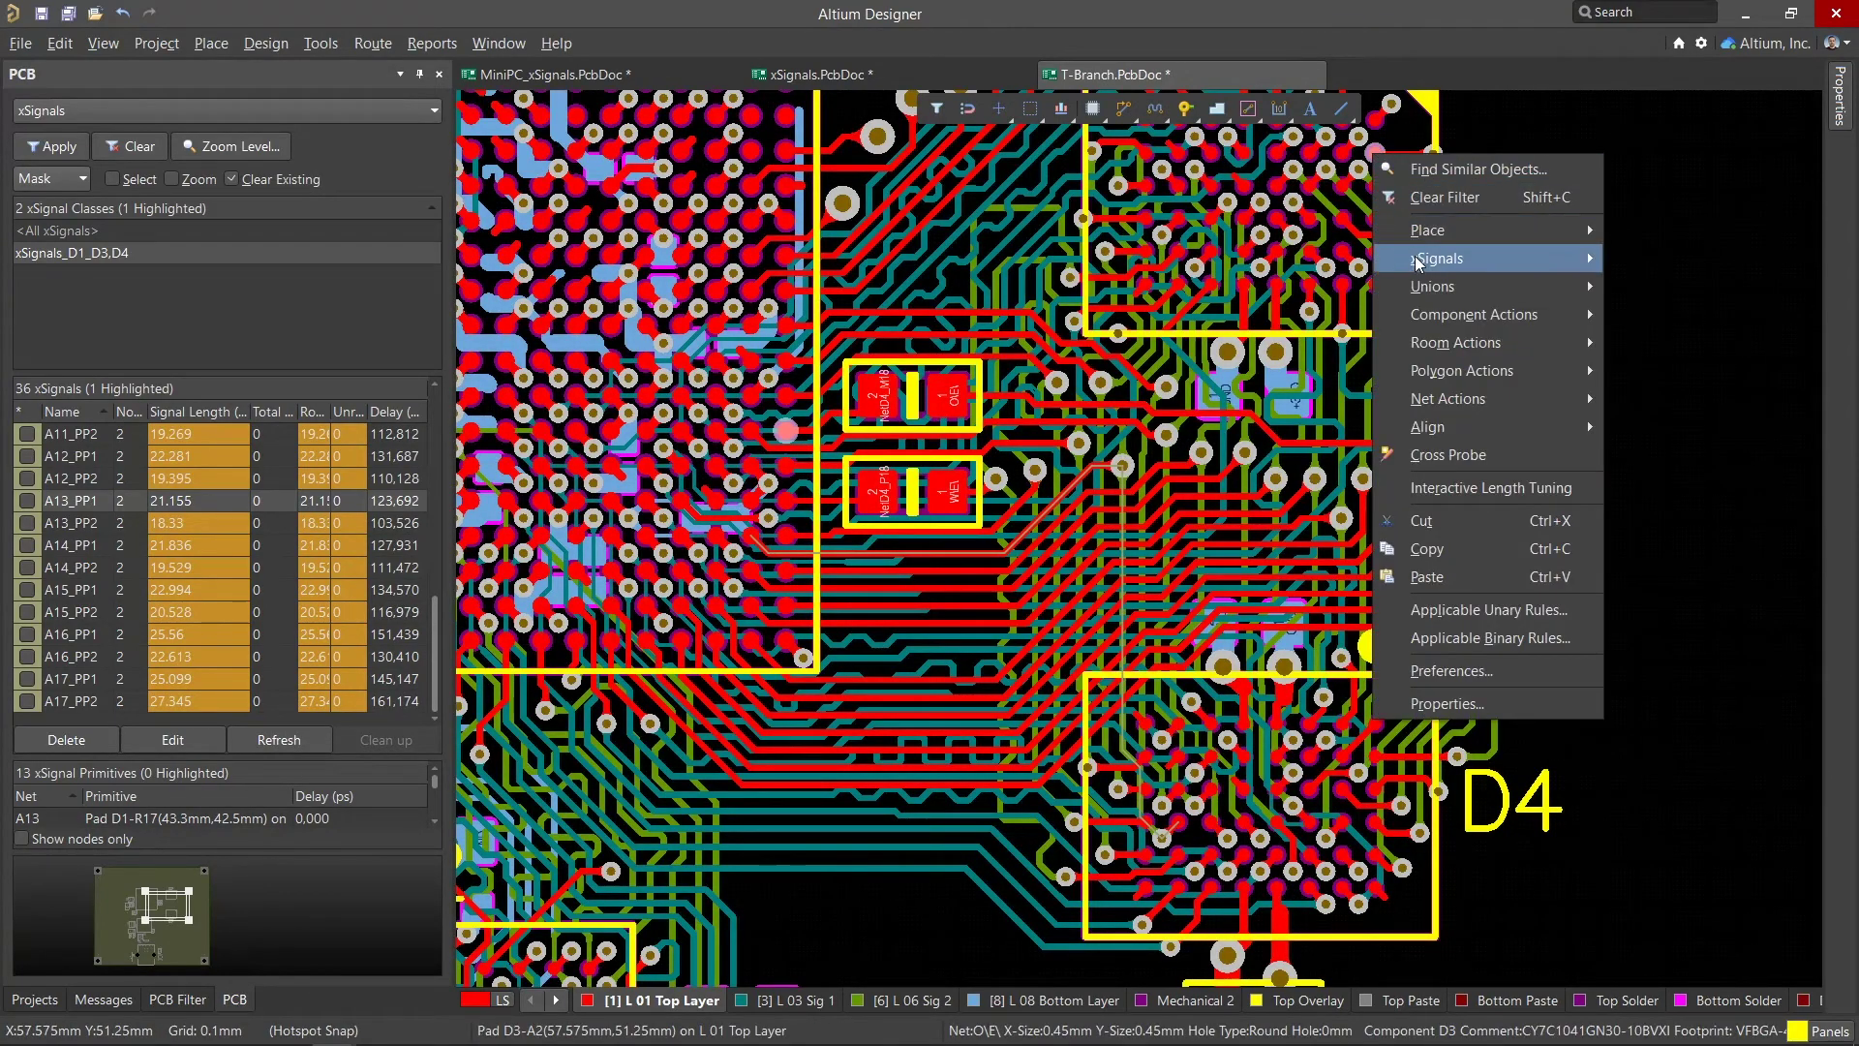
mouse_move(1452, 258)
click(1107, 271)
Add NetD4_M18-O\E\_PP1 to the xSignals_D1_D3,D4 class members and highlight it on the board.
click(153, 257)
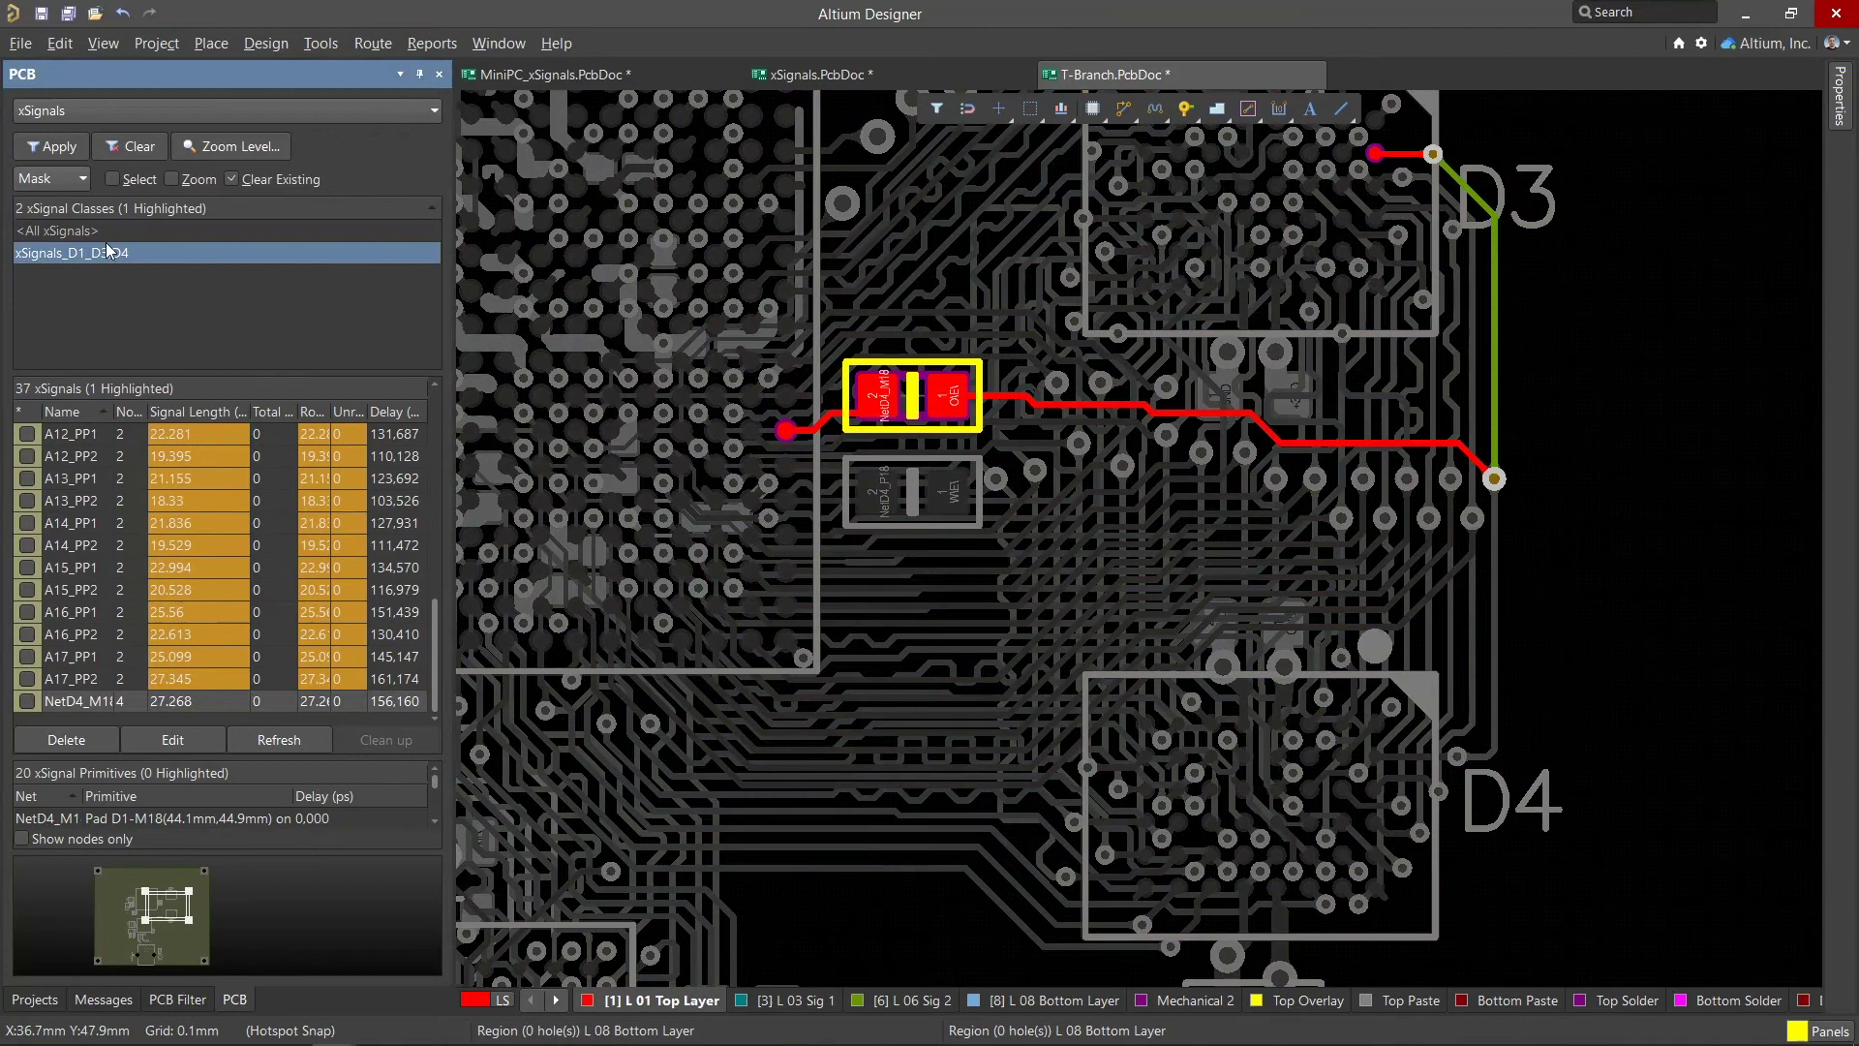
right_click(107, 253)
click(177, 391)
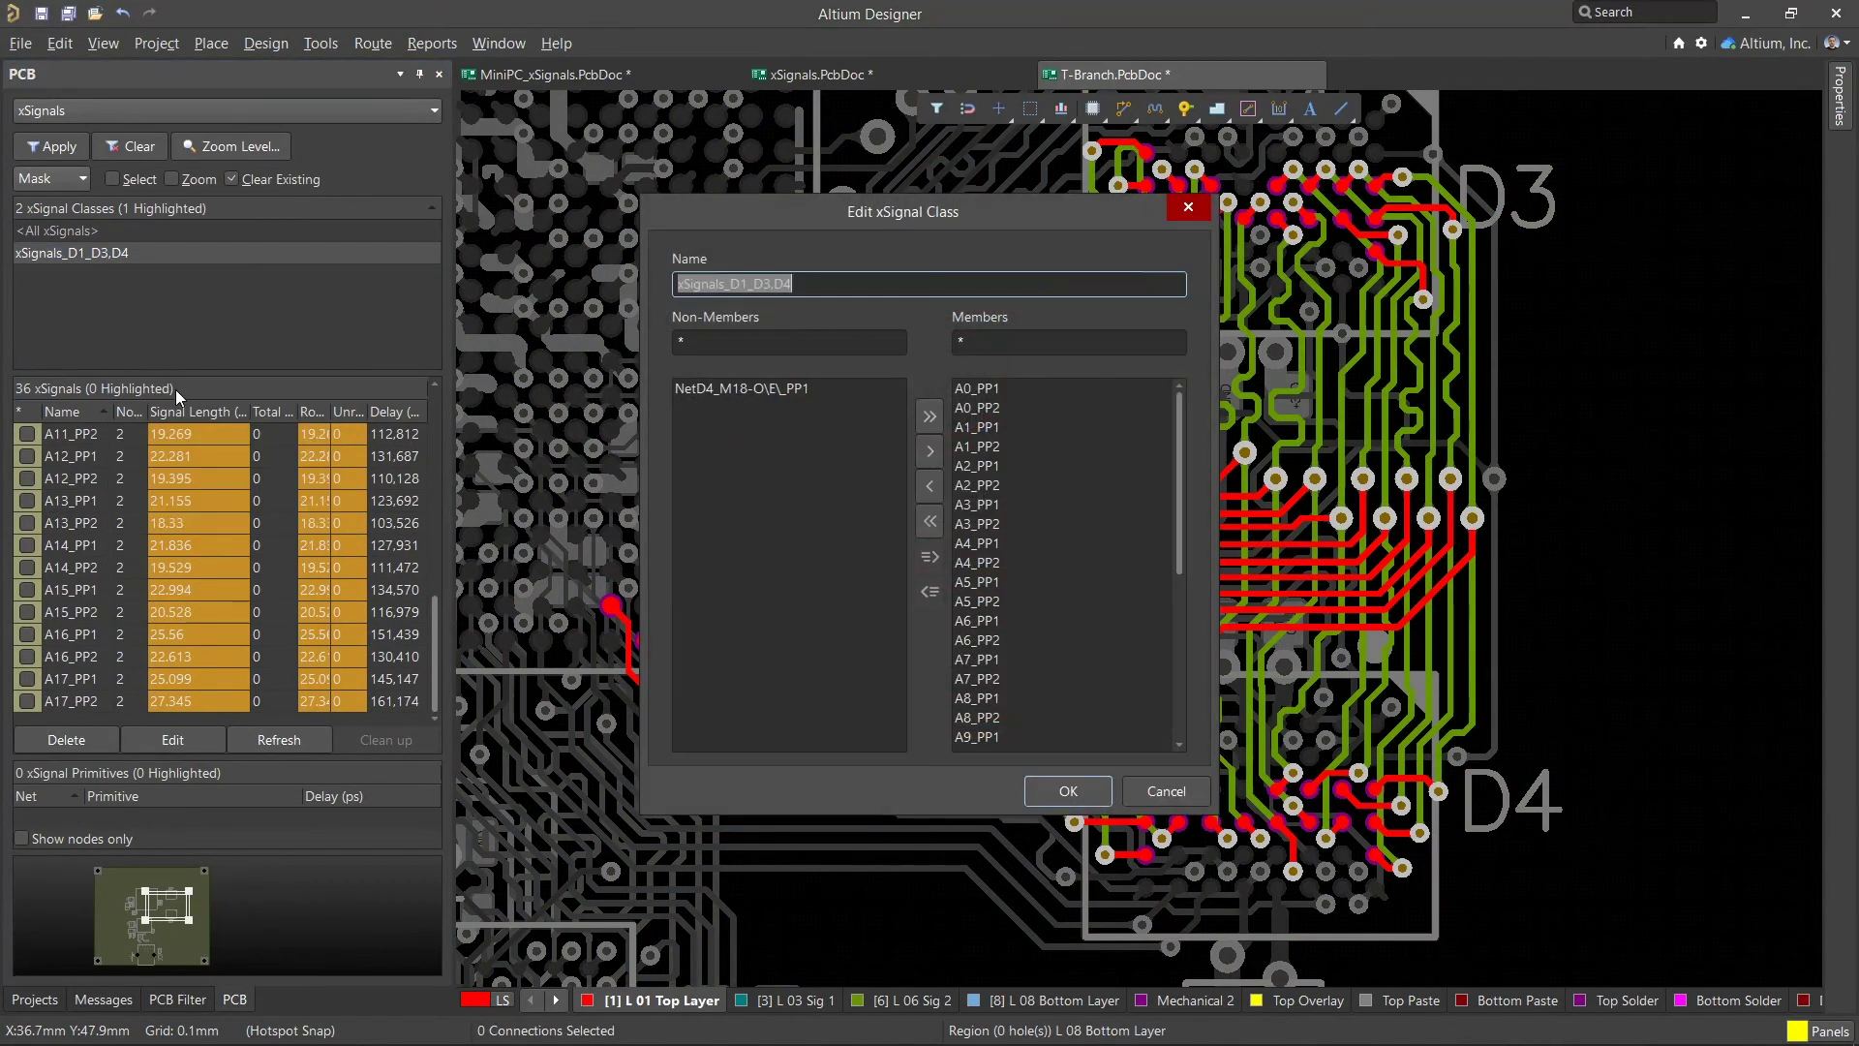
click(762, 389)
click(929, 451)
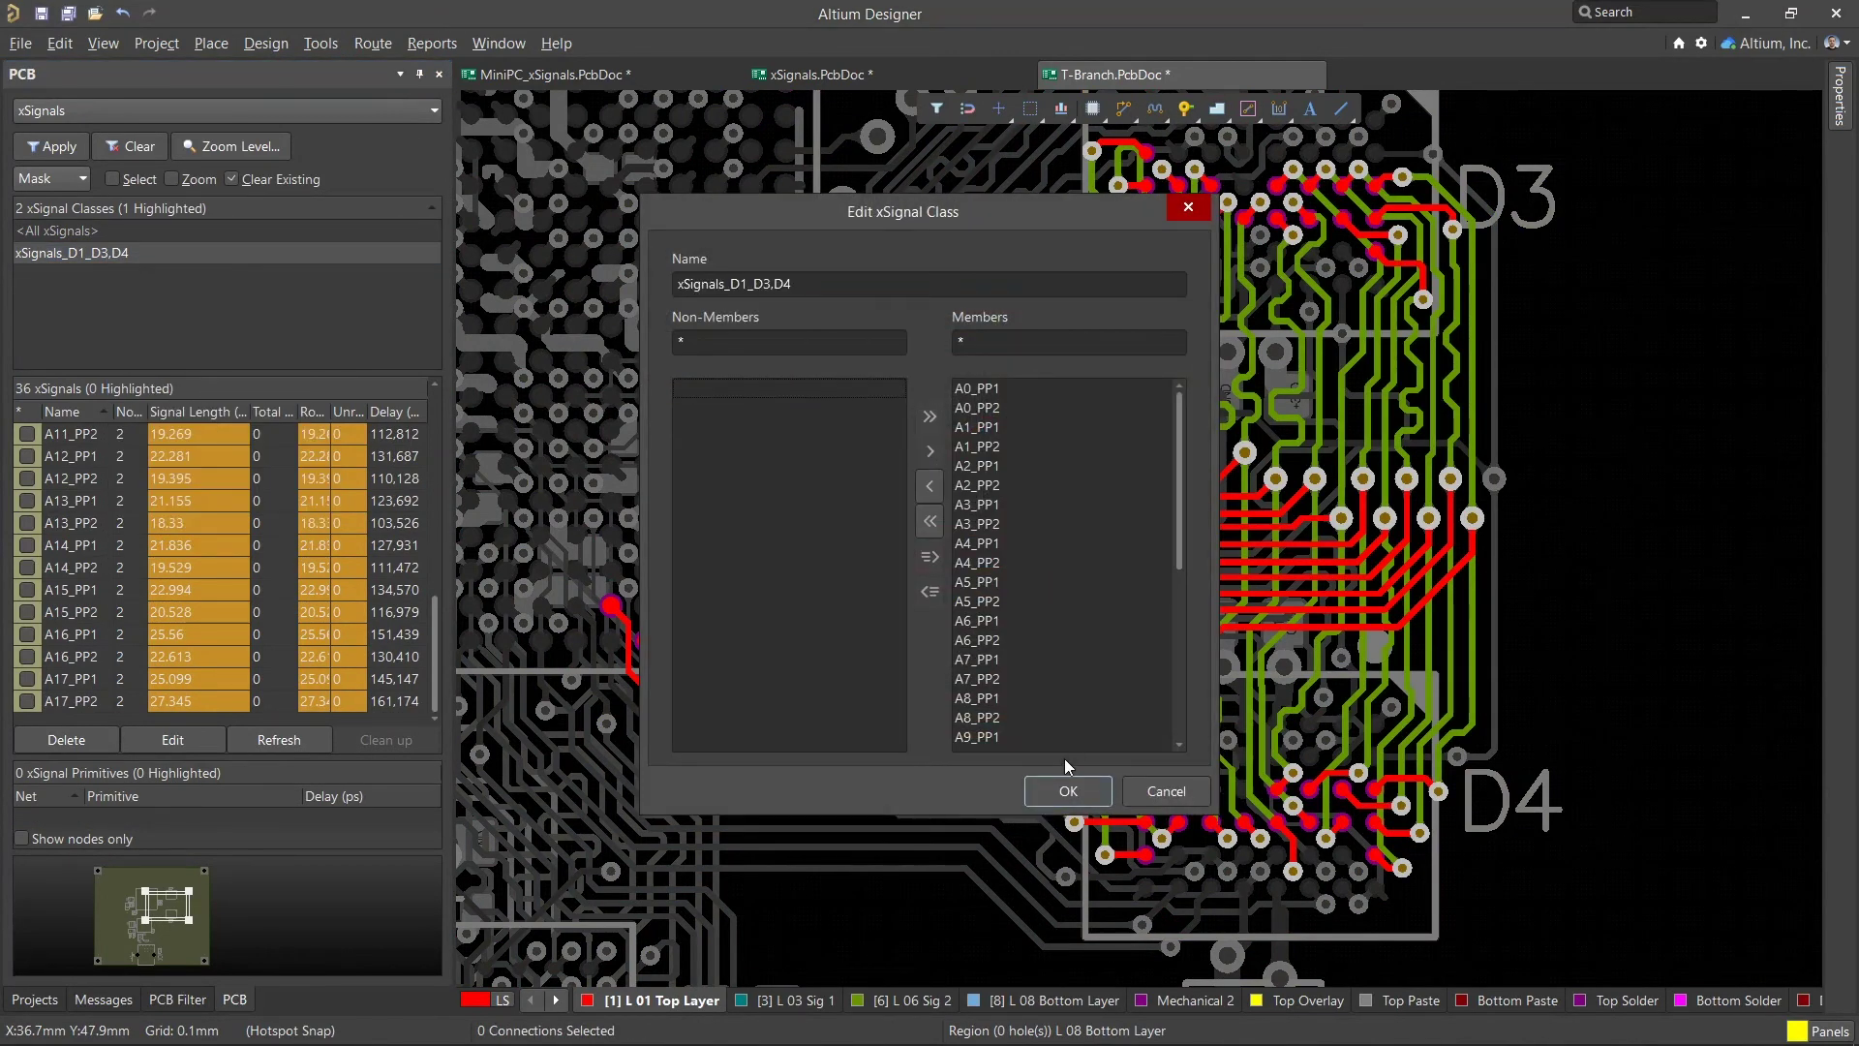
click(1061, 796)
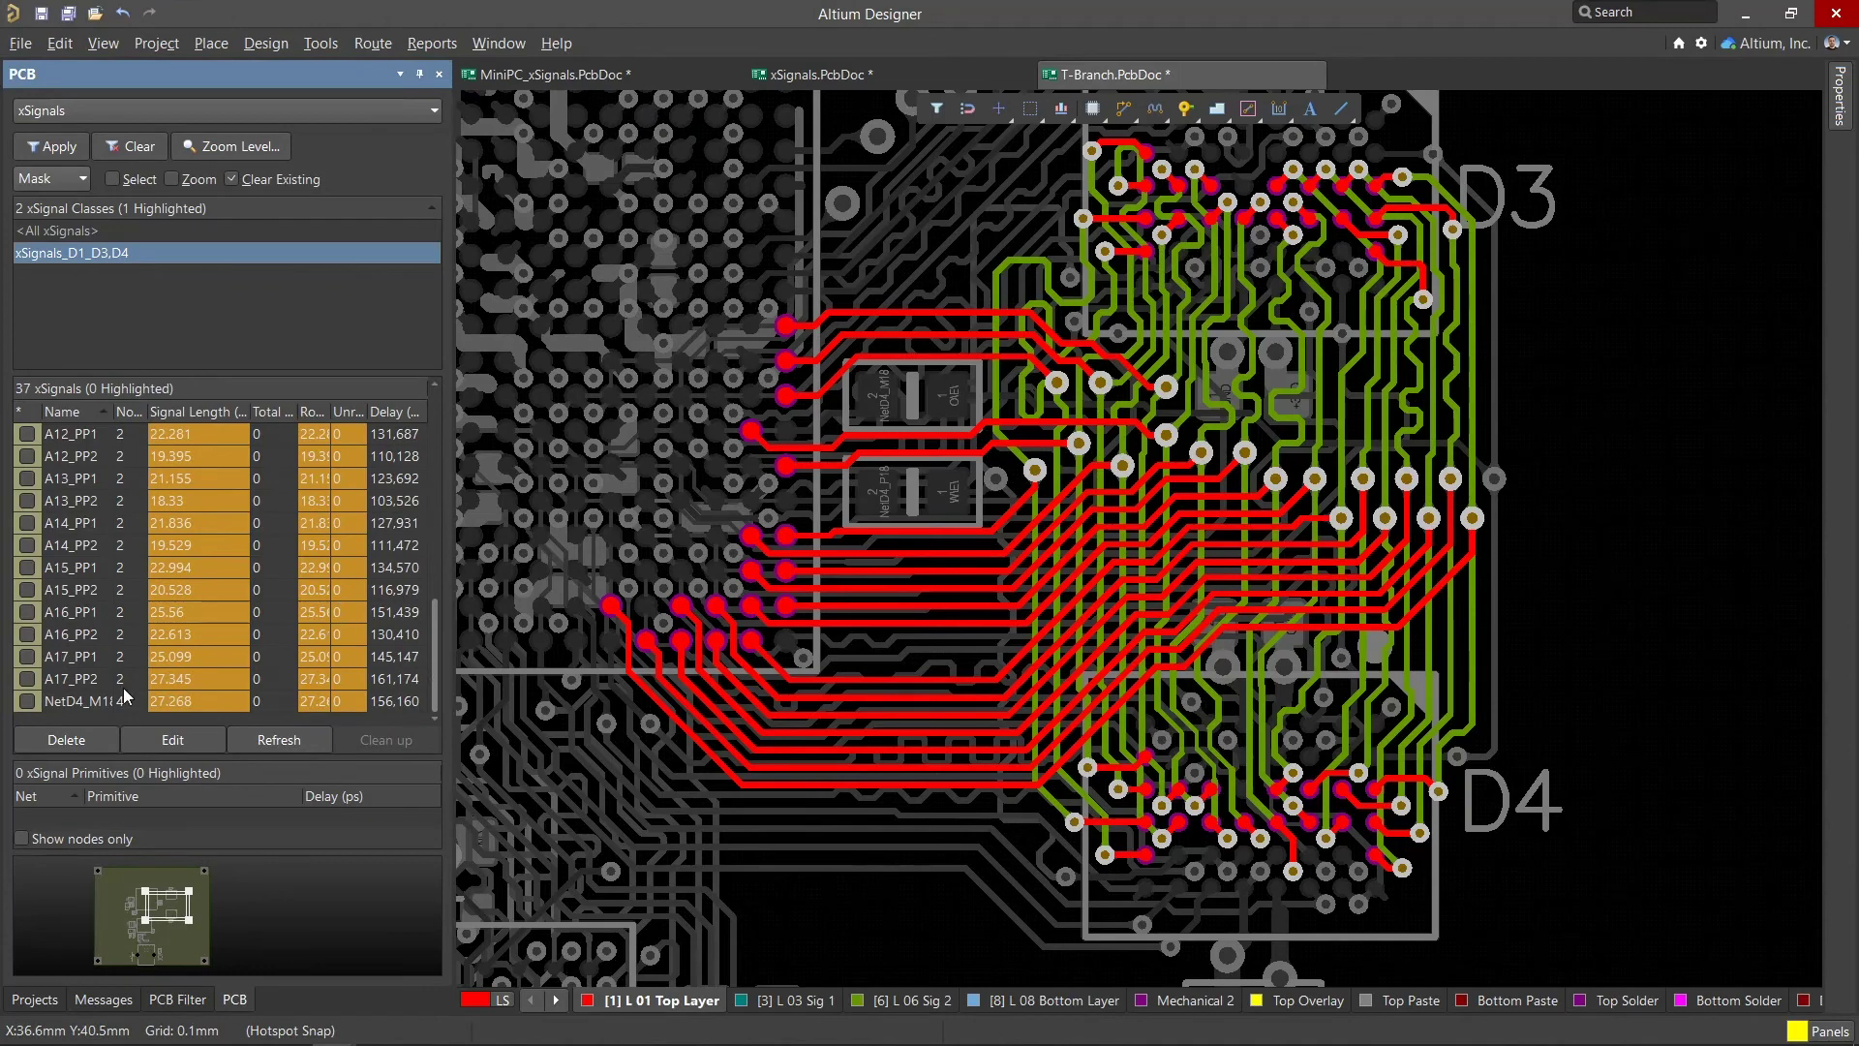
click(94, 718)
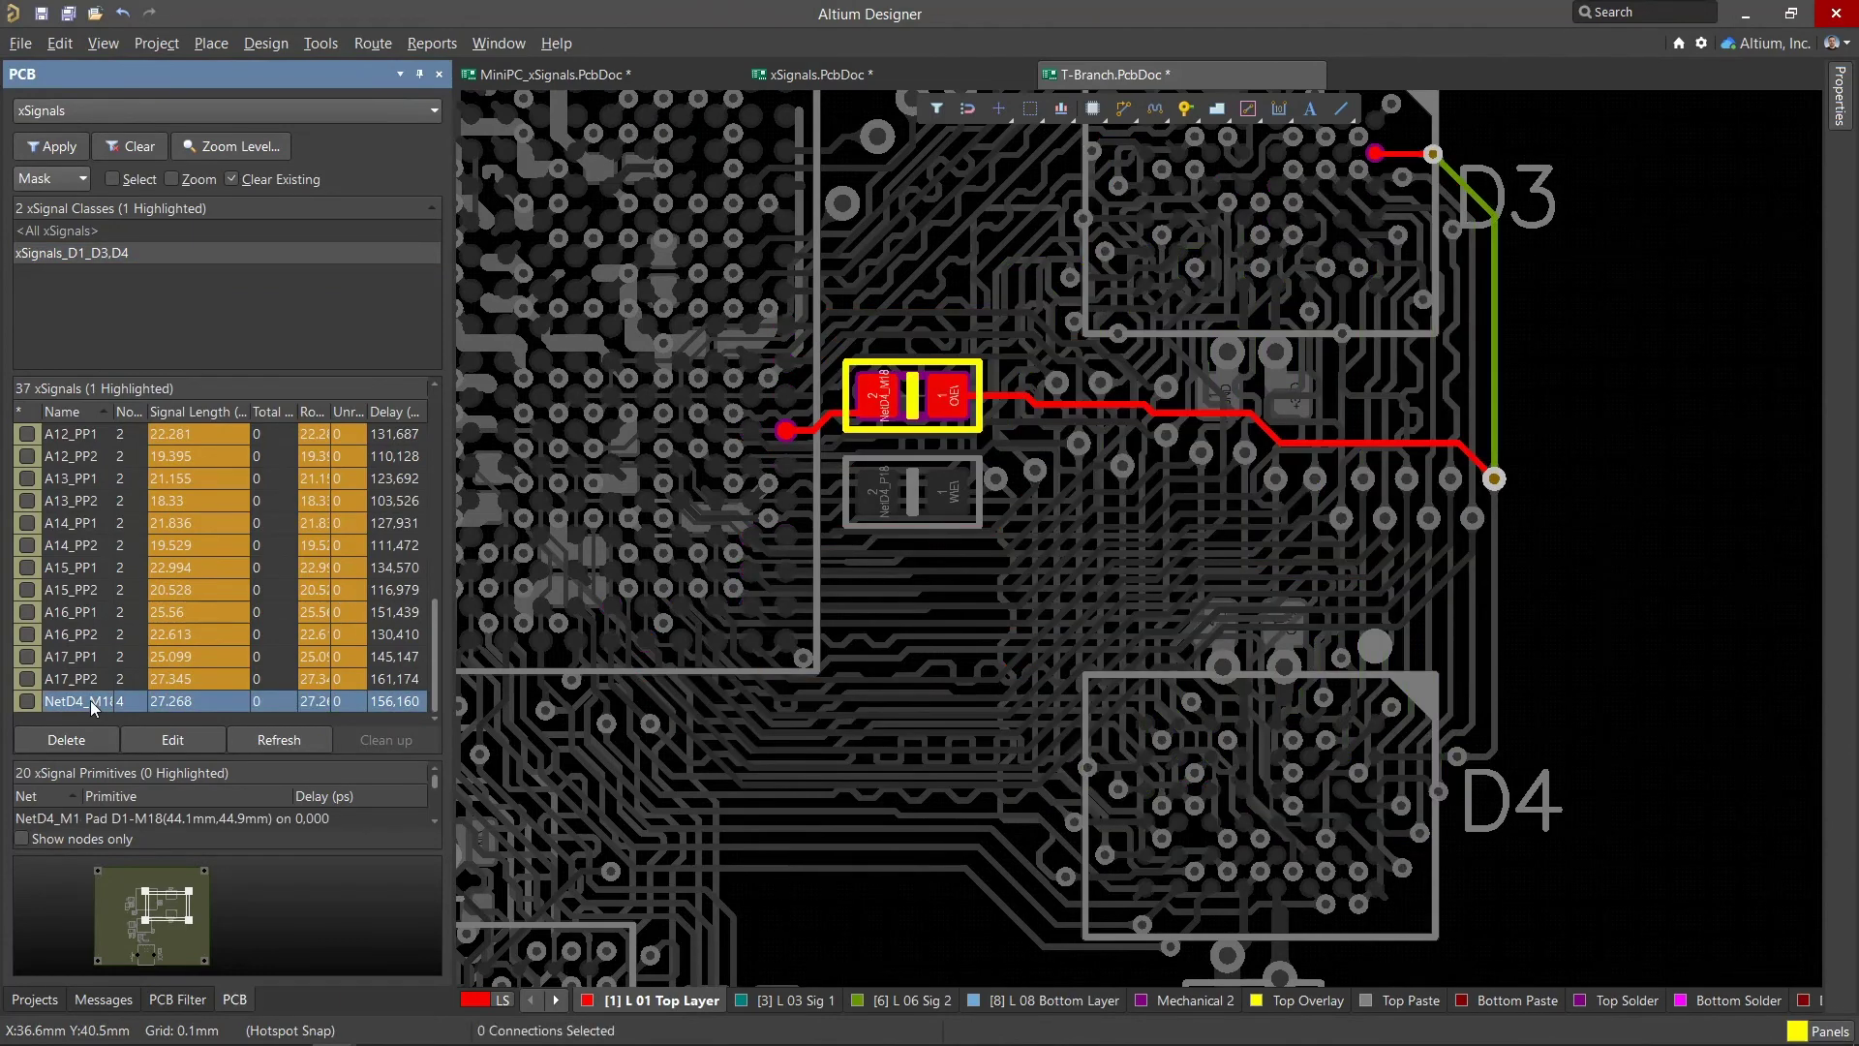